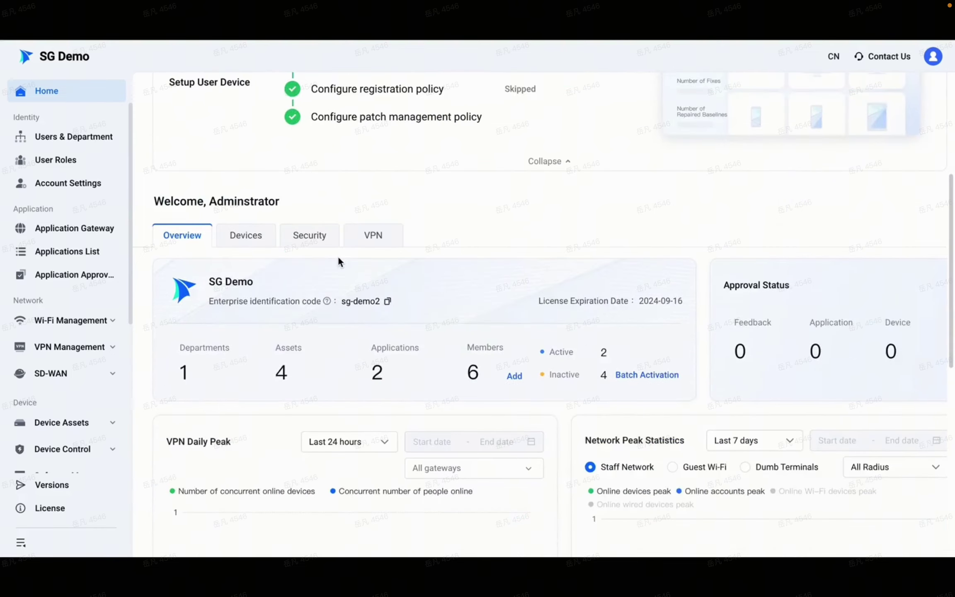
Open Users & Department and look at the Add Member and New Department forms without creating anything.
scroll(337, 256, "up", 8)
left_click(103, 141)
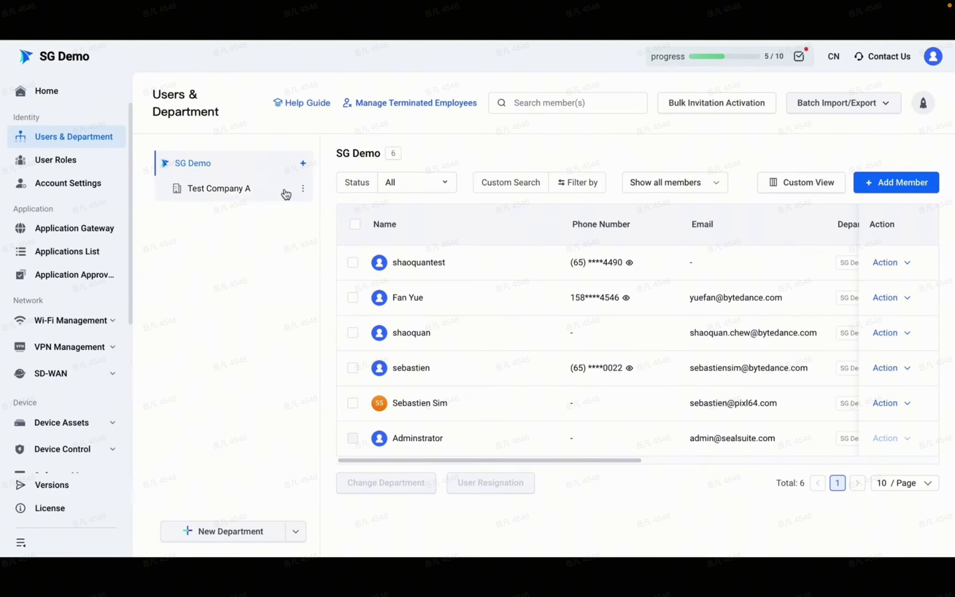
left_click(900, 185)
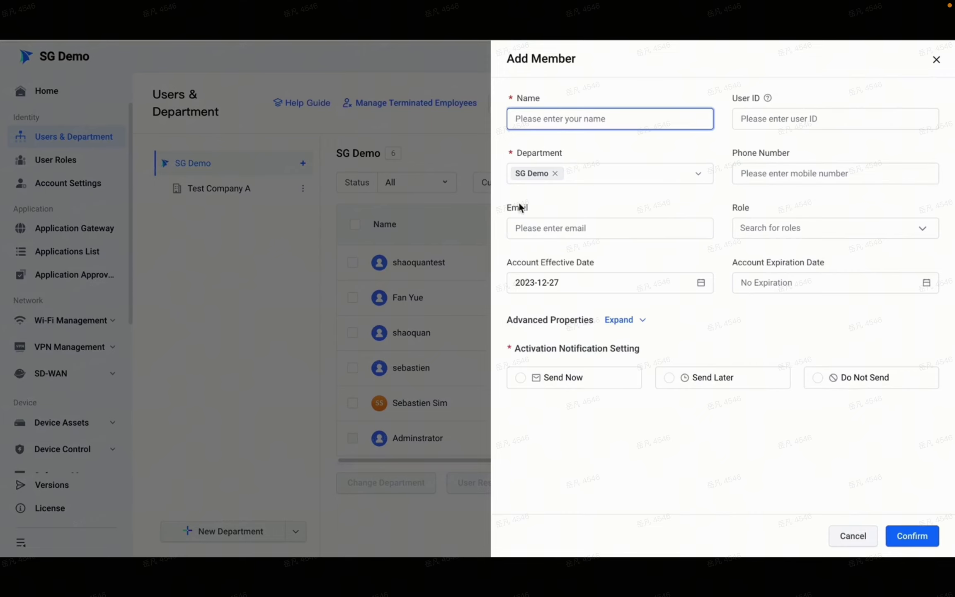
left_click(935, 60)
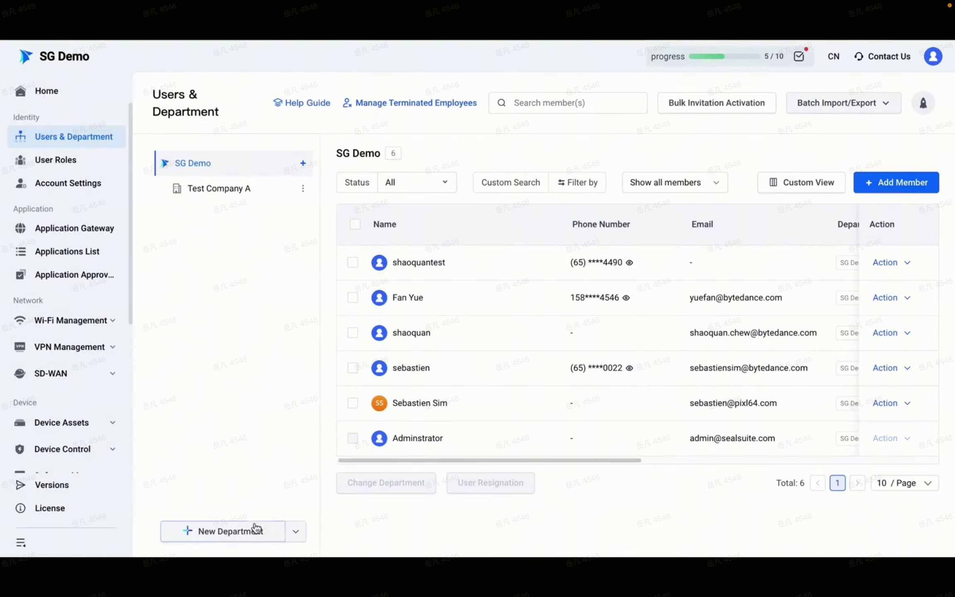
left_click(253, 531)
left_click(611, 217)
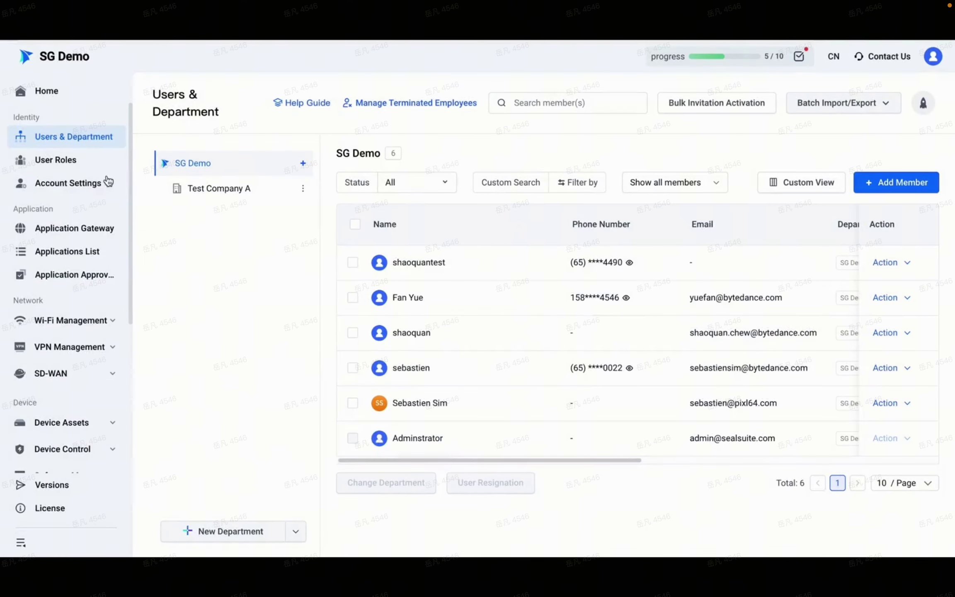
Add the whole SG Demo department as members of the admin user role.
left_click(70, 166)
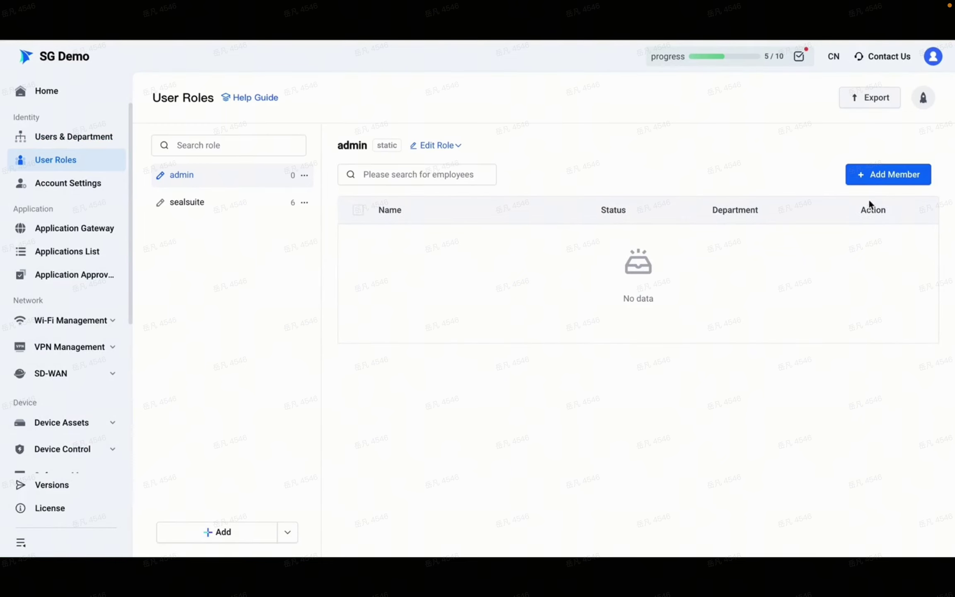
left_click(879, 181)
left_click(294, 259)
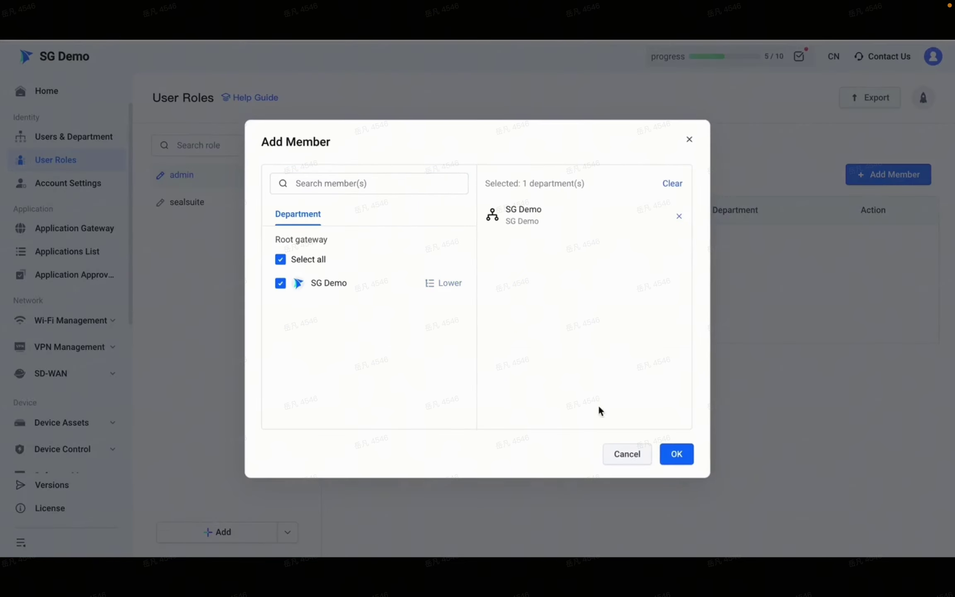
left_click(677, 455)
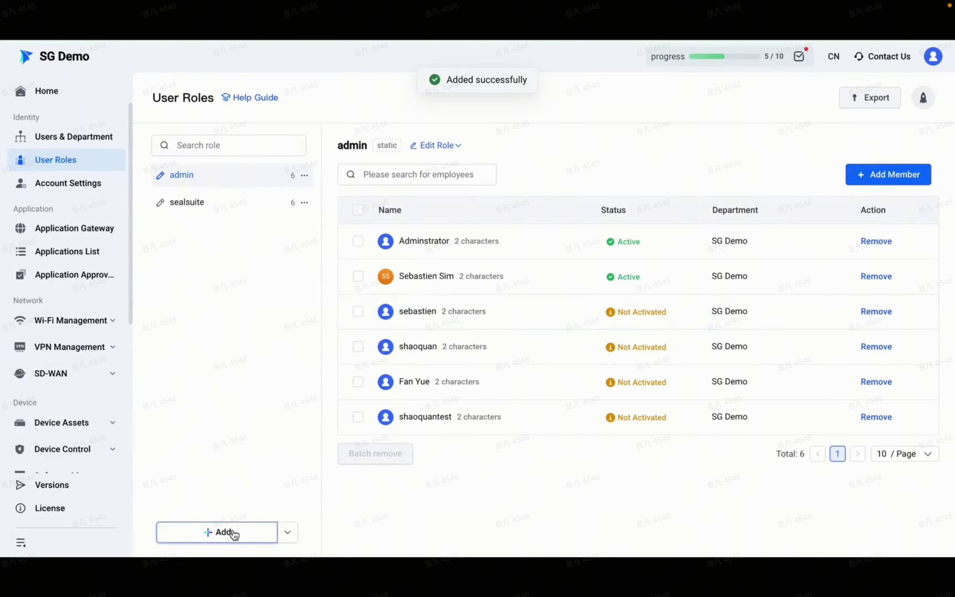
Create a static user role named 1 with the SG Demo department as its scope, and open it.
left_click(233, 532)
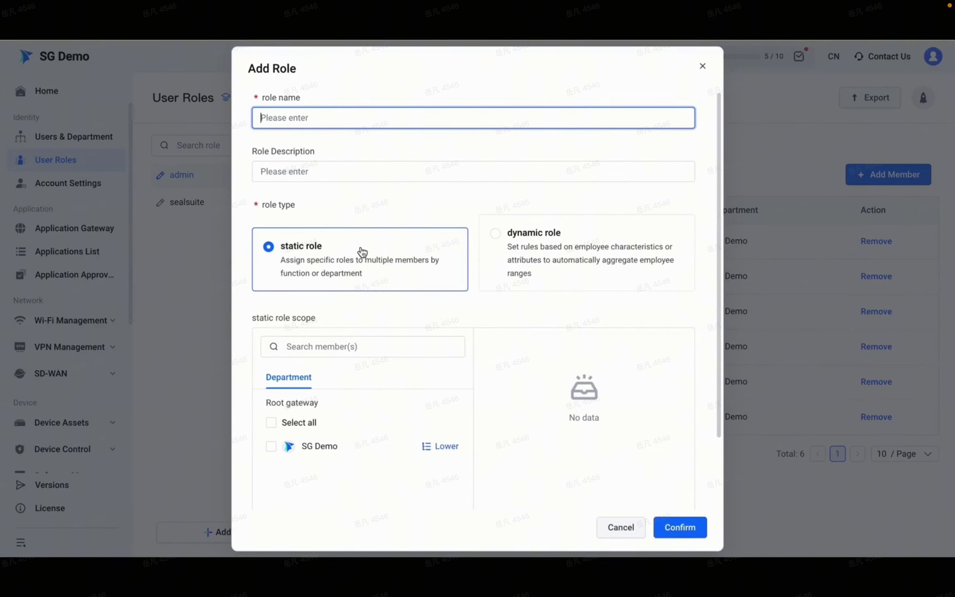
left_click(551, 246)
left_click(399, 345)
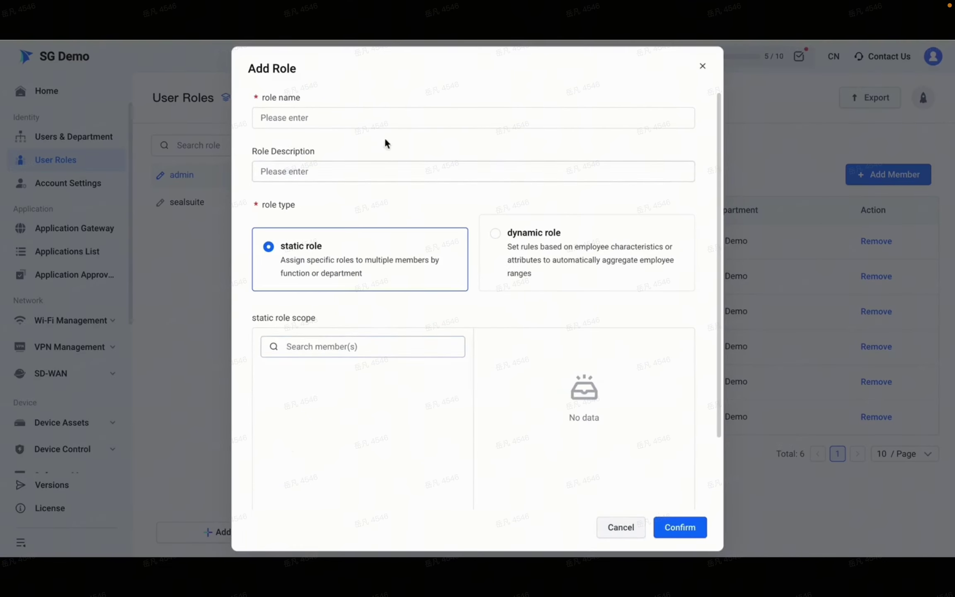
left_click(295, 422)
left_click(344, 114)
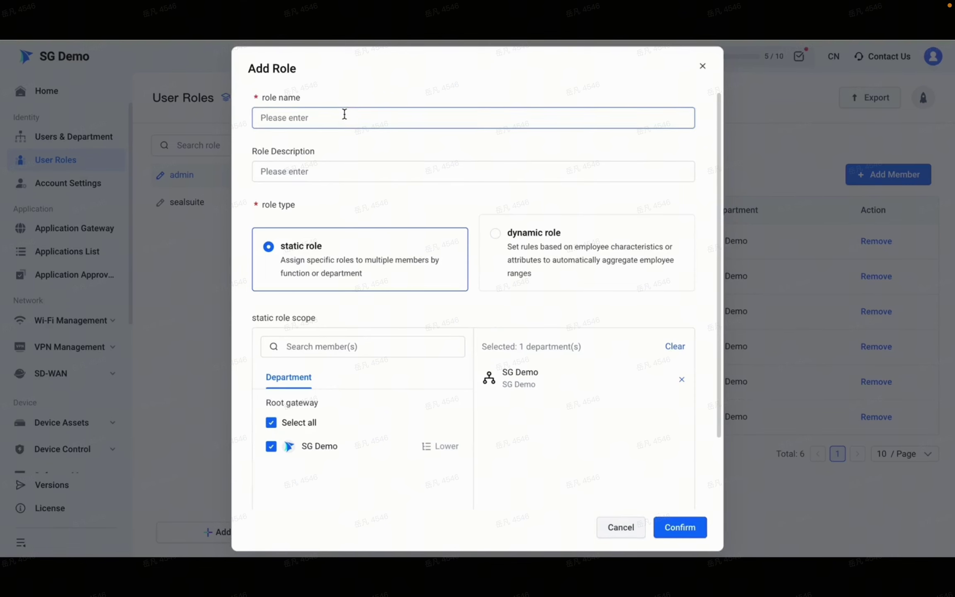
type("1")
left_click(681, 528)
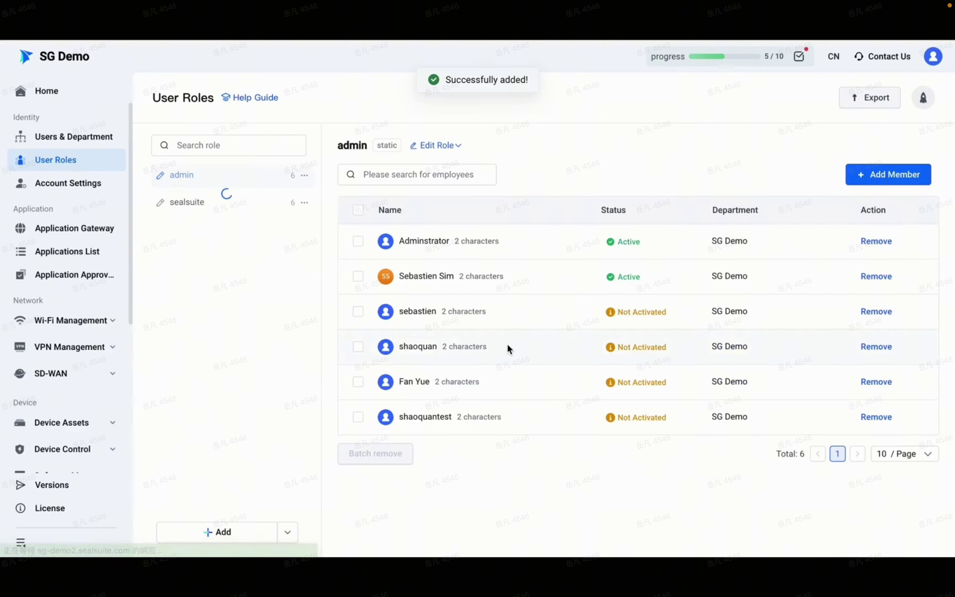
left_click(255, 228)
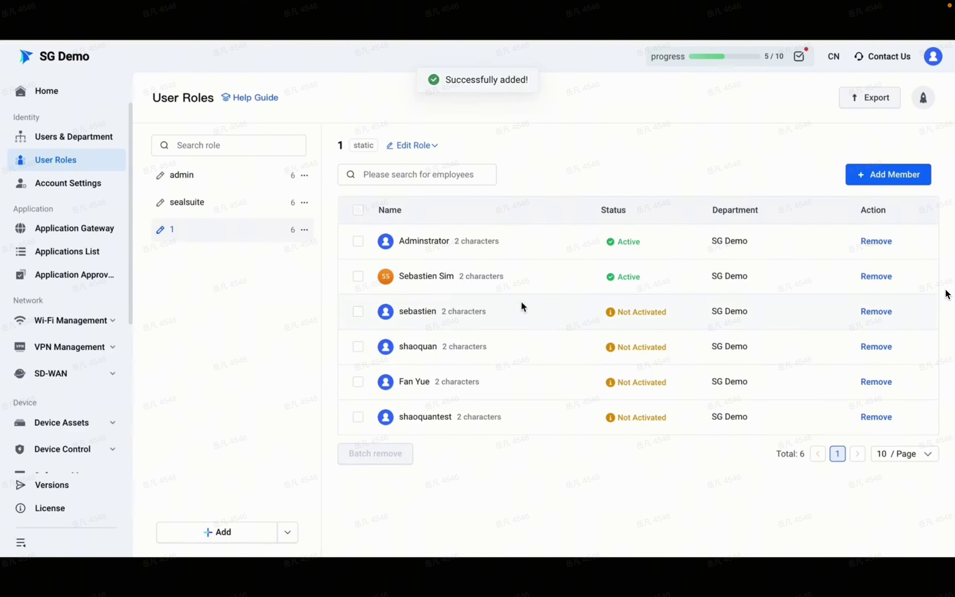
Edit the authentication options in Account Settings and enable LDAP as an account login method.
left_click(90, 185)
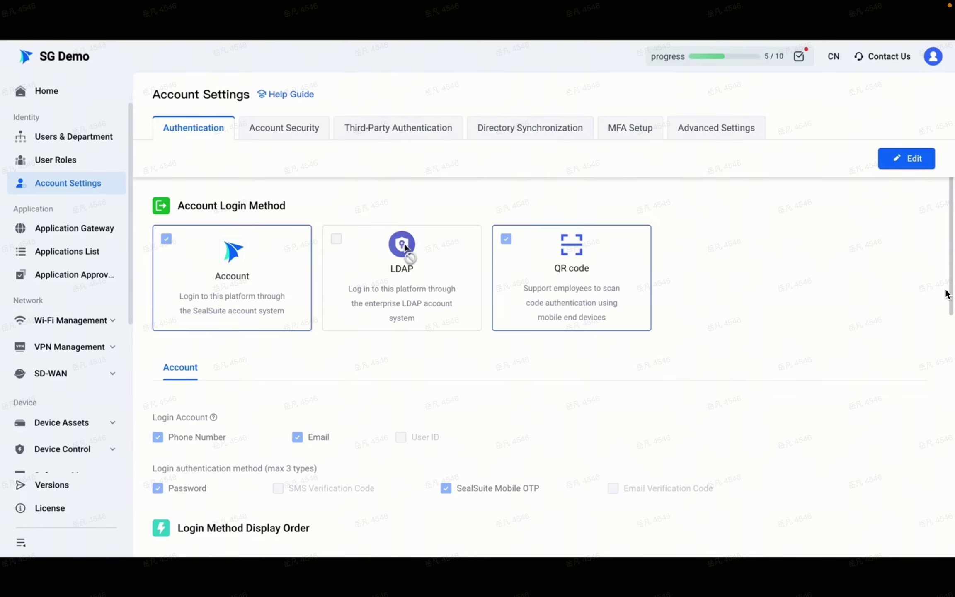
scroll(402, 245, "down", 1)
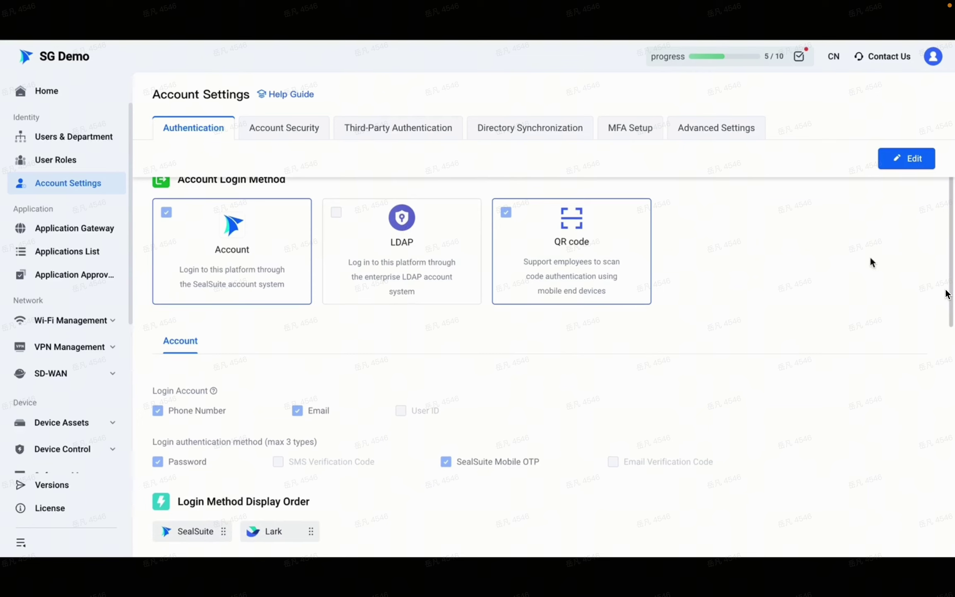
scroll(870, 262, "up", 1)
left_click(919, 162)
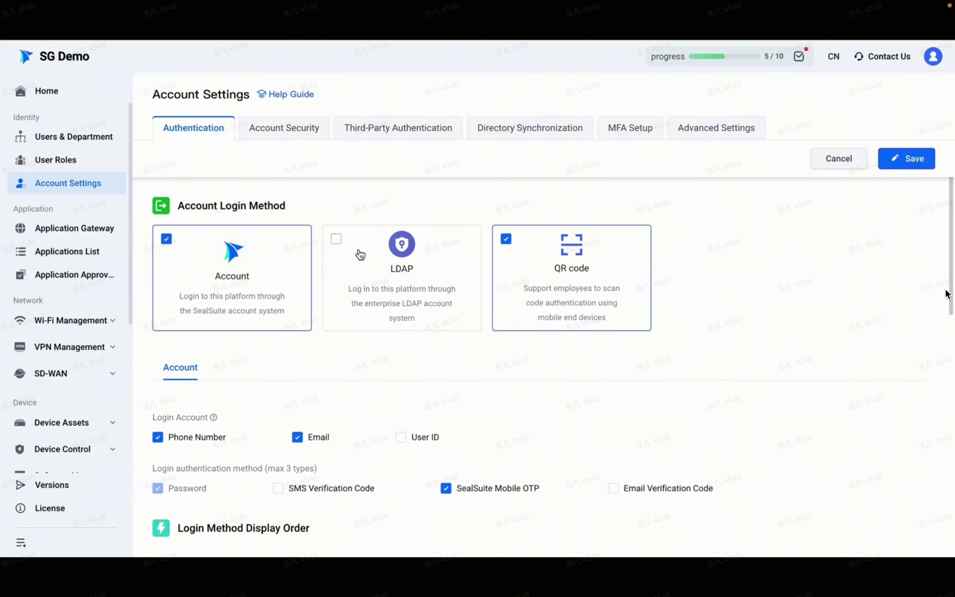
left_click(336, 239)
Move Lark ahead of SealSuite in the login method display order.
scroll(301, 340, "down", 3)
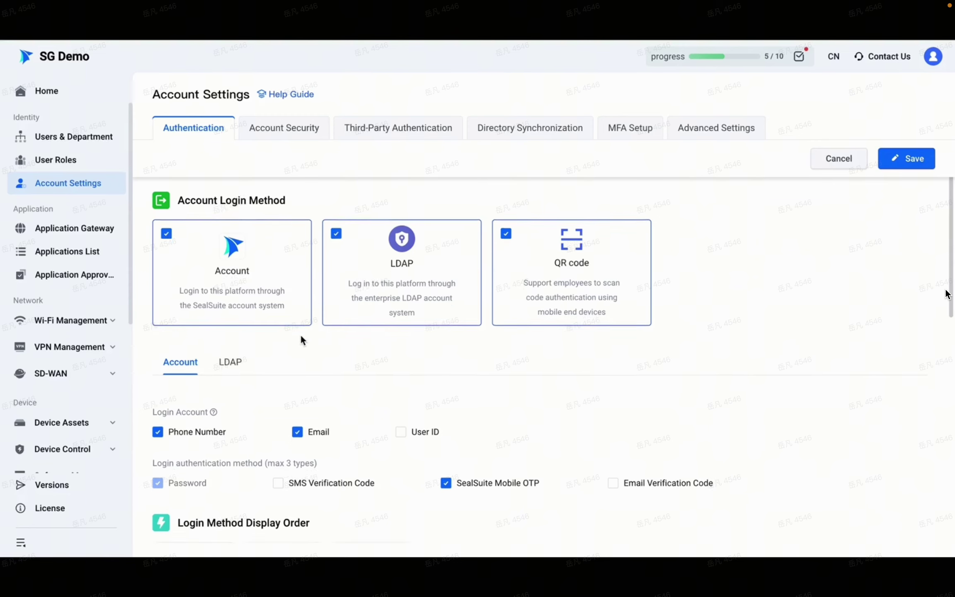
scroll(301, 339, "down", 2)
scroll(300, 339, "down", 2)
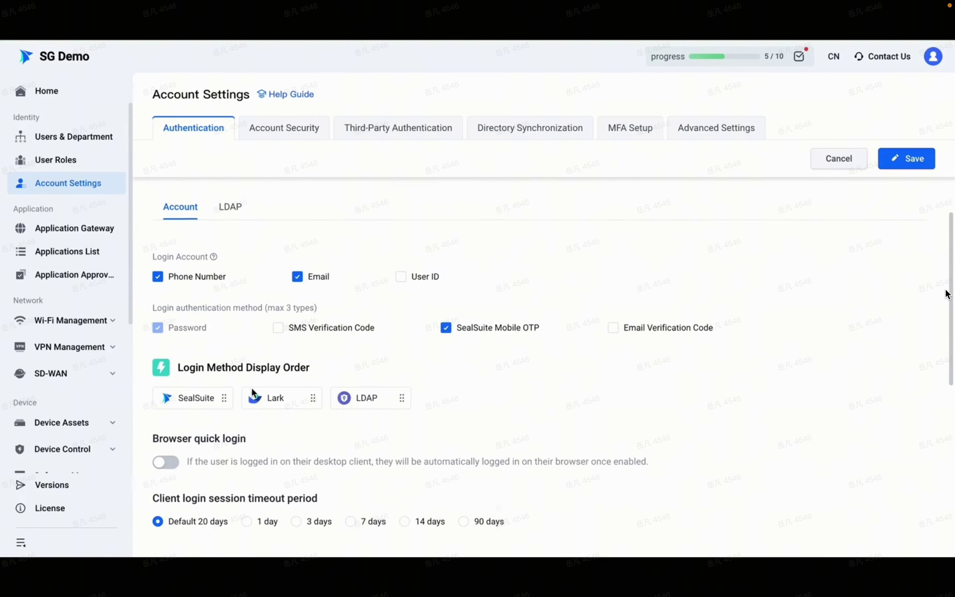
left_click_drag(312, 399, 203, 400)
scroll(263, 397, "down", 4)
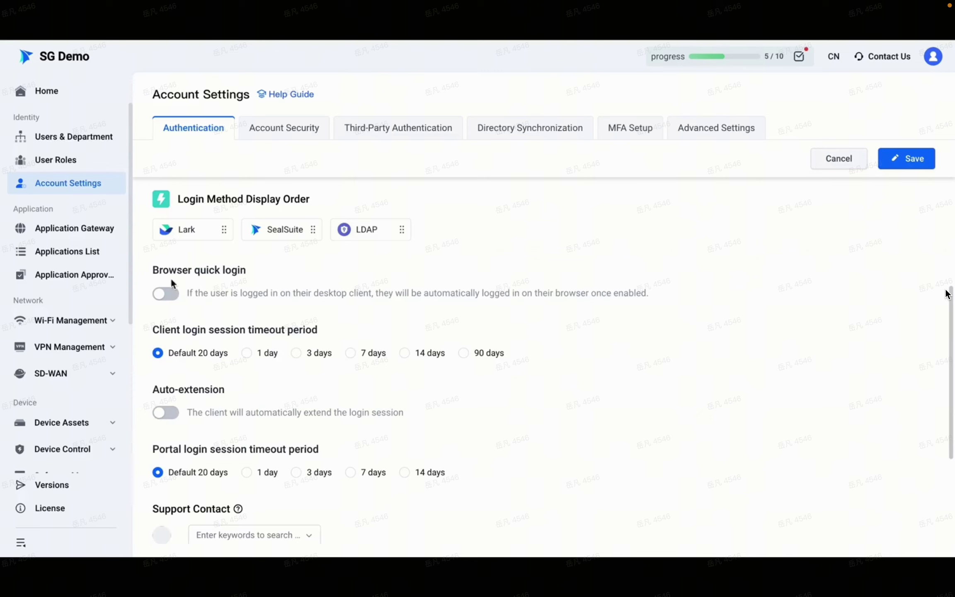
Enable browser quick login and set the client login session timeout period to 90 days.
left_click(165, 294)
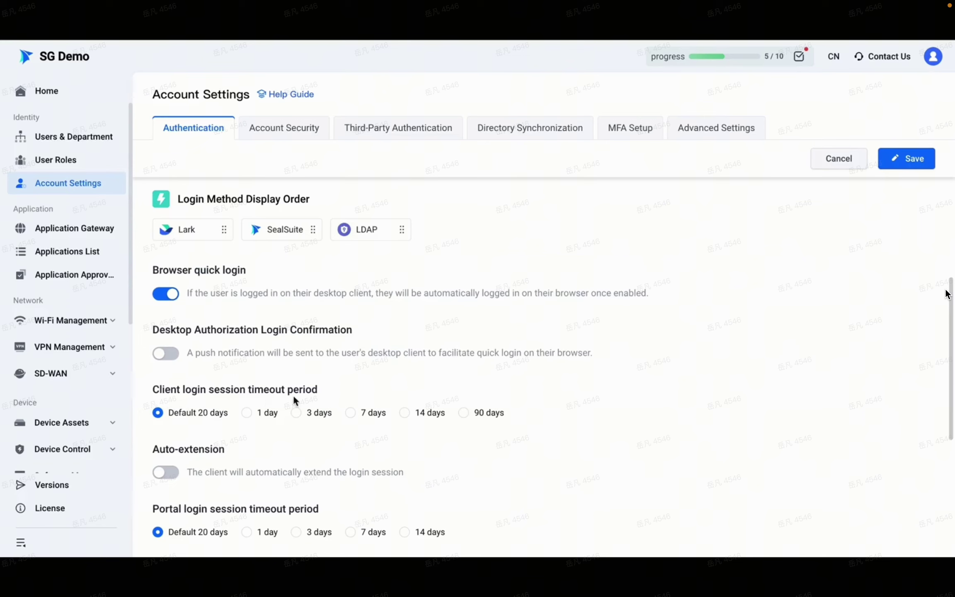
left_click(247, 413)
left_click(464, 413)
scroll(277, 404, "down", 5)
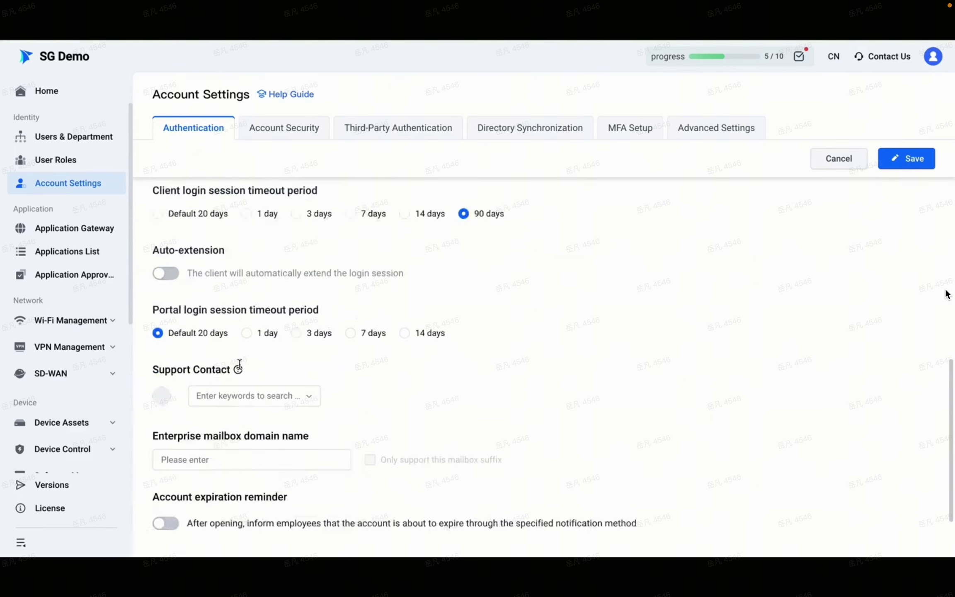
scroll(239, 364, "up", 6)
Review the Account Security rules and the login sources available for third-party authentication.
left_click(288, 132)
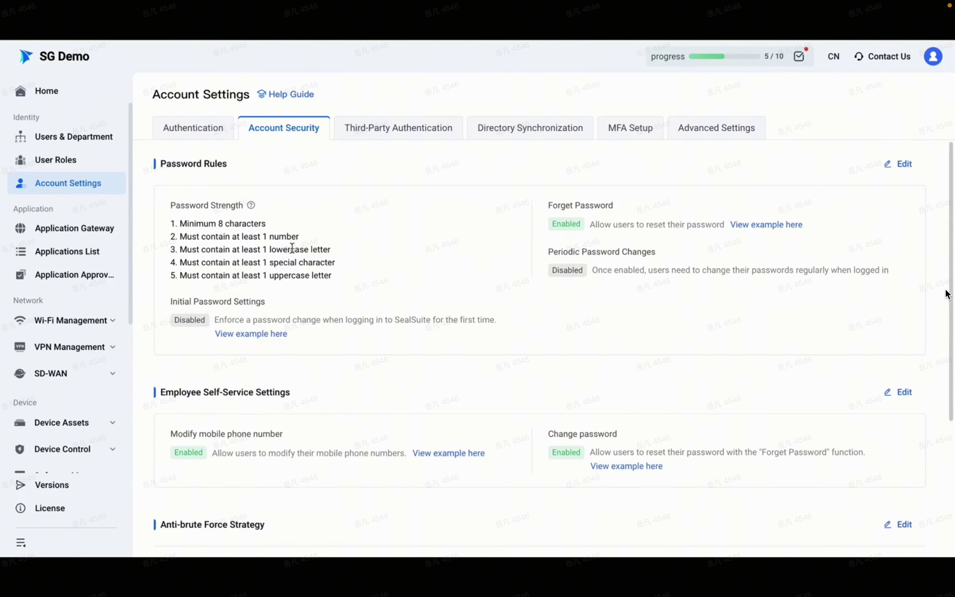
scroll(286, 267, "down", 5)
scroll(286, 268, "up", 5)
left_click(405, 132)
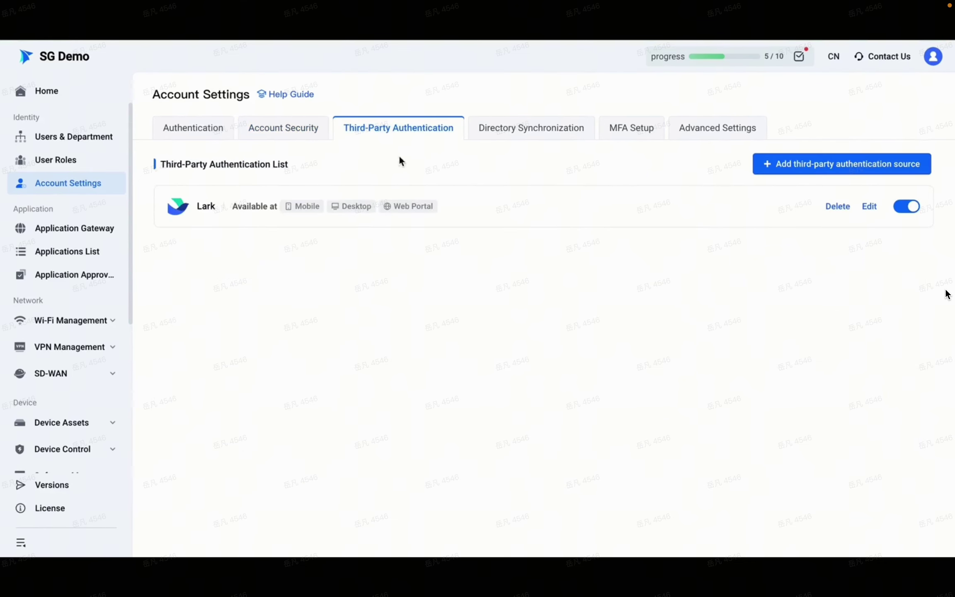
left_click(790, 172)
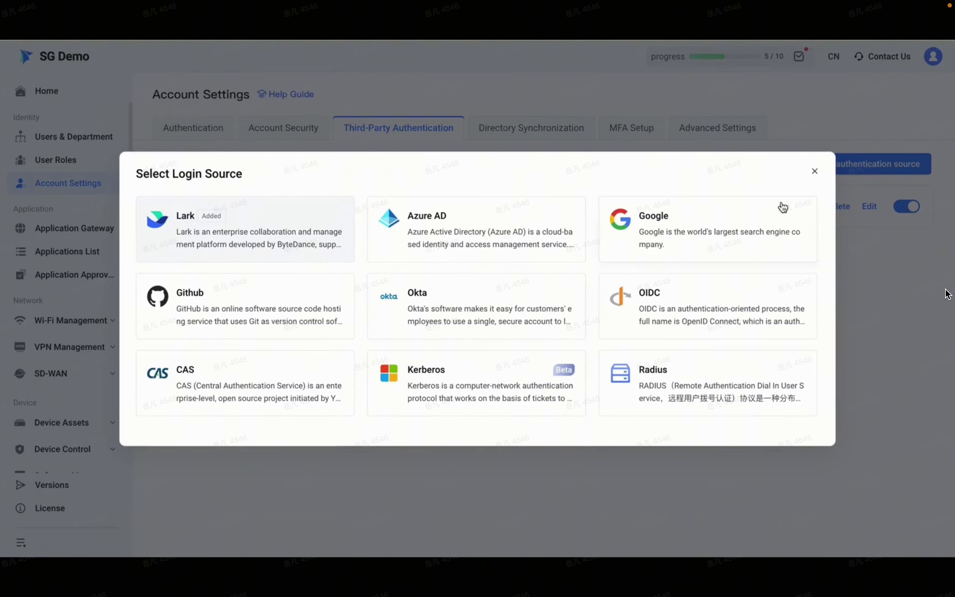
left_click(815, 172)
Review the data sources available for directory synchronization and the MFA authentication methods and scenarios.
left_click(543, 134)
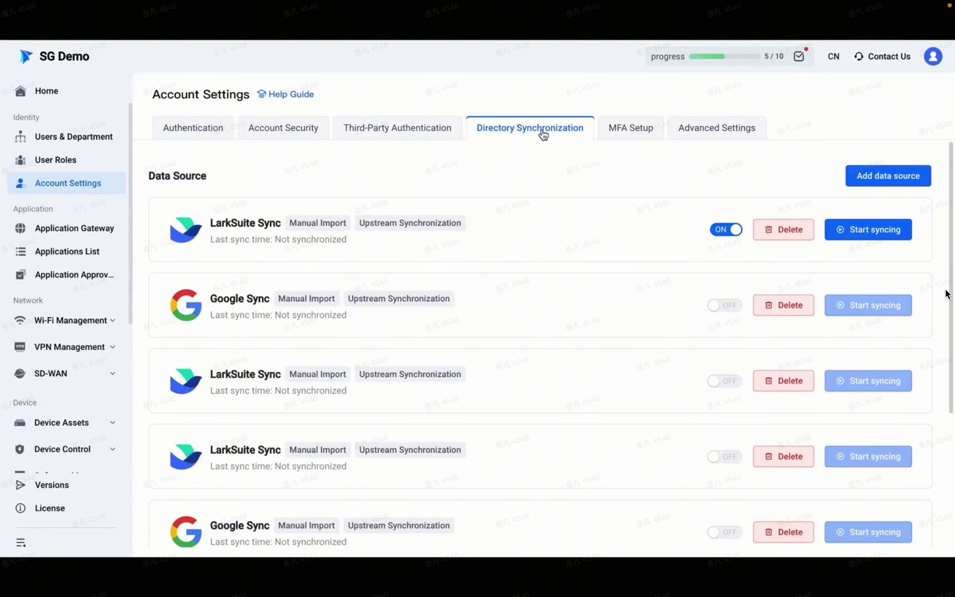
left_click(866, 179)
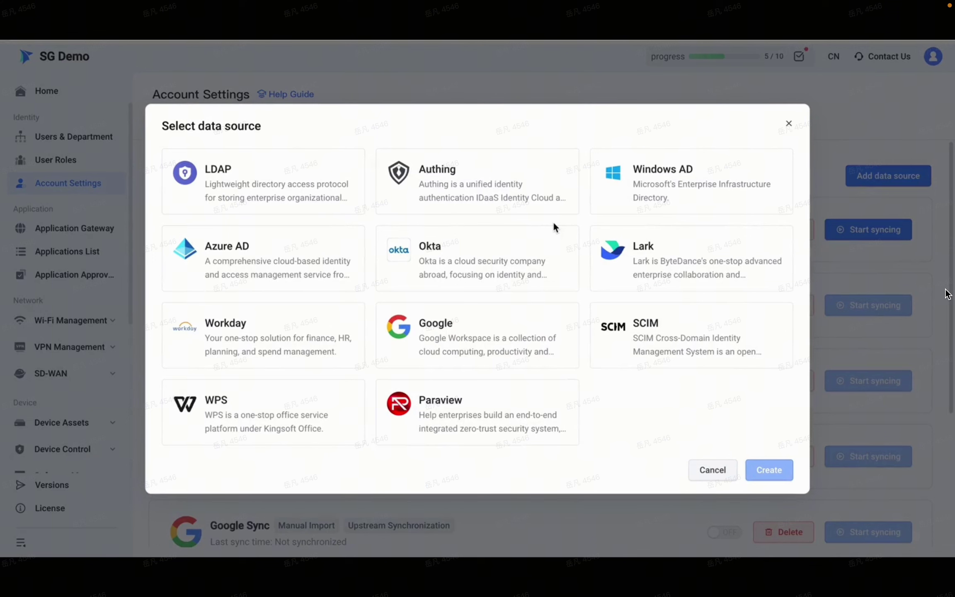
left_click(788, 124)
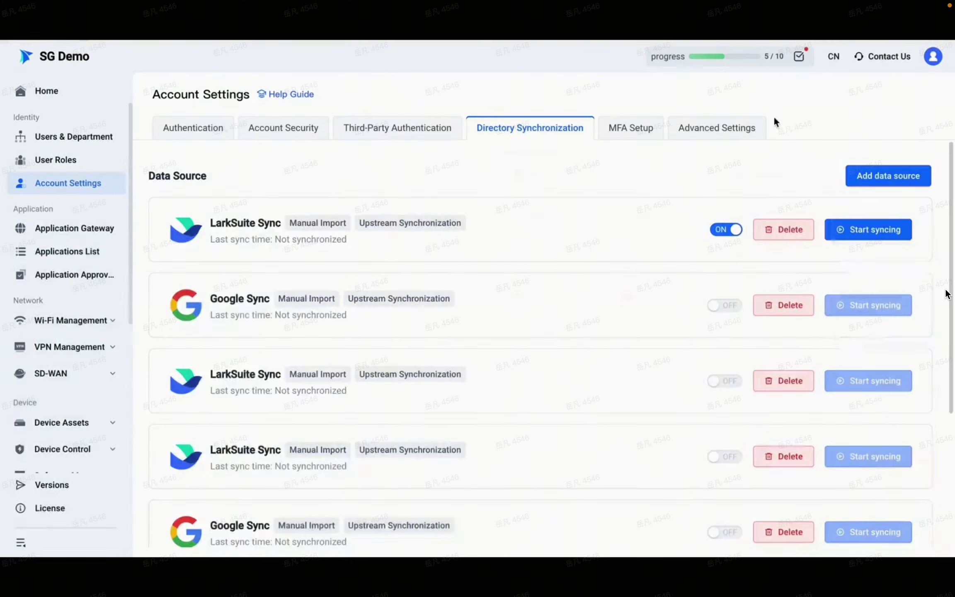
left_click(631, 135)
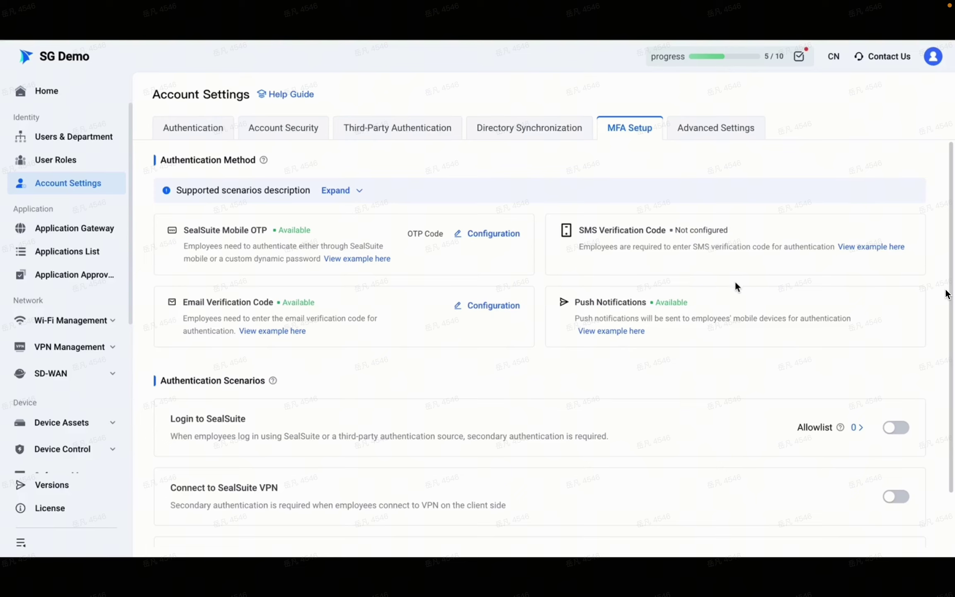
scroll(532, 336, "down", 2)
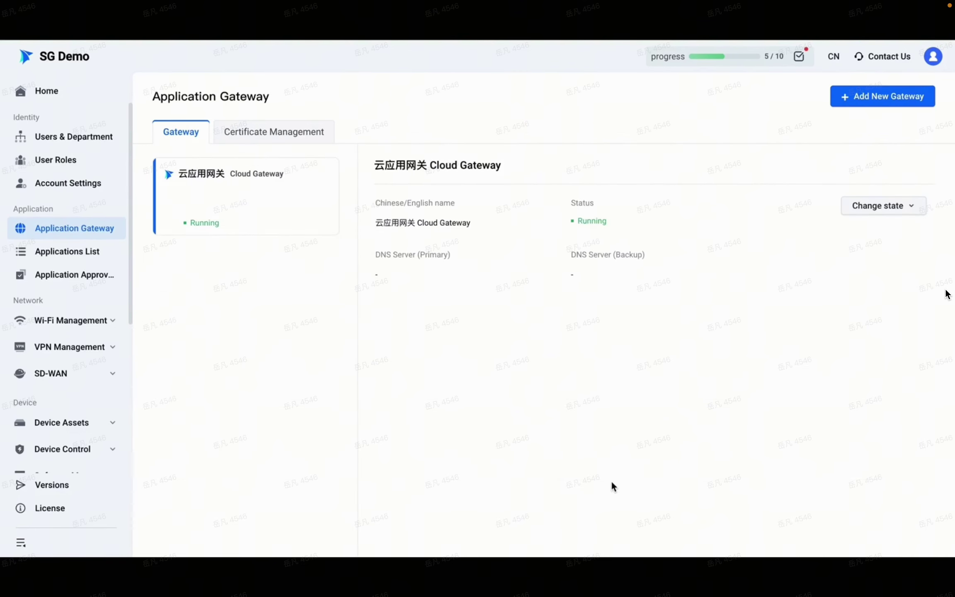
Start a new application gateway with fan-test as both its Chinese and English name.
left_click(863, 96)
type("fan-test")
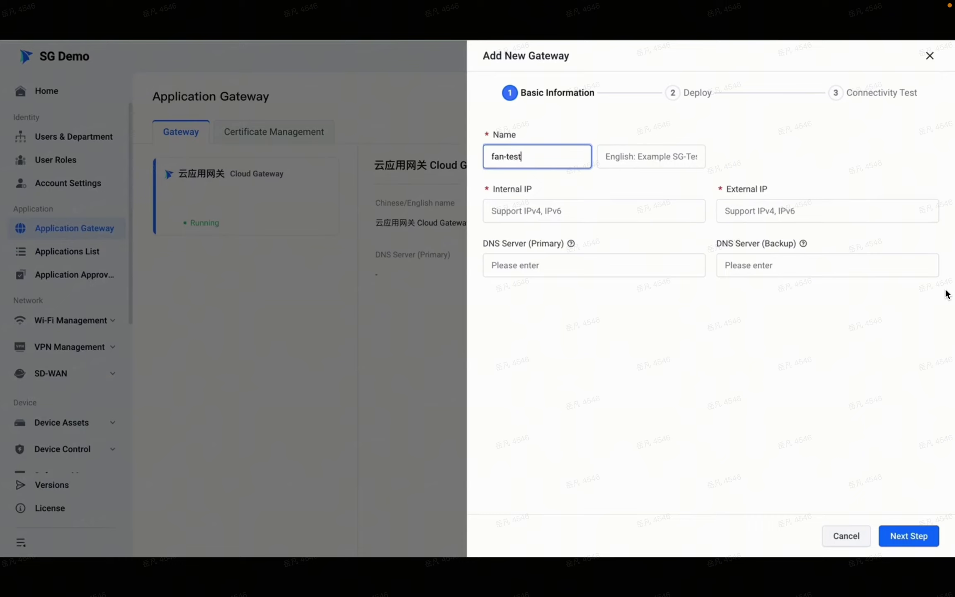
key("Tab")
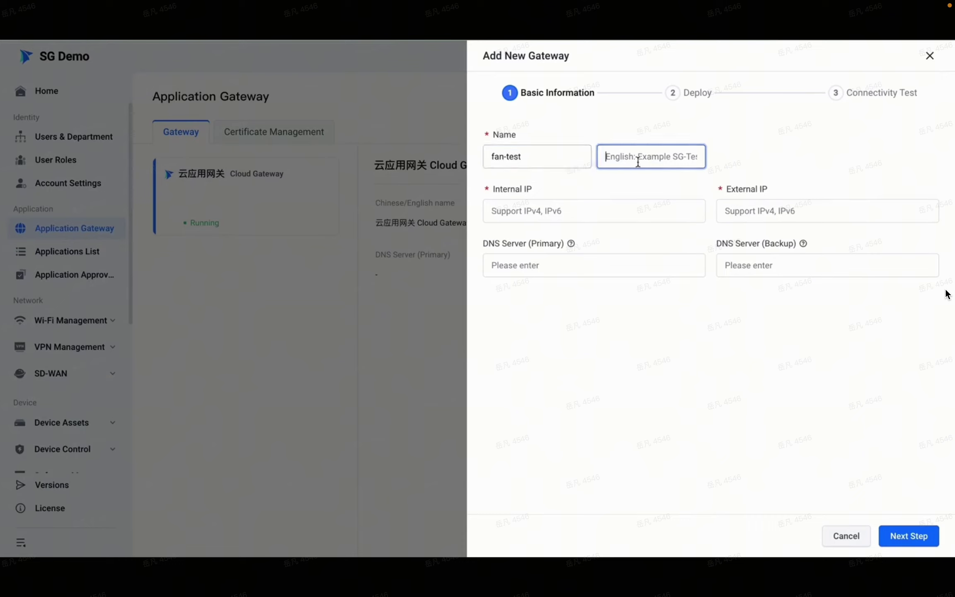
type("fan-test")
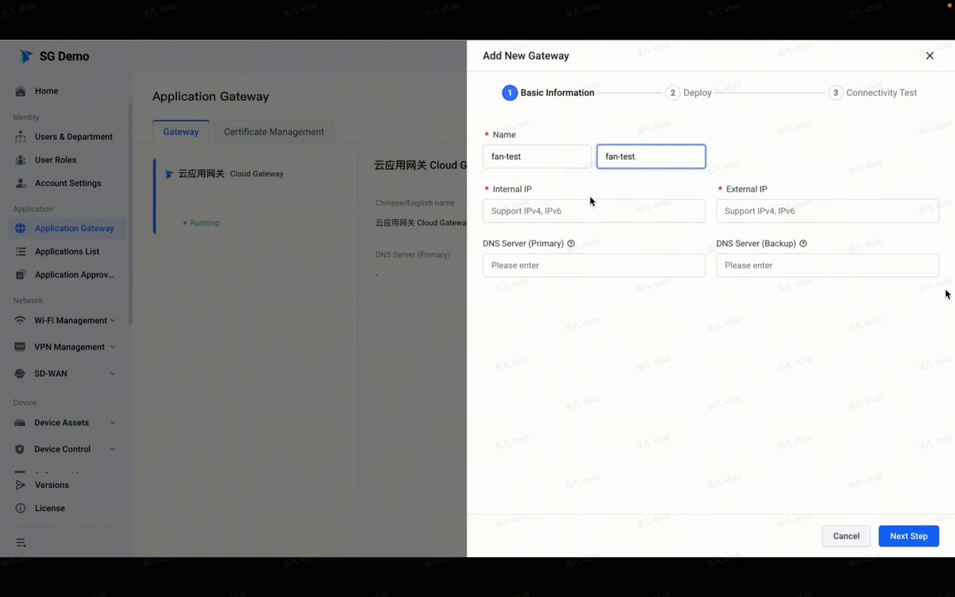
Set the new gateway's internal IP to 127.0.0.0 and its external IP to 128.0.0.0.
left_click(575, 201)
type("12")
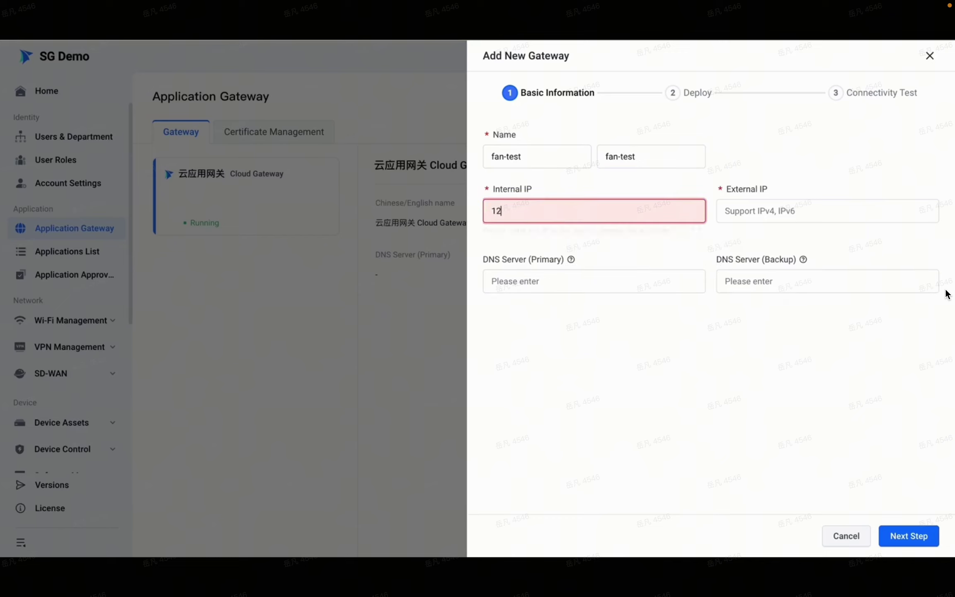
type("7.0.0.0")
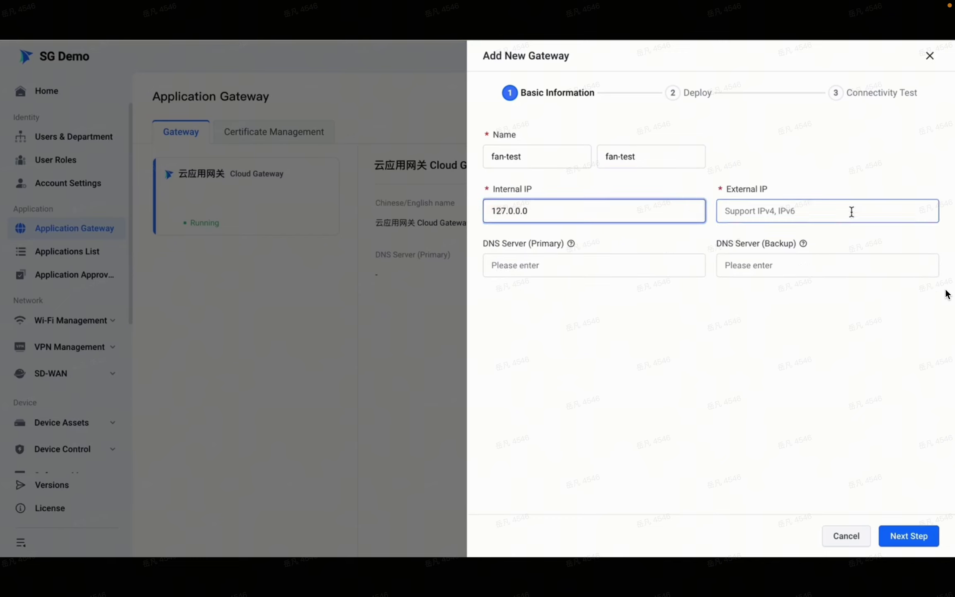
left_click(811, 210)
type("12")
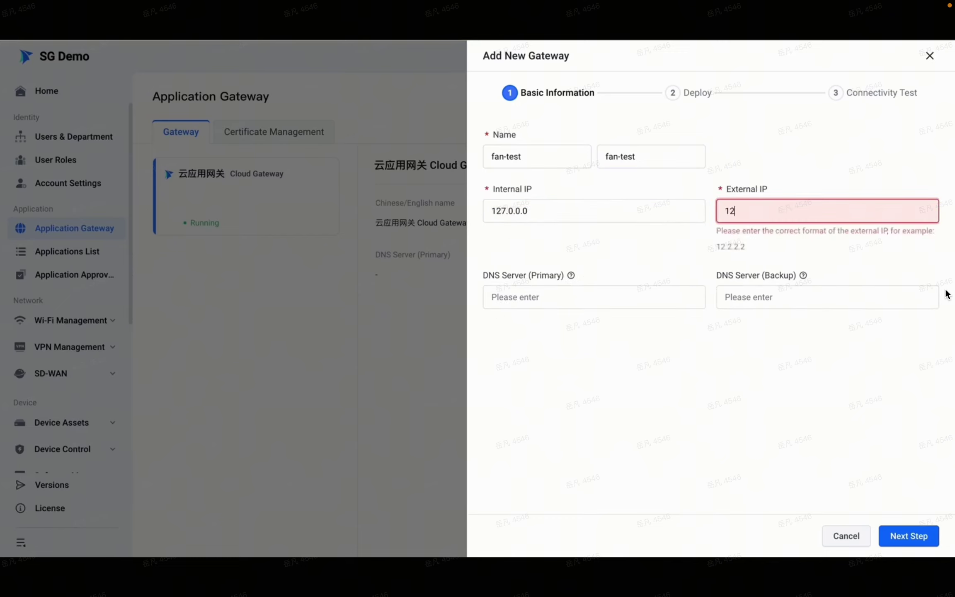
type("8.0.0.0")
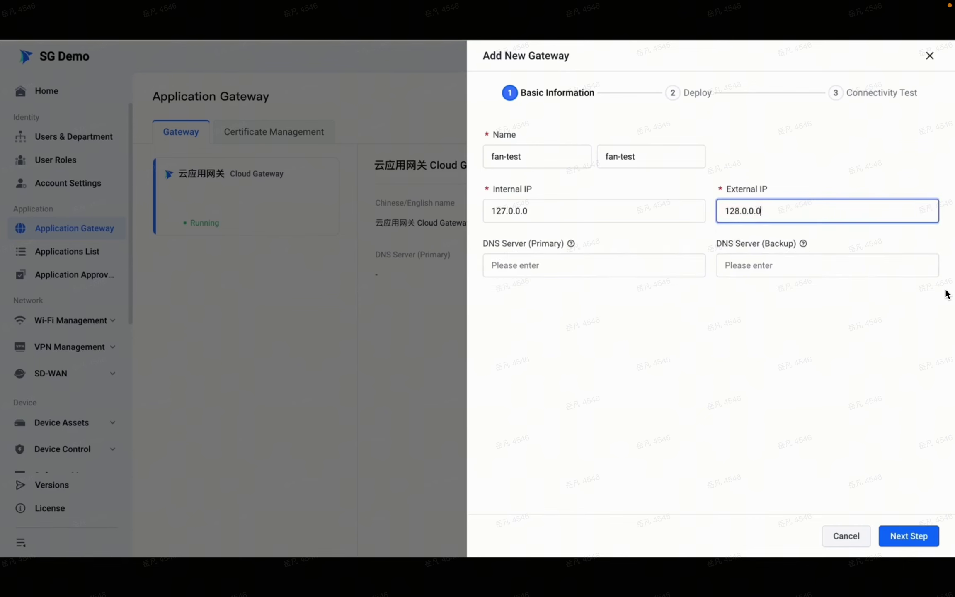
Proceed through the new gateway's deployment instructions, start its connectivity test, and close the setup.
left_click(913, 537)
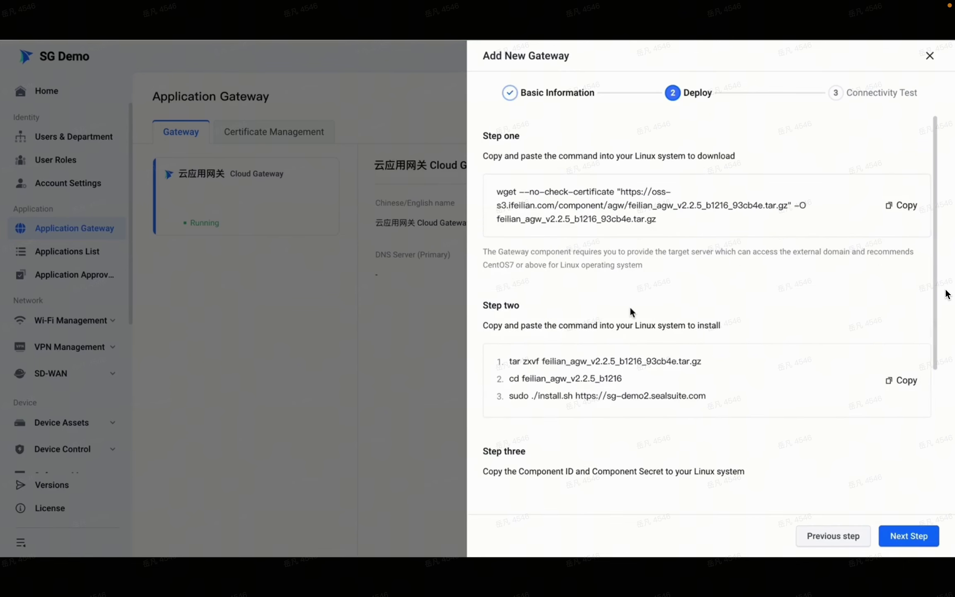
scroll(631, 311, "down", 4)
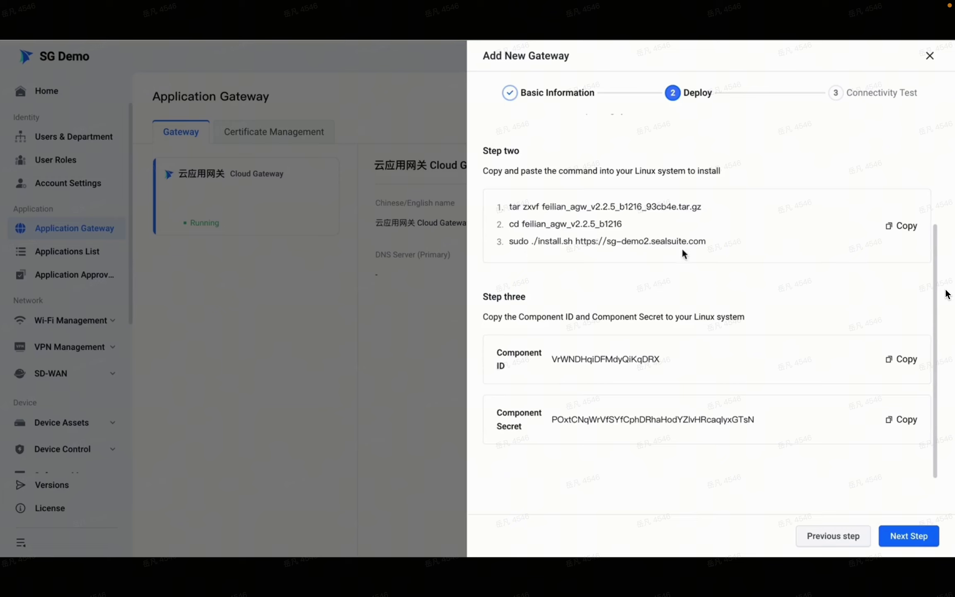
scroll(652, 286, "down", 1)
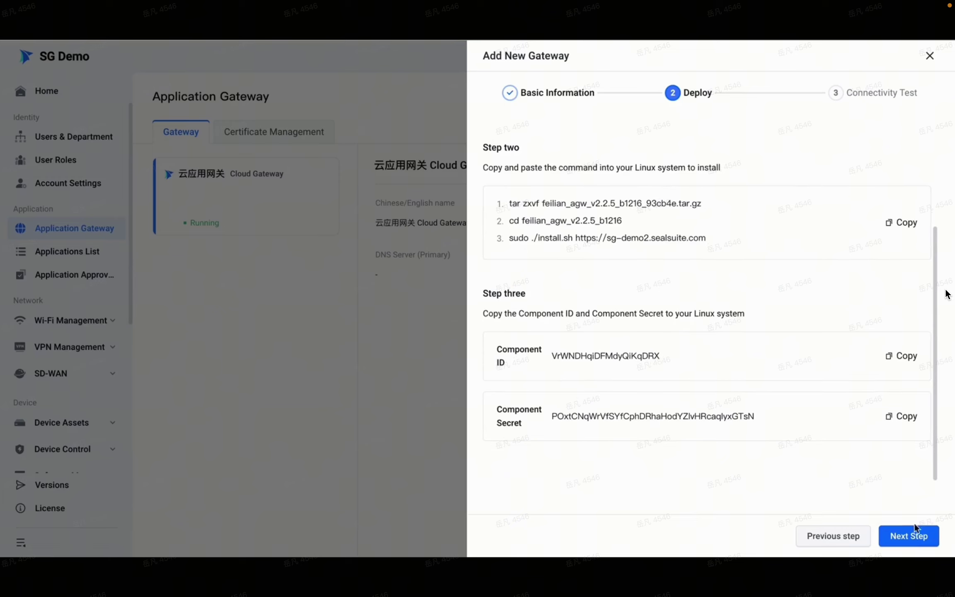
left_click(910, 537)
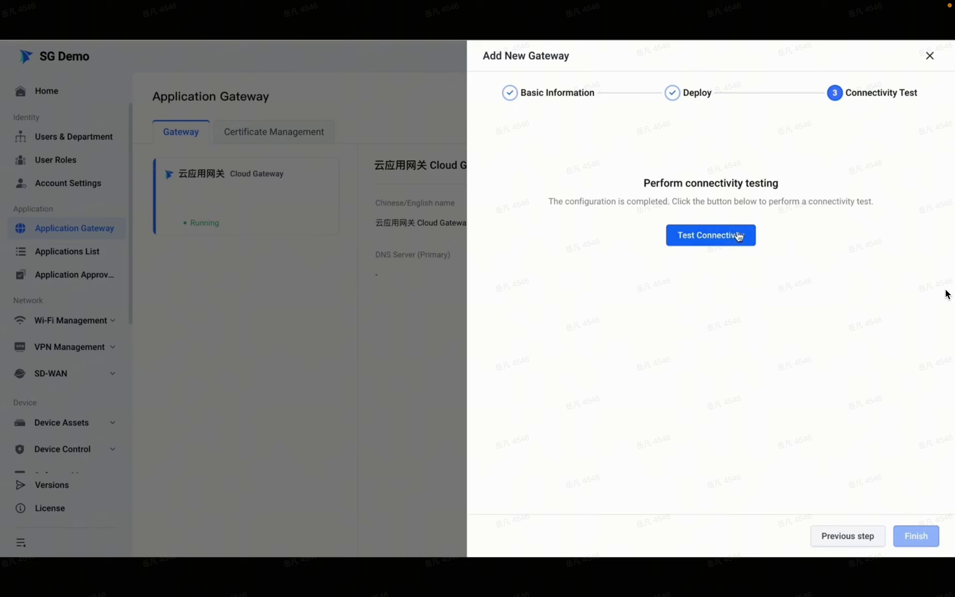
left_click(724, 244)
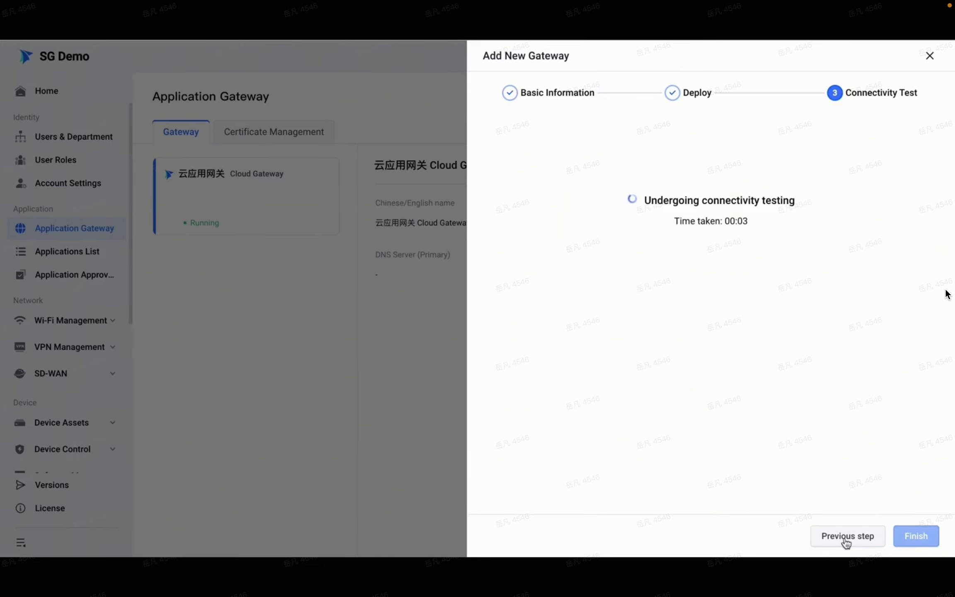
left_click(929, 55)
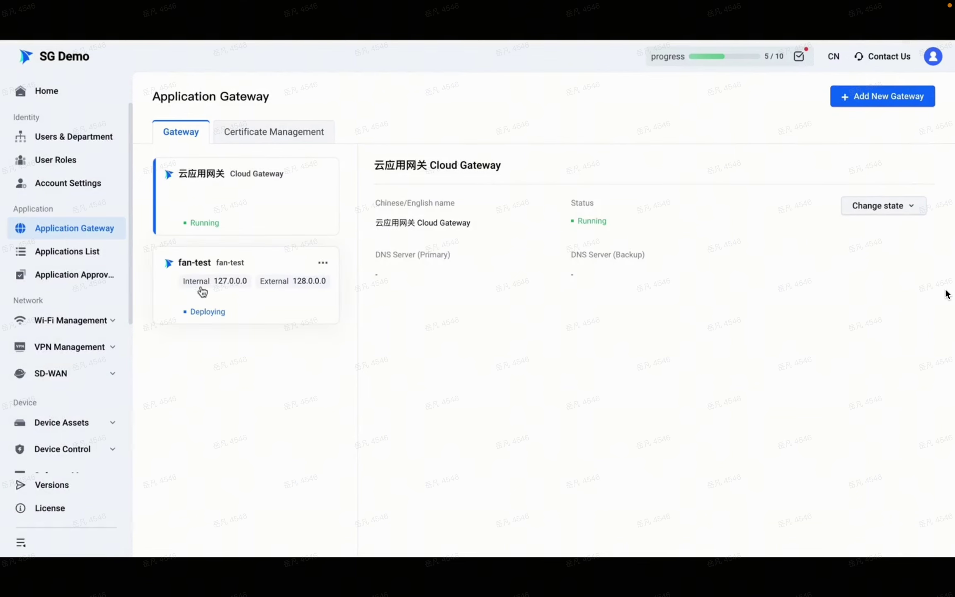
Open the form for adding Jenkins from the Application Marketplace and review its general and single sign-on settings.
left_click(95, 255)
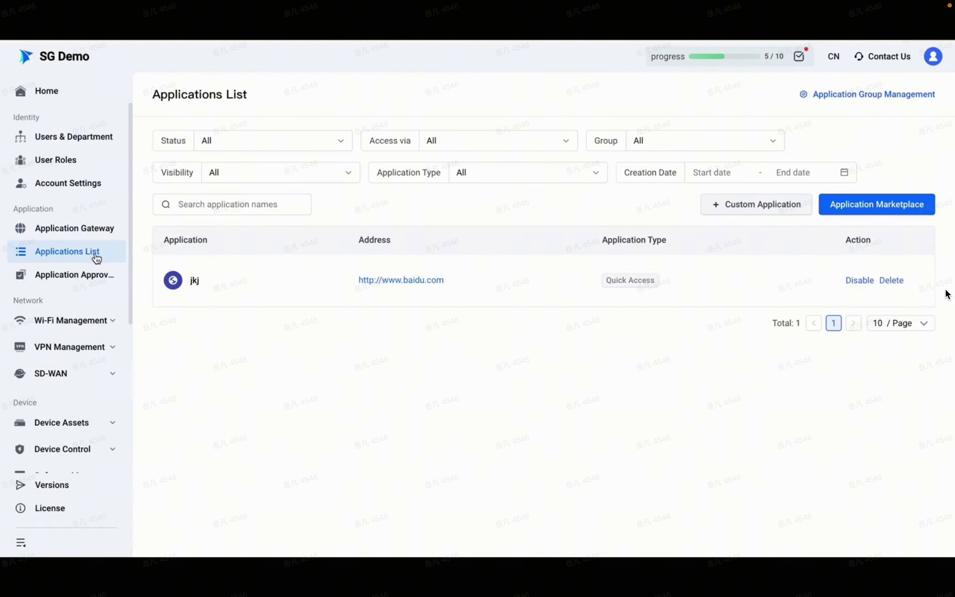
left_click(864, 207)
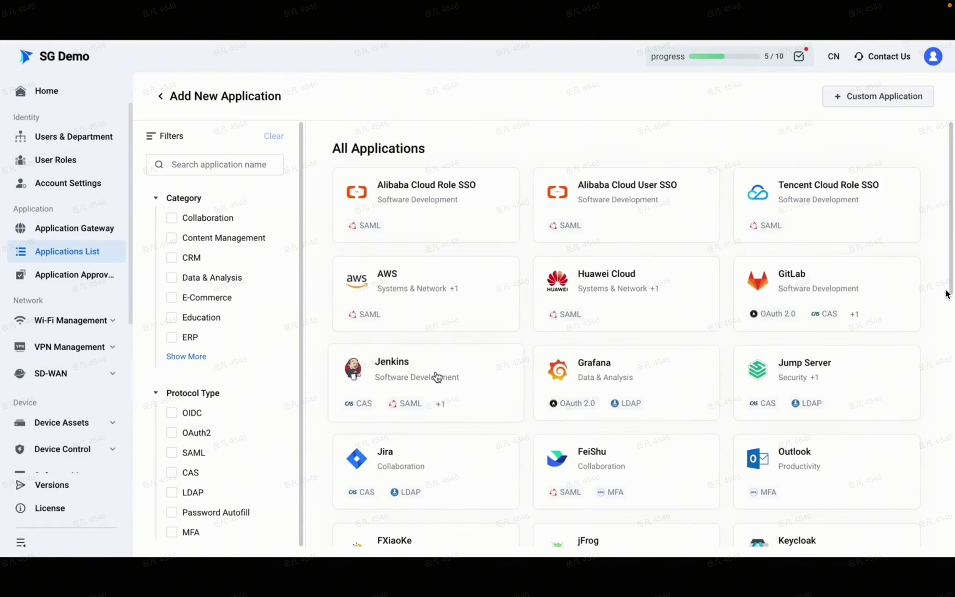
left_click(442, 362)
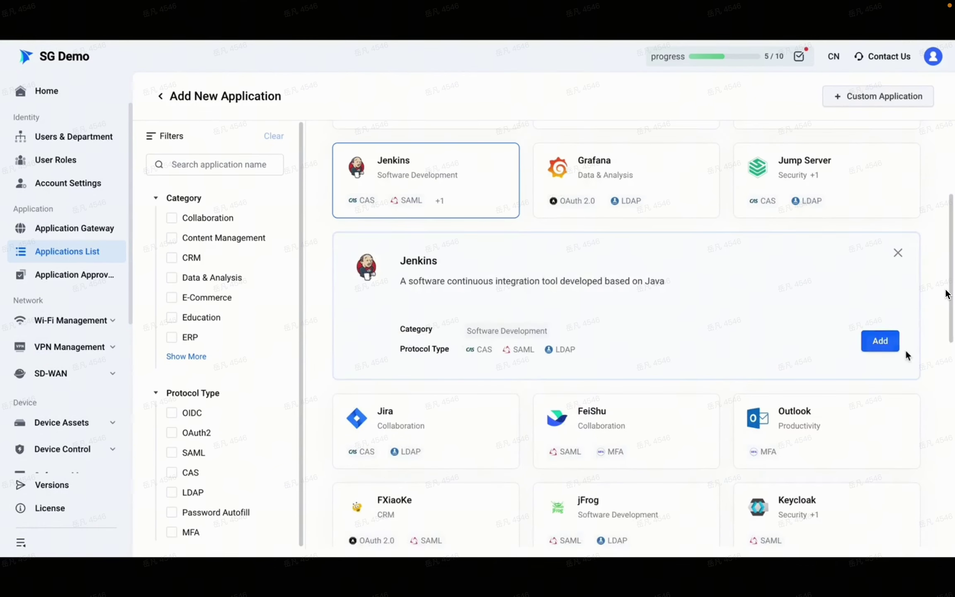
left_click(884, 347)
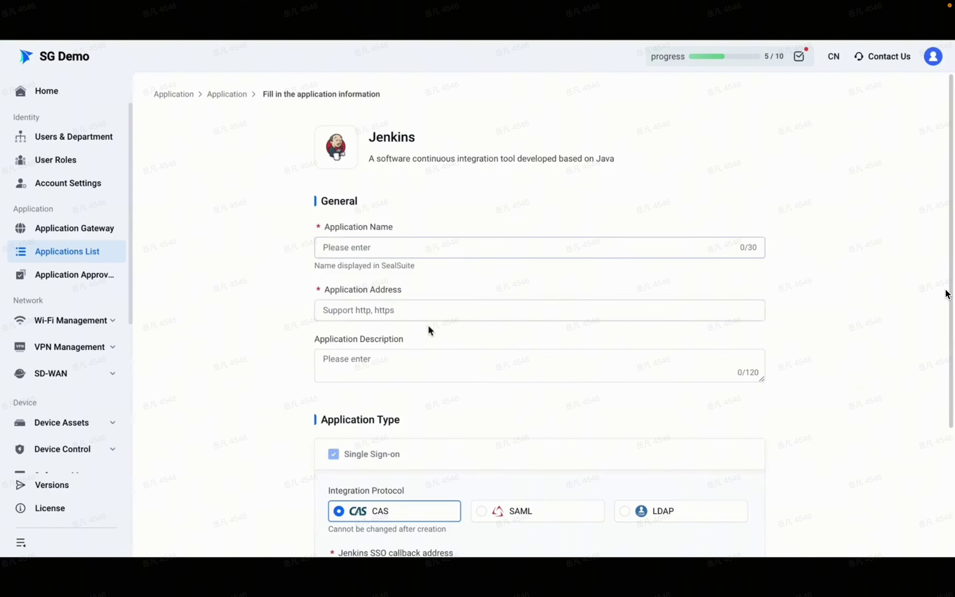
scroll(428, 330, "down", 5)
scroll(423, 355, "up", 5)
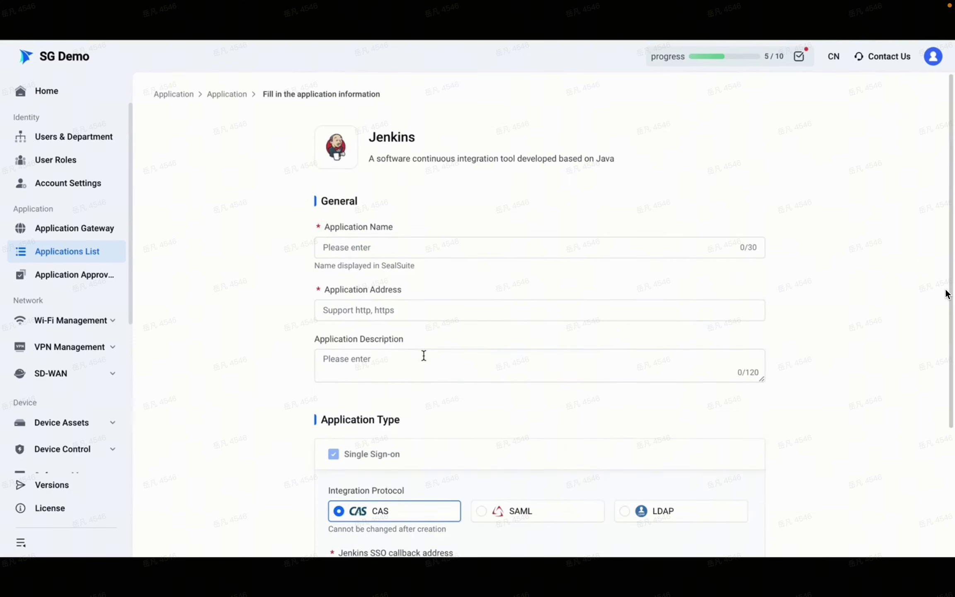
Start the staff network's Wi-Fi configuration with 802.1X authentication.
left_click(77, 322)
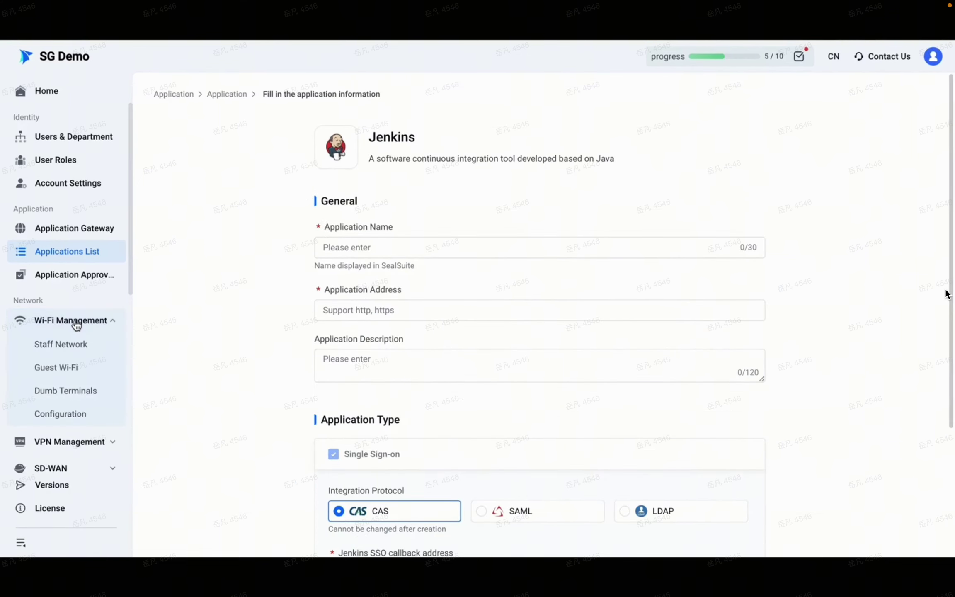
left_click(77, 343)
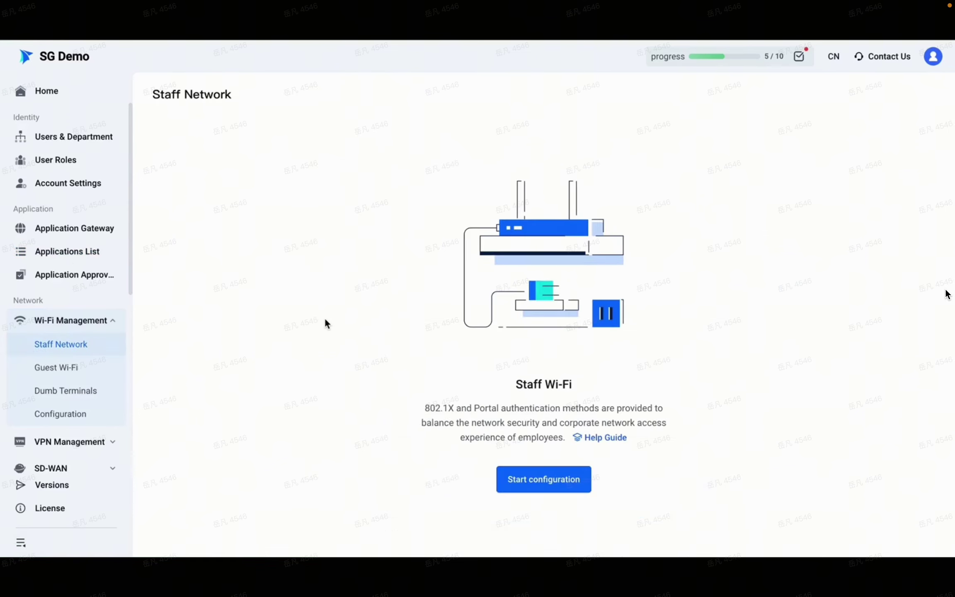
left_click(548, 482)
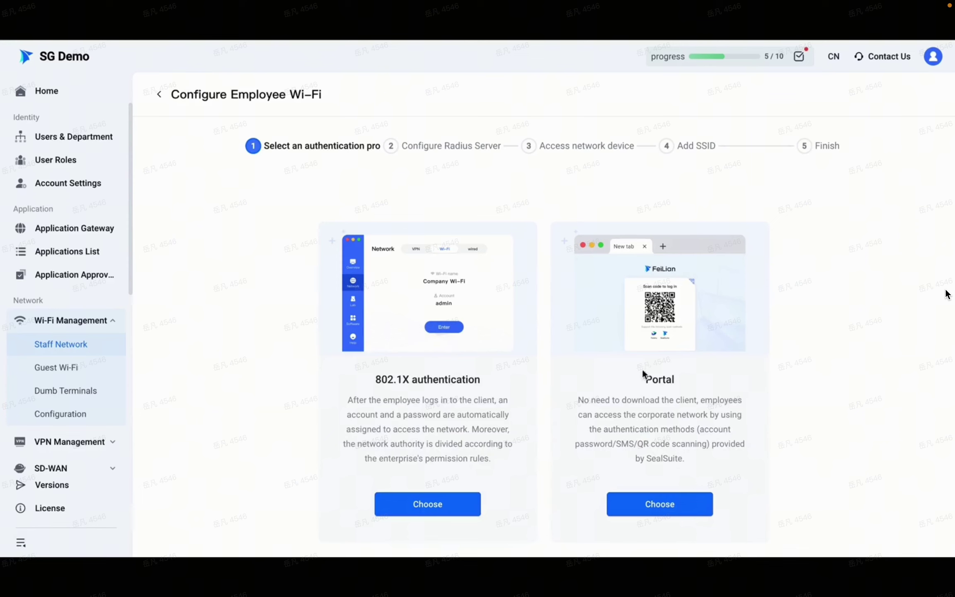
left_click(440, 504)
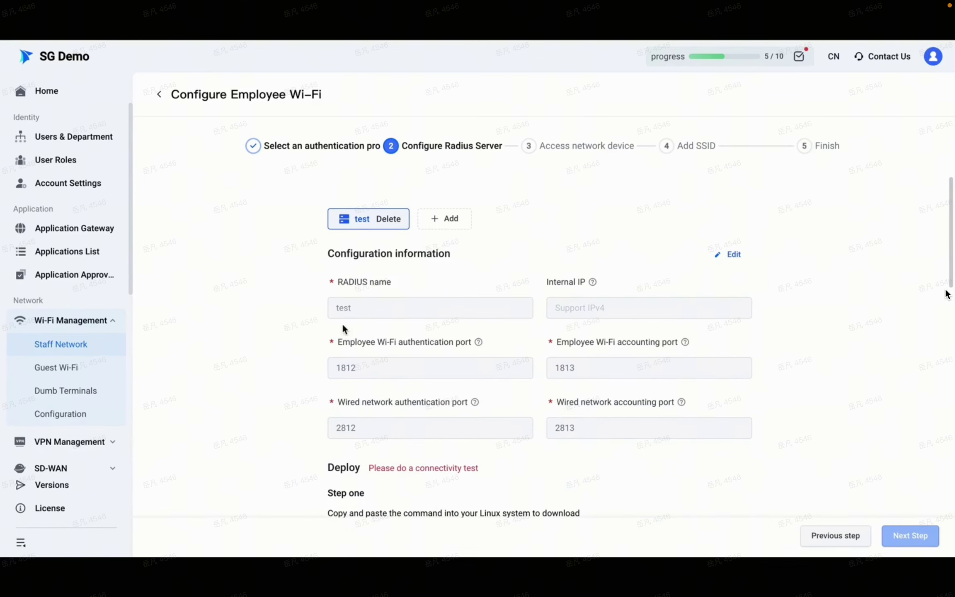
Review the staff Wi-Fi RADIUS server's port settings, deployment commands, component credentials and connectivity test section.
scroll(317, 338, "down", 1)
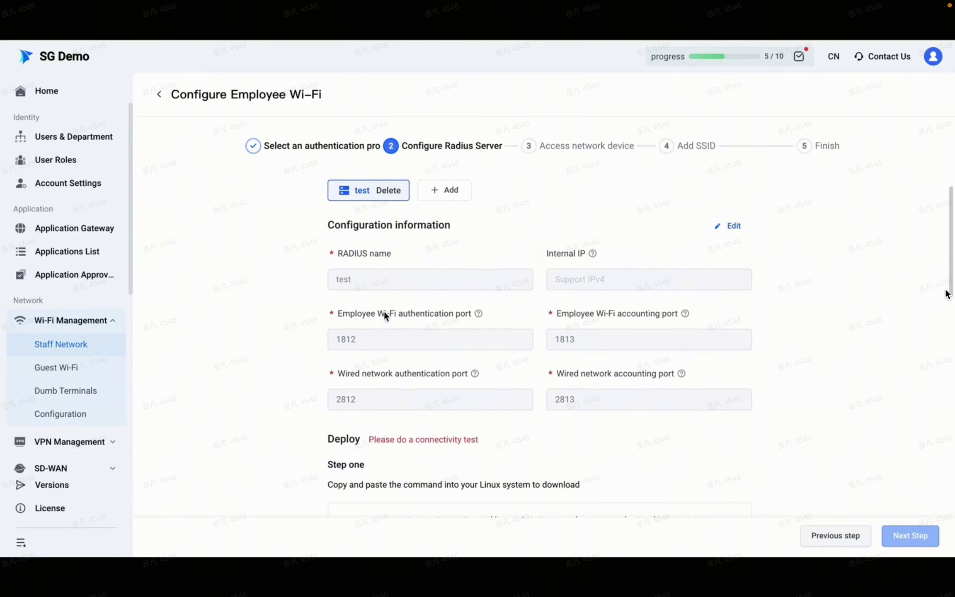
scroll(387, 337, "down", 3)
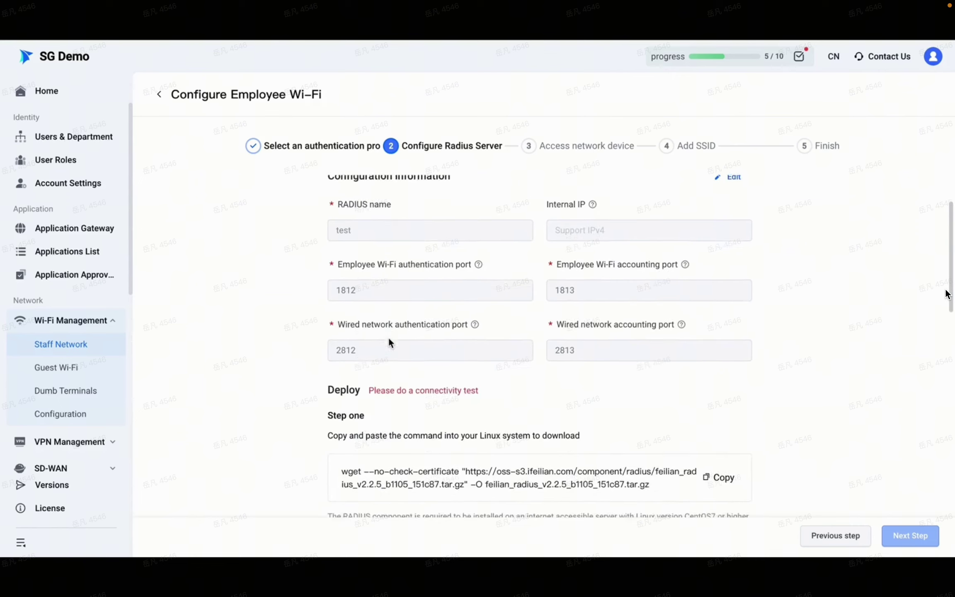
scroll(418, 333, "down", 12)
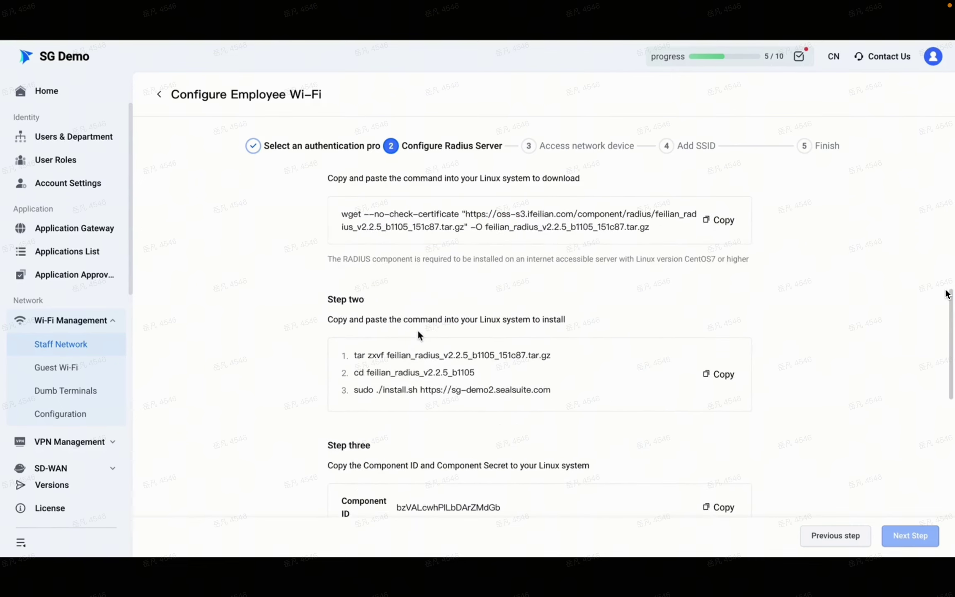
scroll(418, 334, "down", 2)
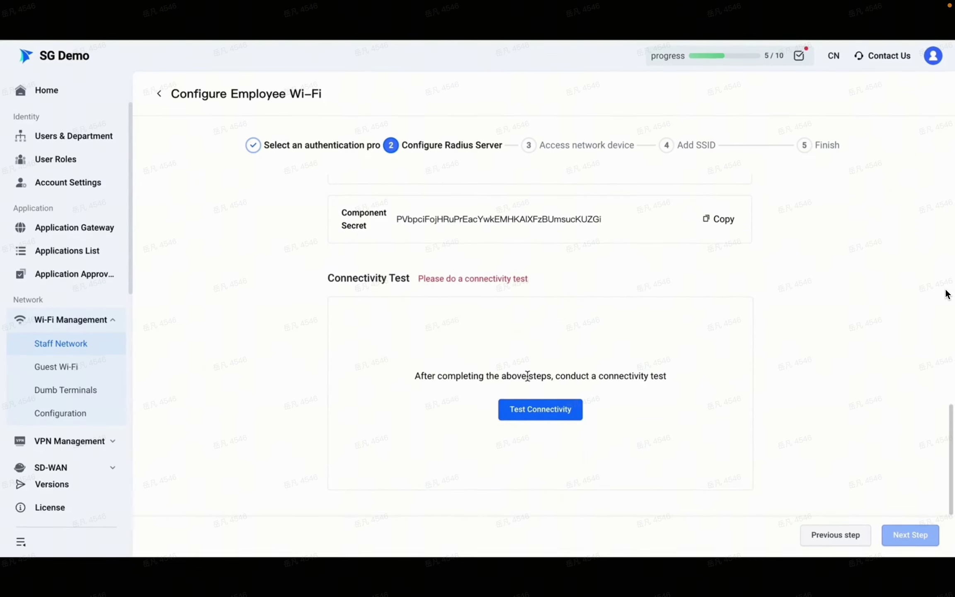
scroll(546, 416, "up", 8)
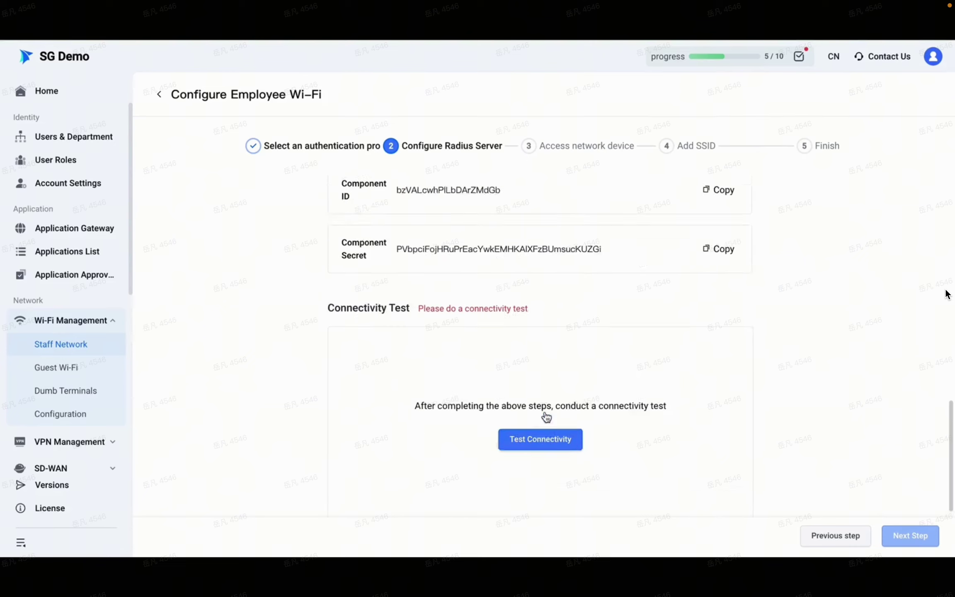
scroll(546, 415, "down", 8)
scroll(286, 341, "up", 5)
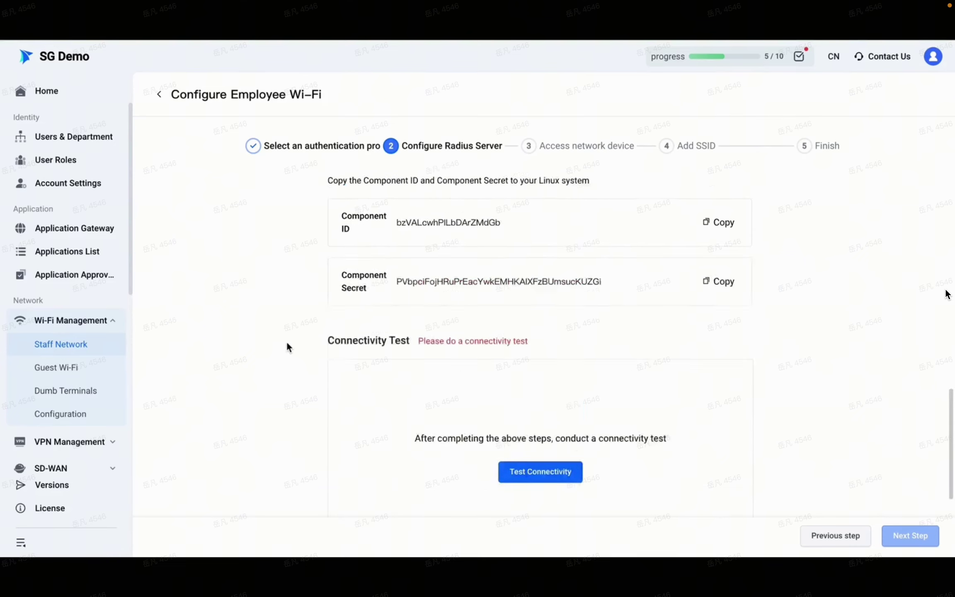
Start the guest Wi-Fi configuration with the first authentication method offered.
left_click(109, 366)
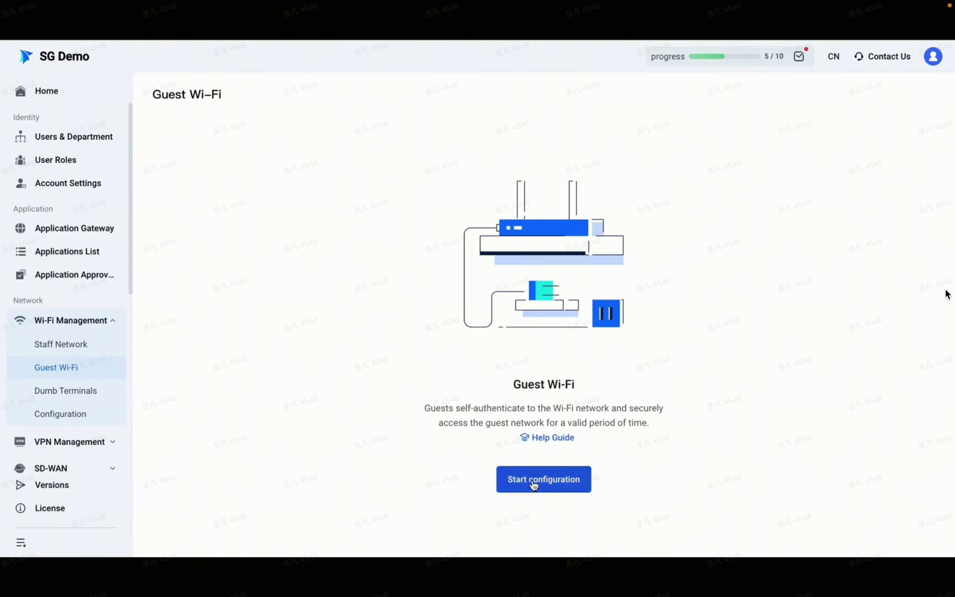
left_click(534, 482)
left_click(436, 493)
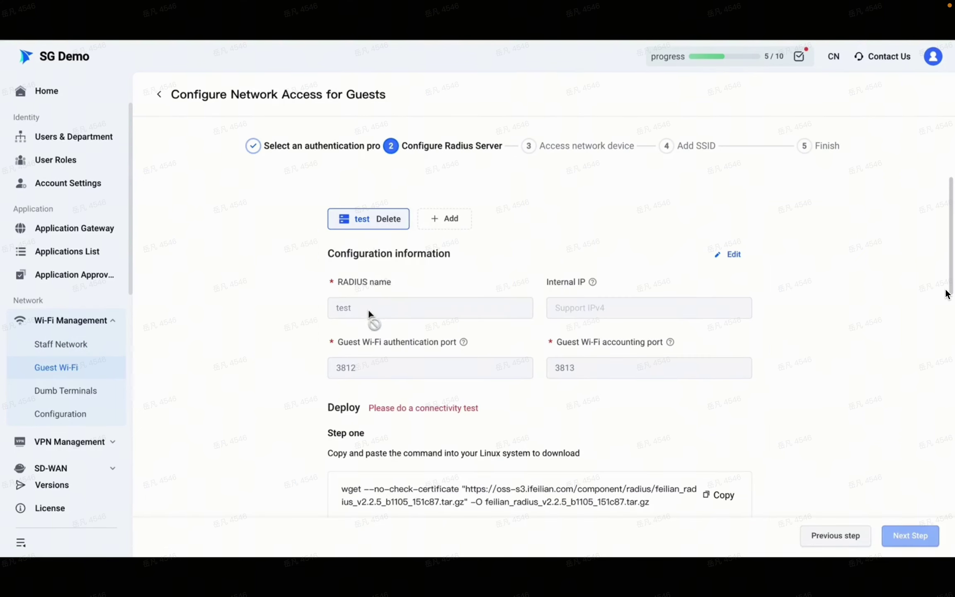
Review the guest Wi-Fi RADIUS server's ports and deployment steps, and try its connectivity test.
scroll(367, 307, "down", 3)
scroll(419, 240, "up", 1)
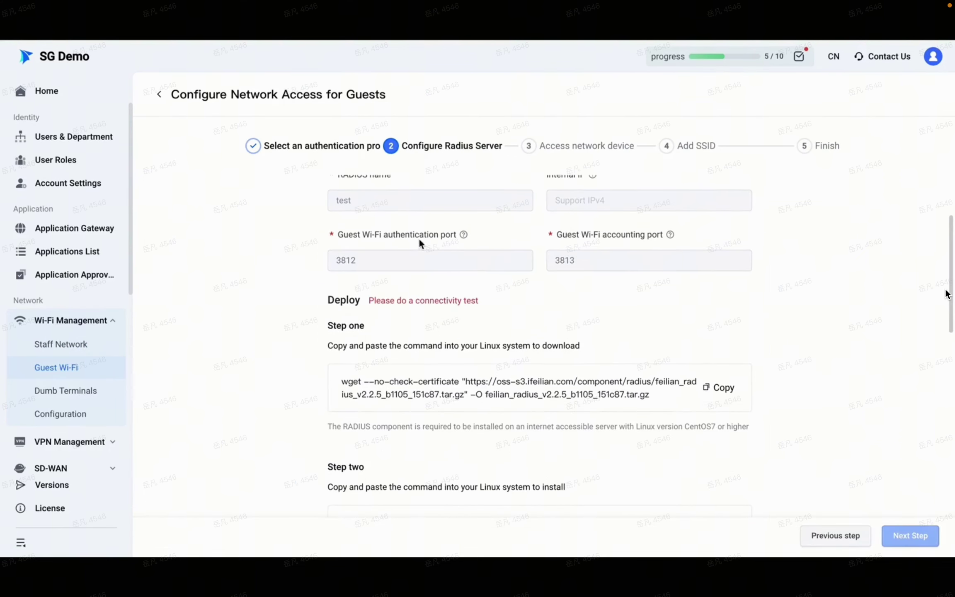
scroll(484, 254, "down", 1)
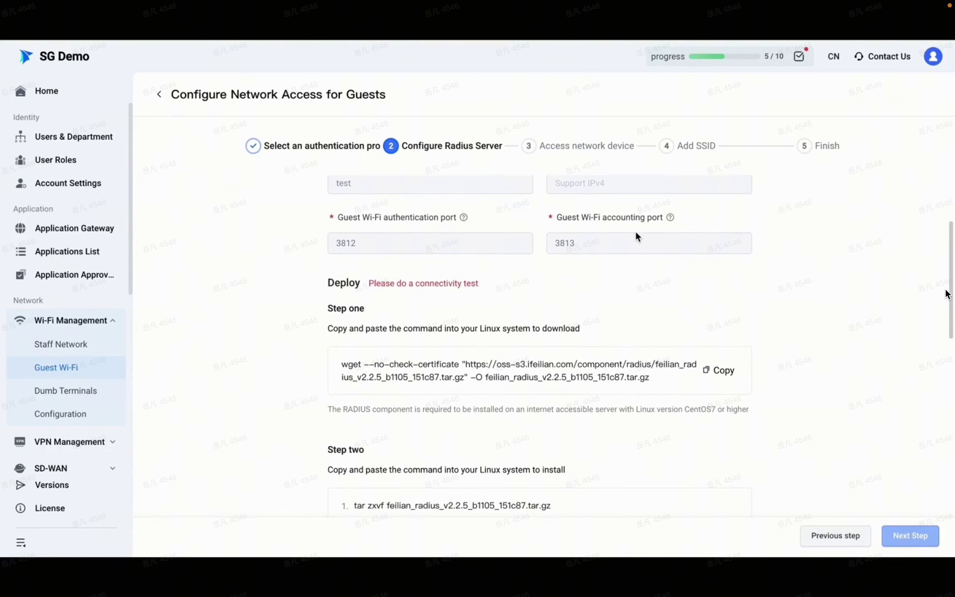
scroll(635, 230, "down", 8)
scroll(455, 285, "down", 5)
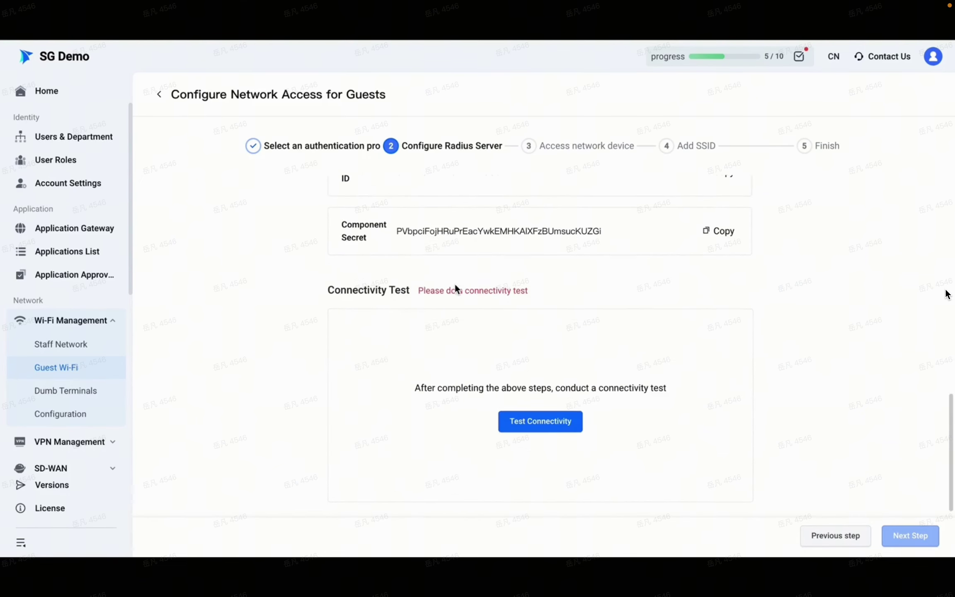
left_click(565, 426)
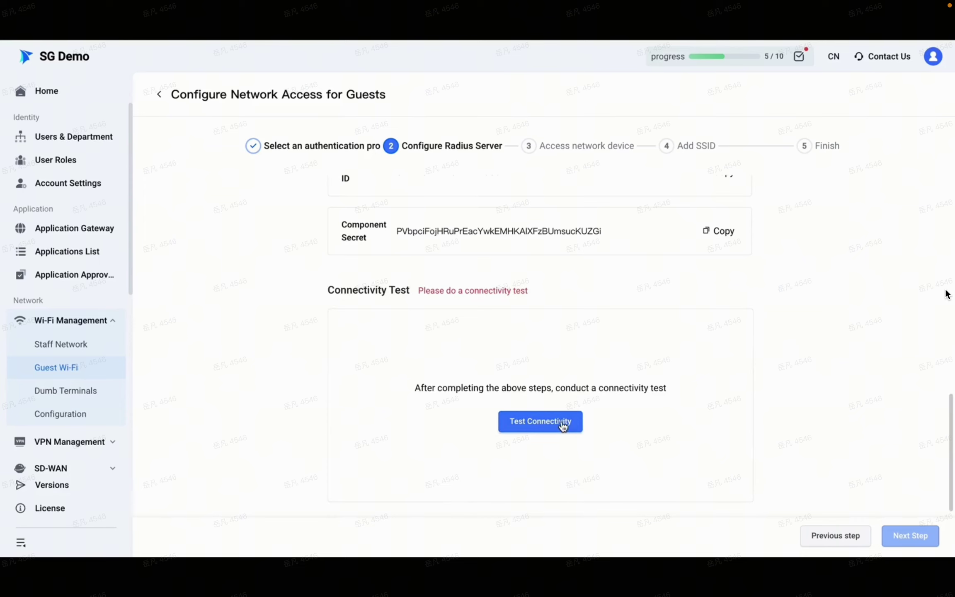
scroll(273, 360, "down", 1)
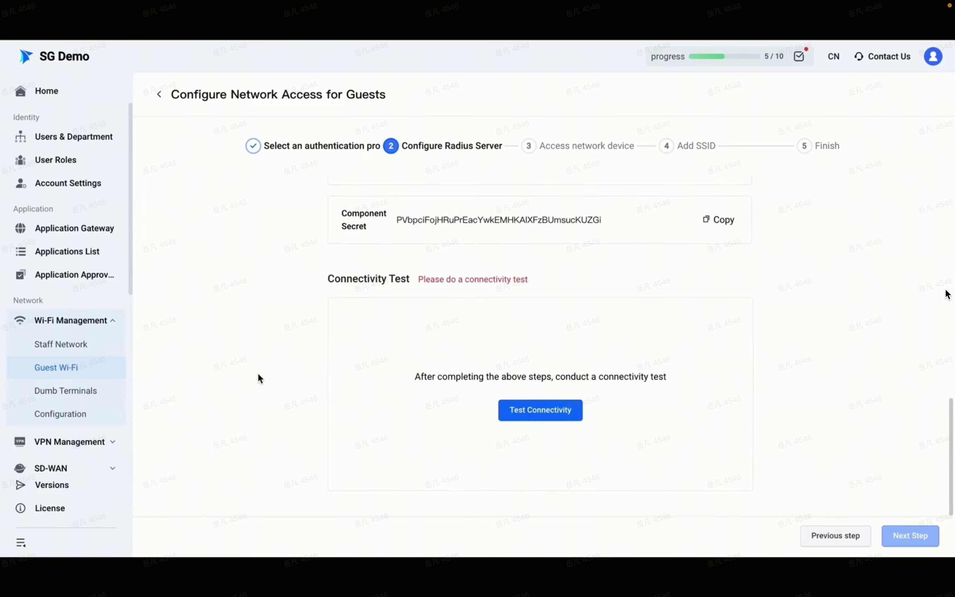
Review the RADIUS server setup for dumb terminals and the Wi-Fi configuration overview.
left_click(106, 393)
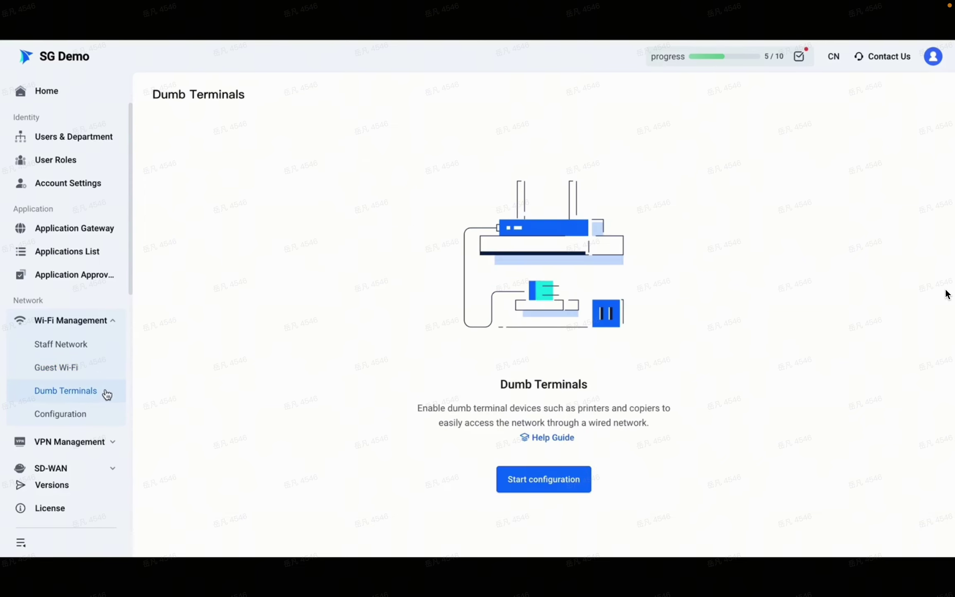
left_click(543, 480)
scroll(290, 379, "down", 10)
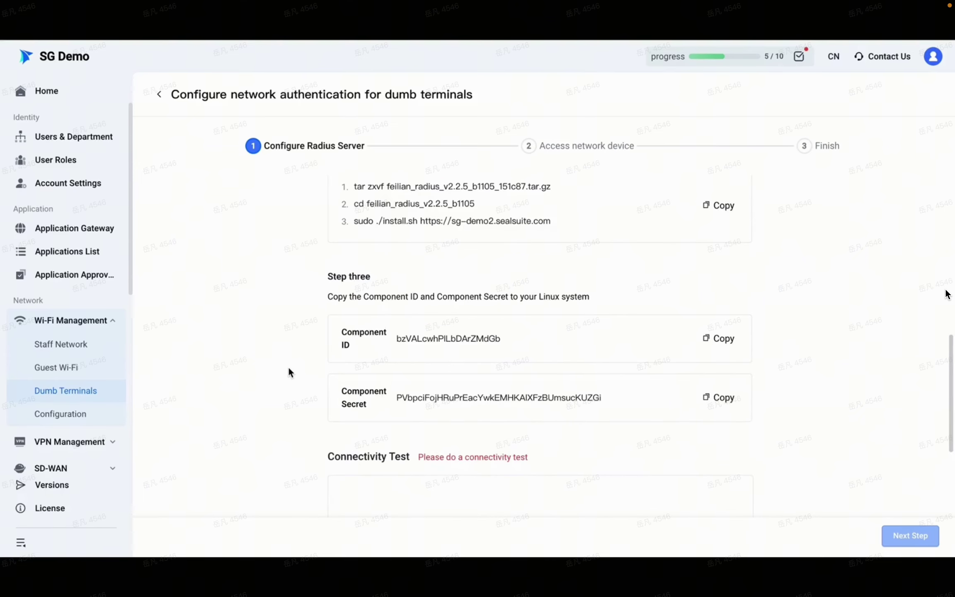
scroll(291, 372, "down", 4)
left_click(95, 414)
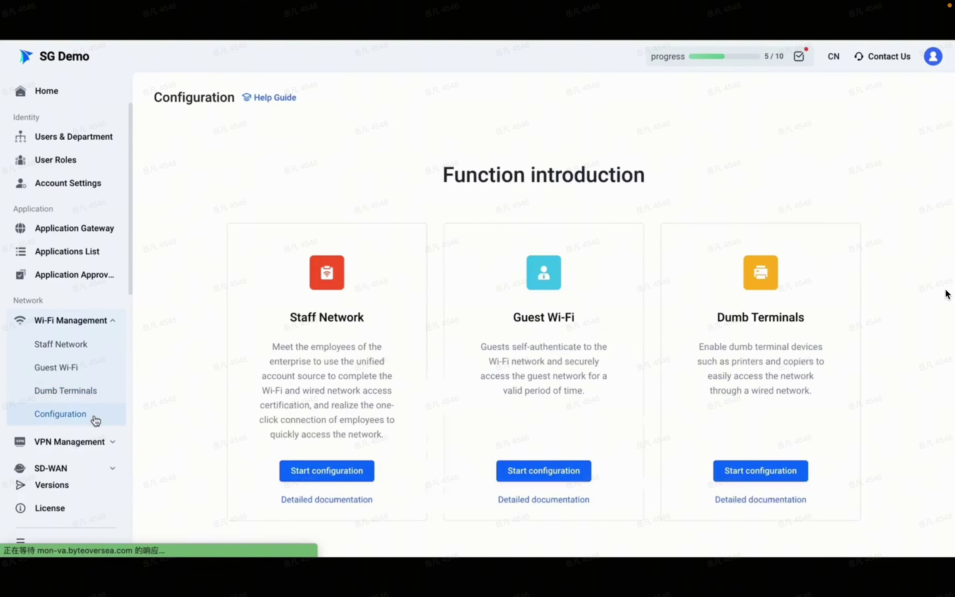
Start a new VPN gateway and enter fan-test as both its English and Chinese names.
left_click(93, 442)
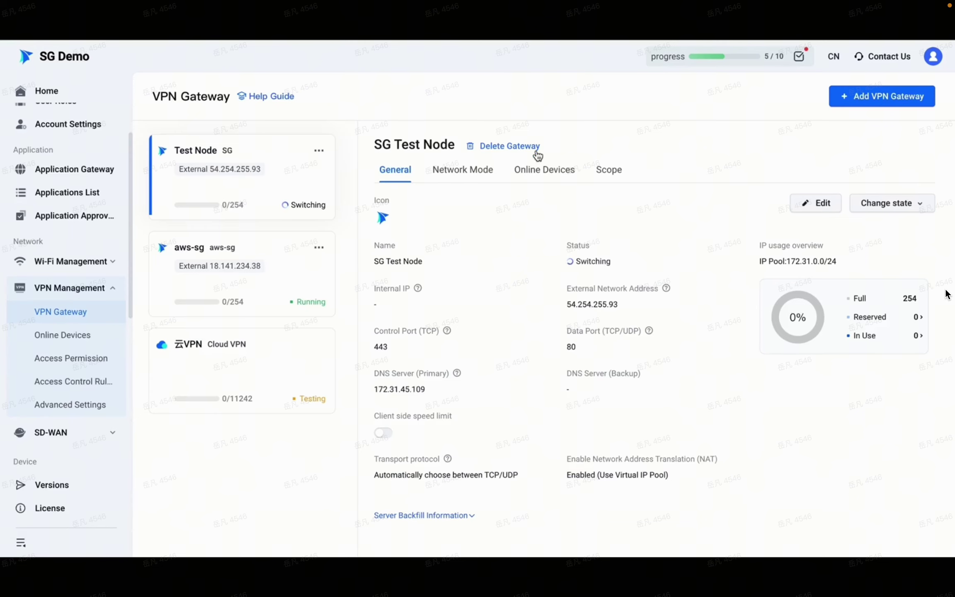
left_click(881, 97)
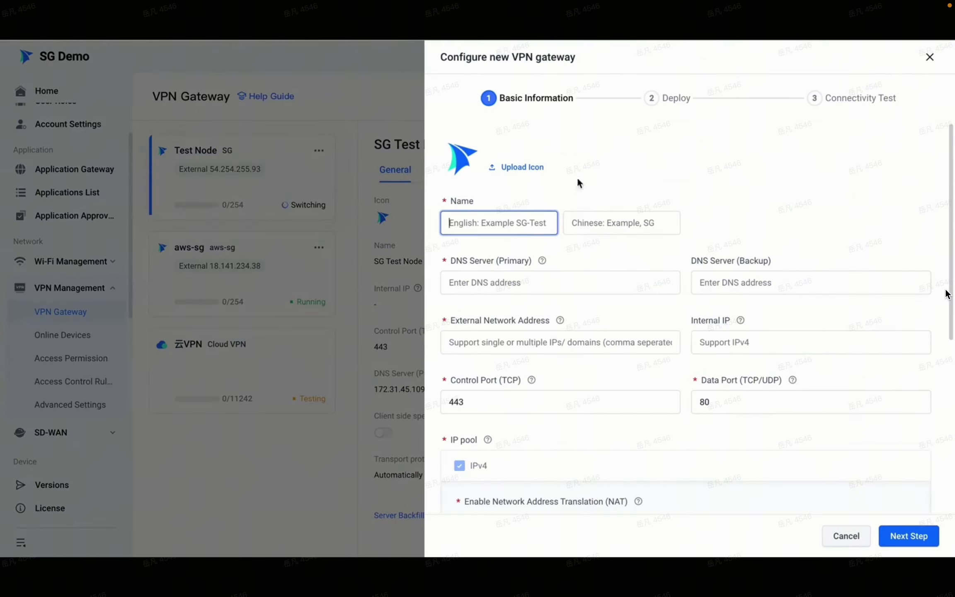
type("fan")
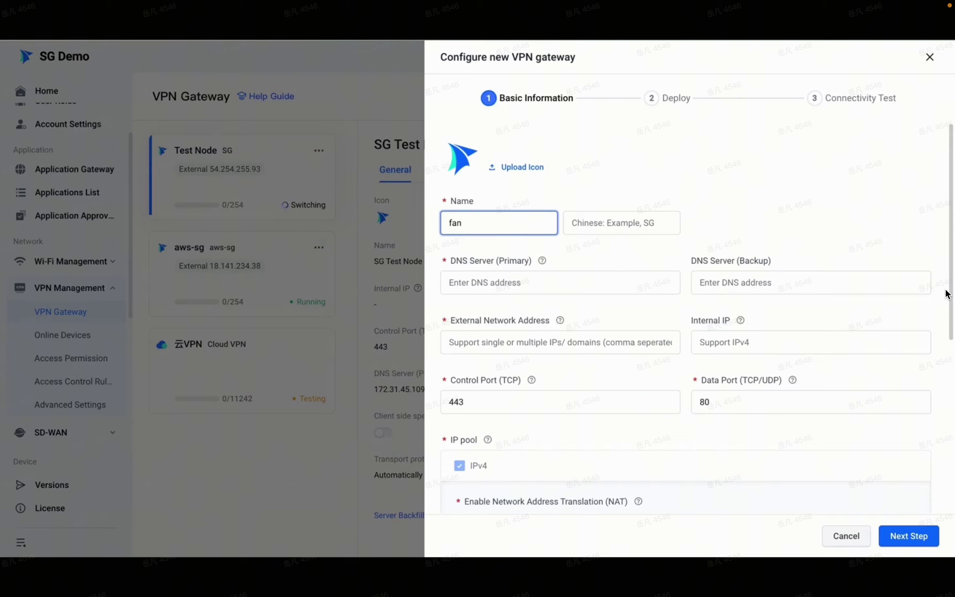
type("-test")
left_click(597, 221)
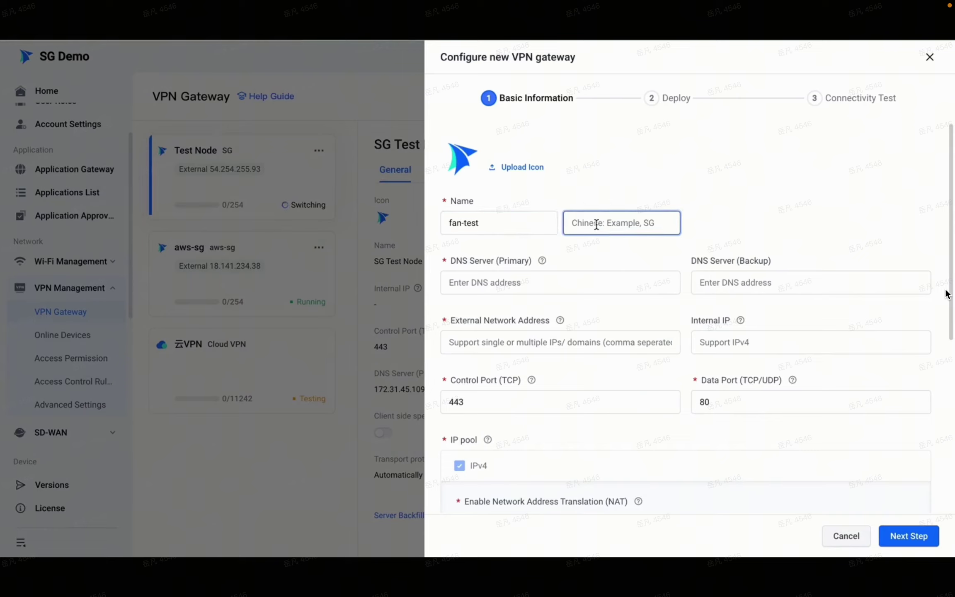
type("fan-test")
Set the gateway's primary DNS server to 127.0.0.0 and its external network address to 128.0.0.0.
left_click(508, 283)
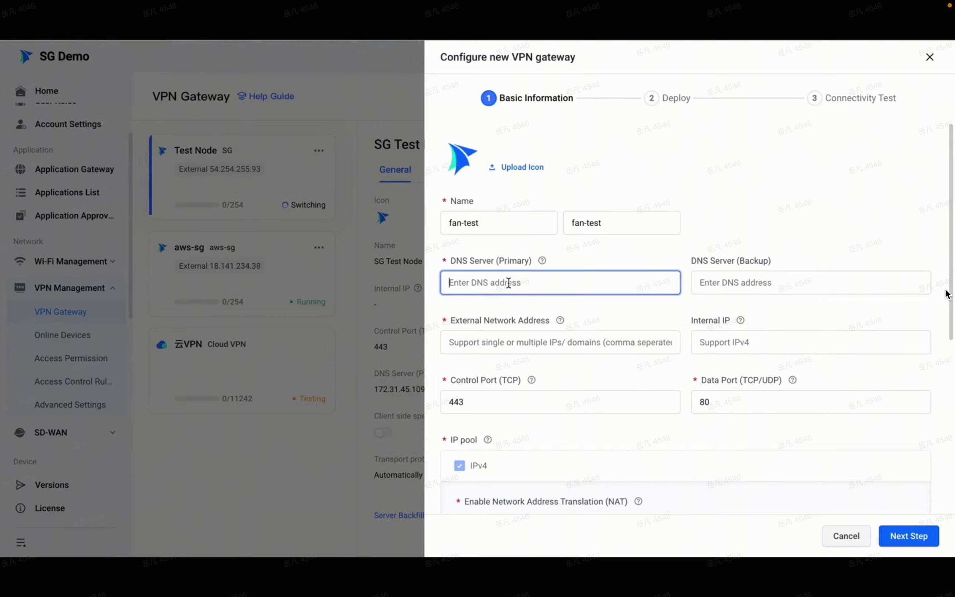
type("127.")
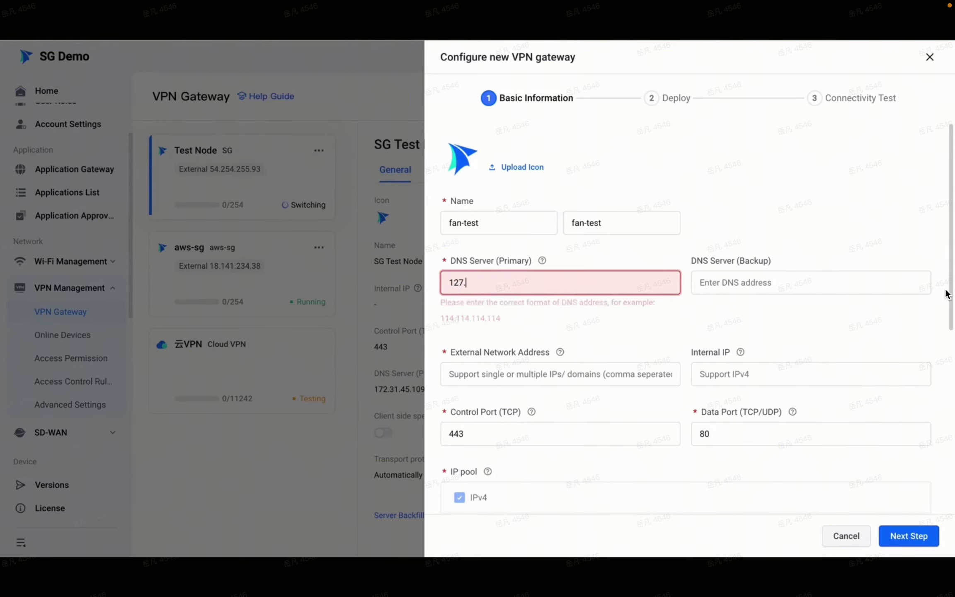
type("0.0.0")
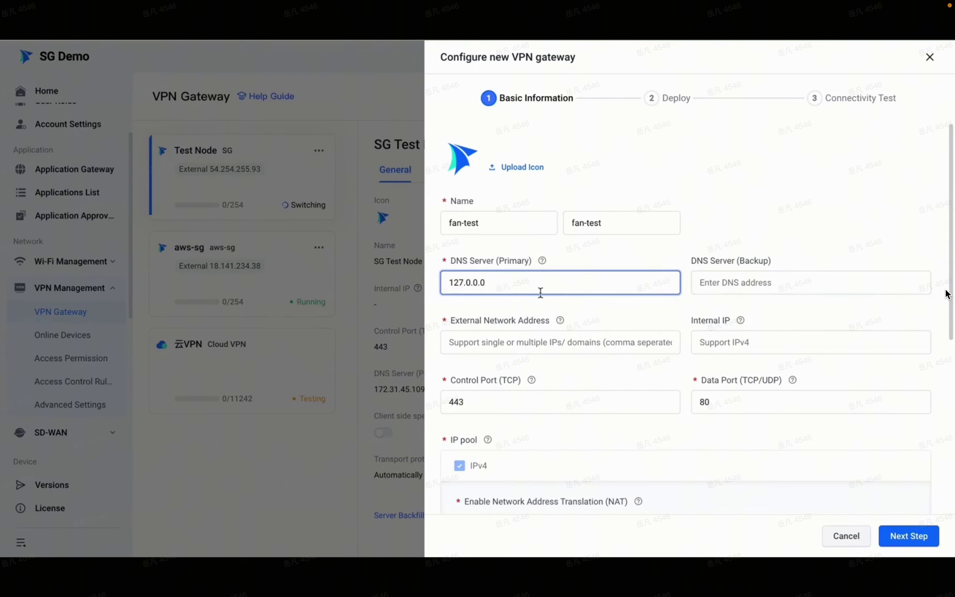
scroll(522, 302, "down", 1)
left_click(508, 312)
type("1")
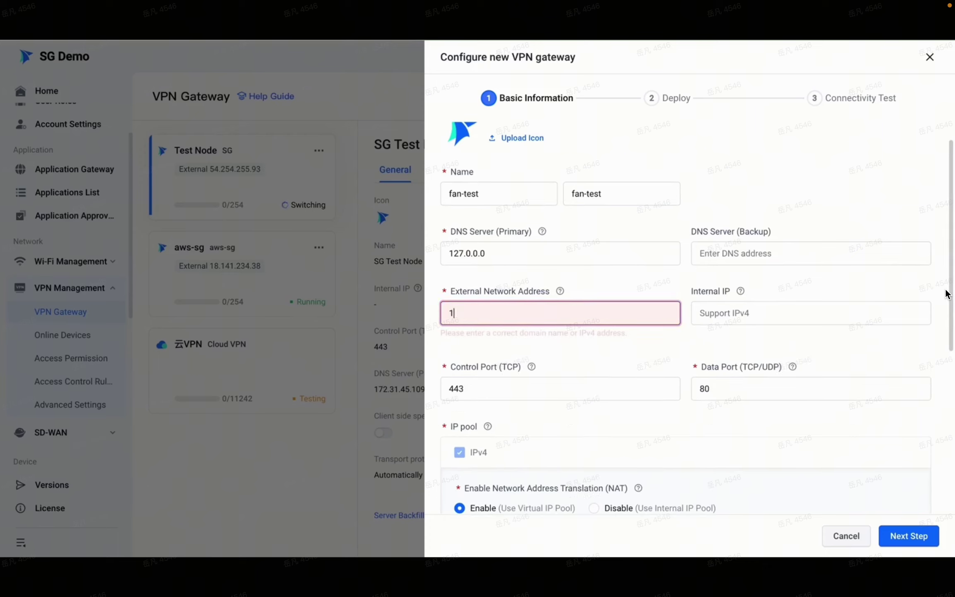
type("28.0.0.0")
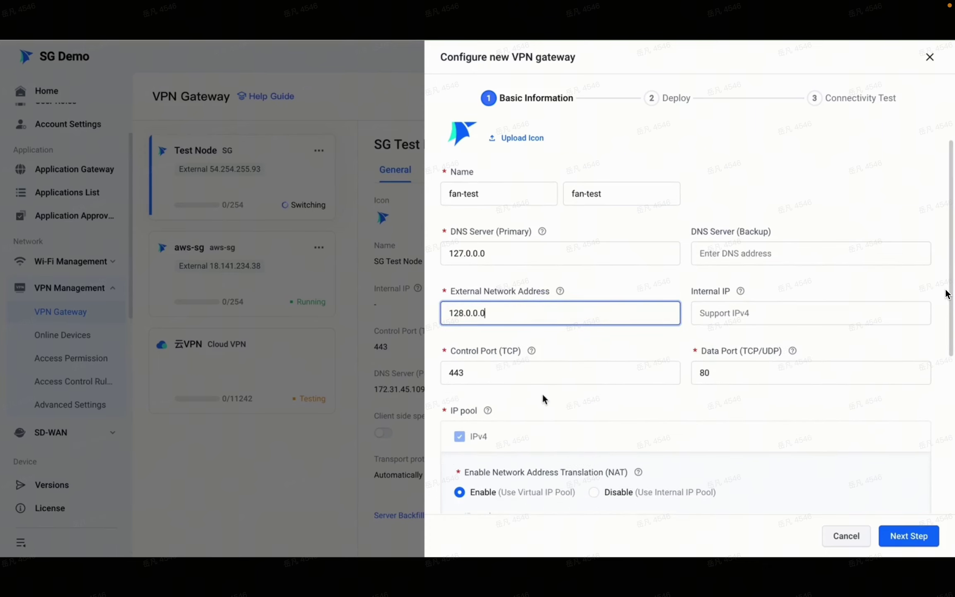
Enter 10.8.8.0/24 as the gateway's IPv4 virtual IP pool.
scroll(580, 332, "down", 2)
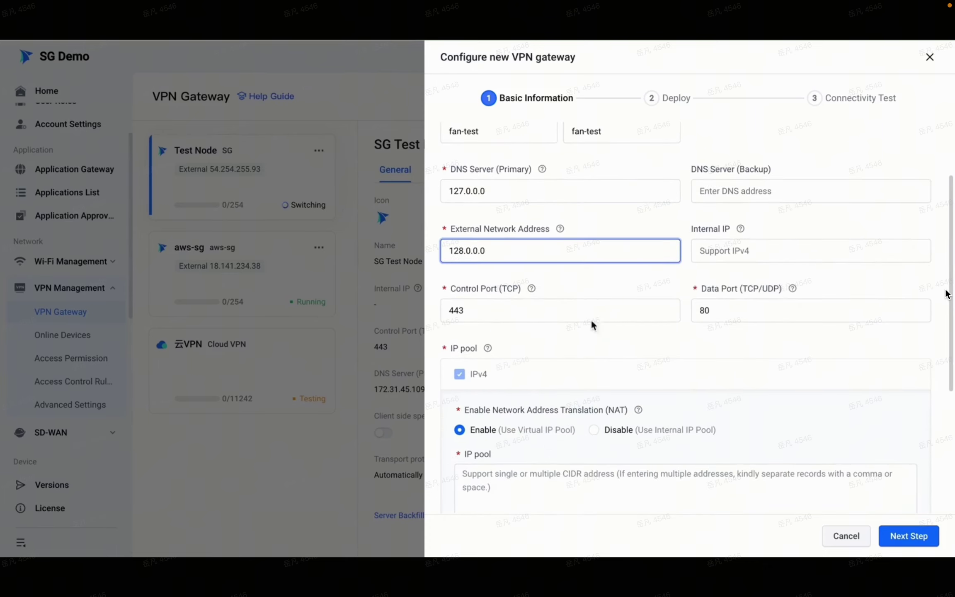
left_click(549, 311)
scroll(546, 317, "down", 2)
scroll(580, 269, "down", 2)
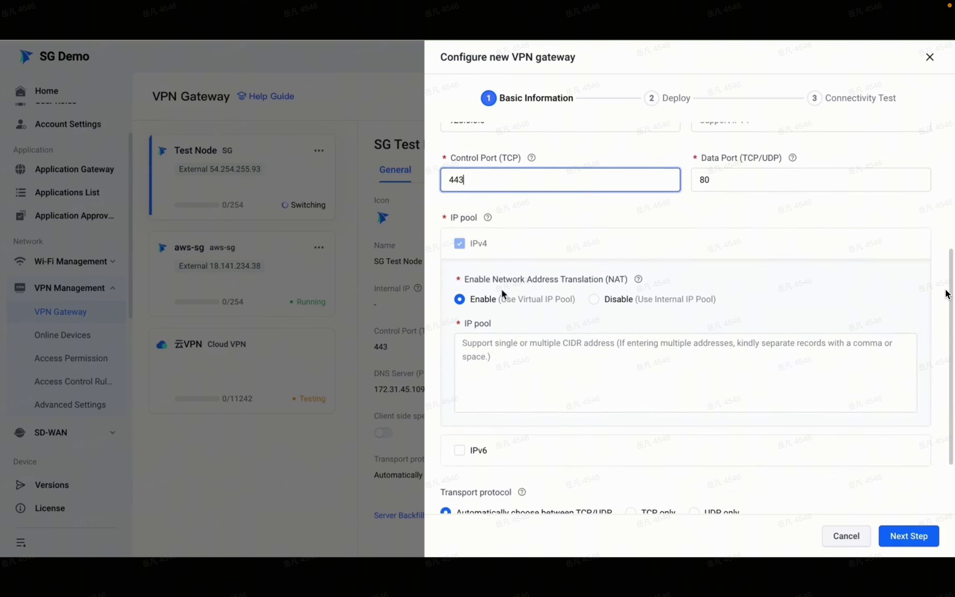
left_click(487, 359)
type("10.8.8.0/24")
scroll(490, 351, "down", 2)
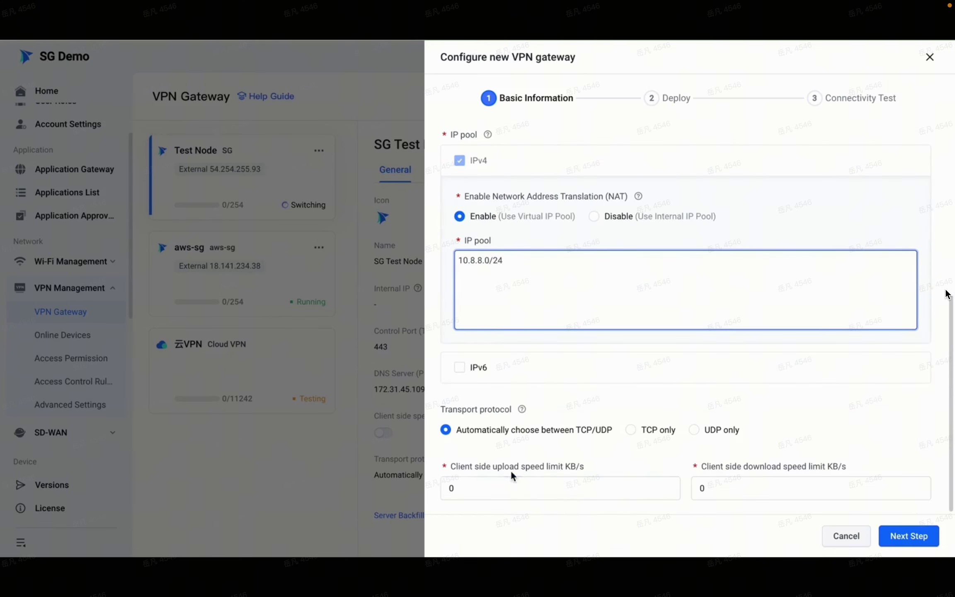
Set the client side upload speed limit to 5 KB/s and continue to the gateway's deployment stage.
left_click(618, 487)
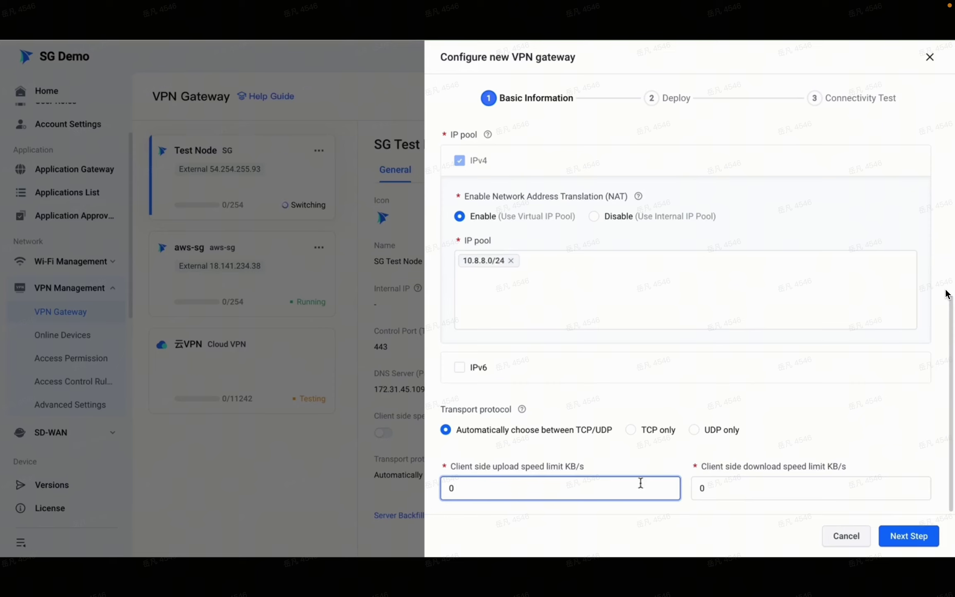
key("BackSpace")
type("5")
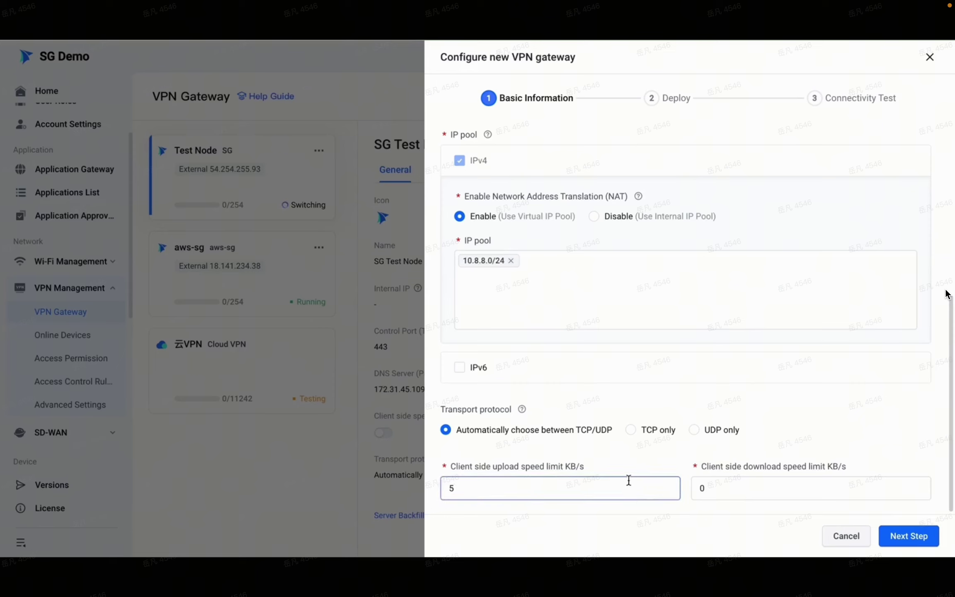
left_click(913, 535)
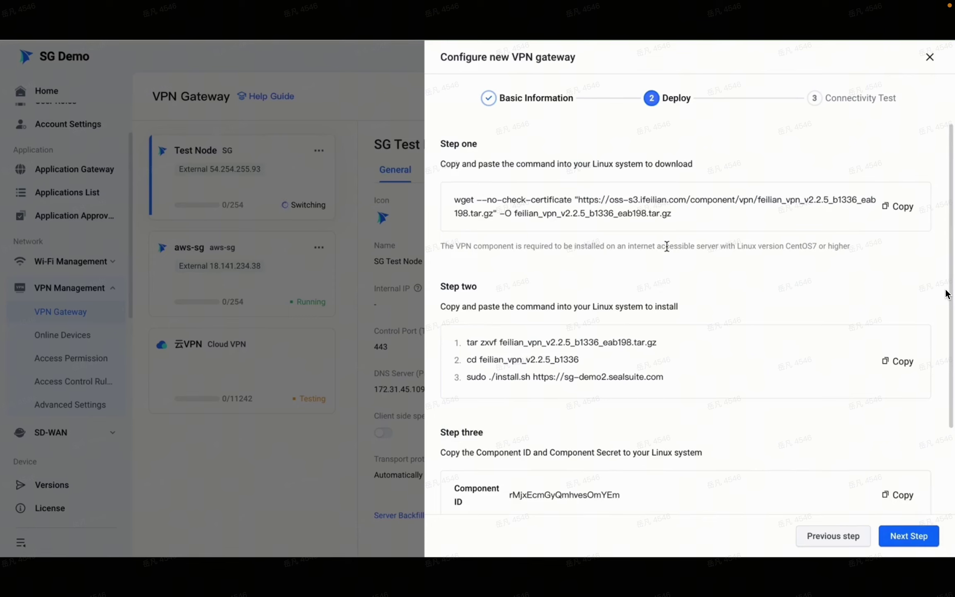
Review the gateway's deployment instructions, then start its connectivity test and leave the setup.
scroll(666, 246, "down", 3)
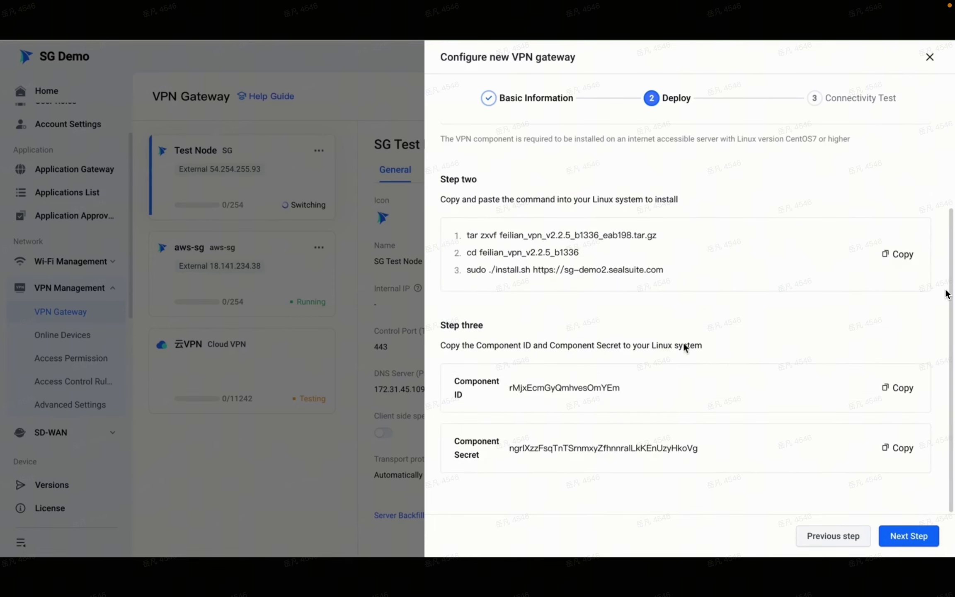
left_click(917, 543)
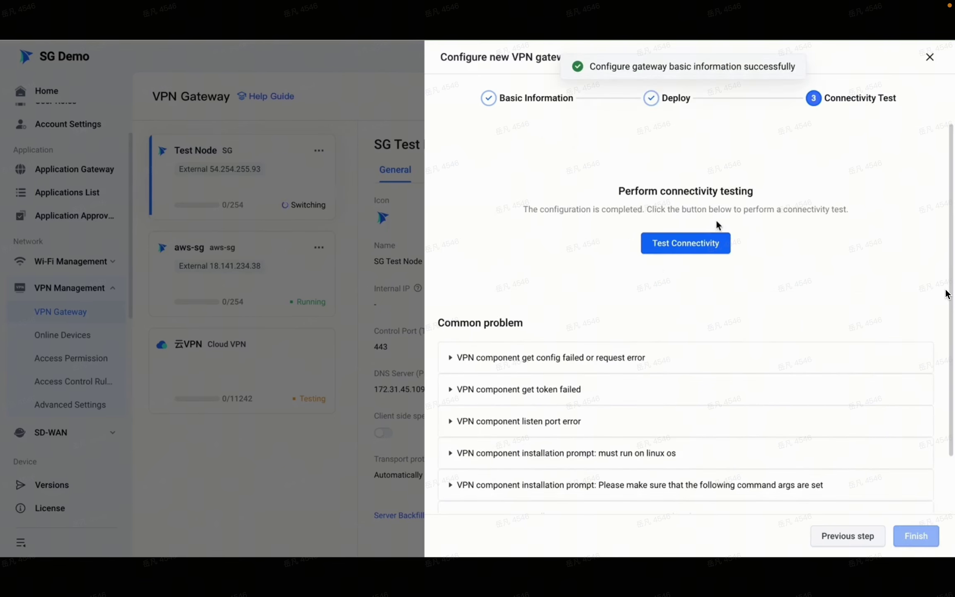
left_click(686, 251)
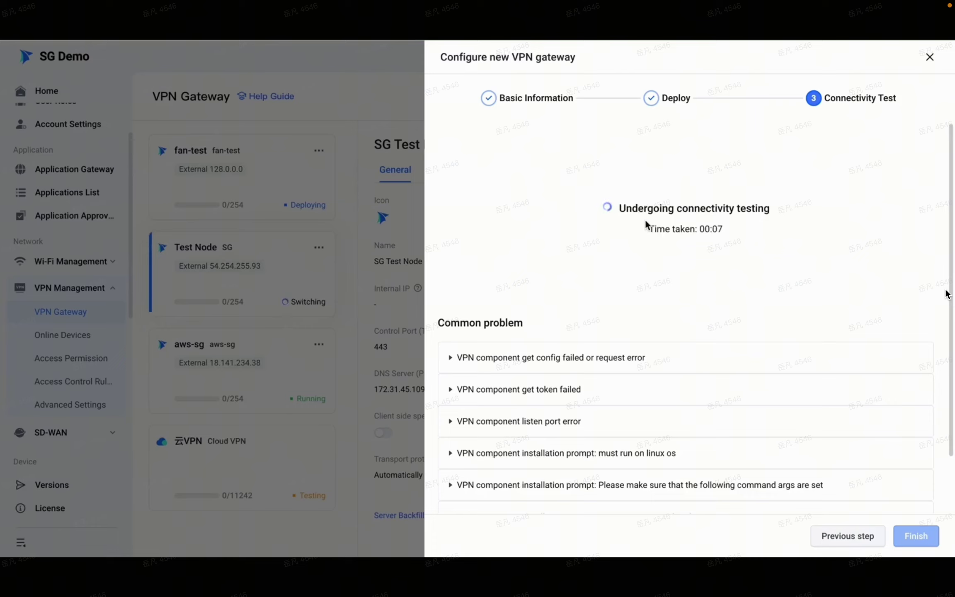
left_click(929, 57)
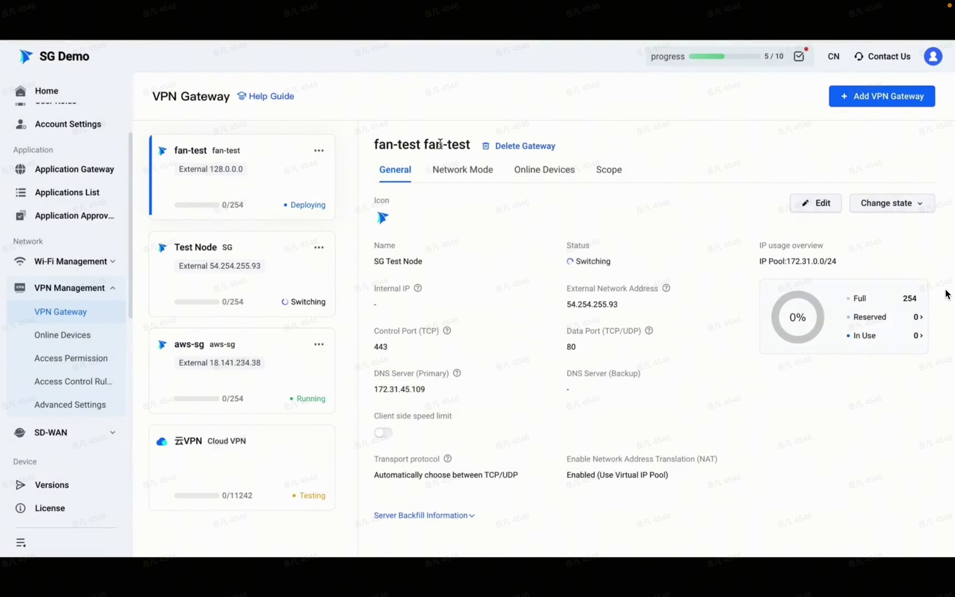
Filter the list of online VPN devices by all gateways.
left_click(90, 335)
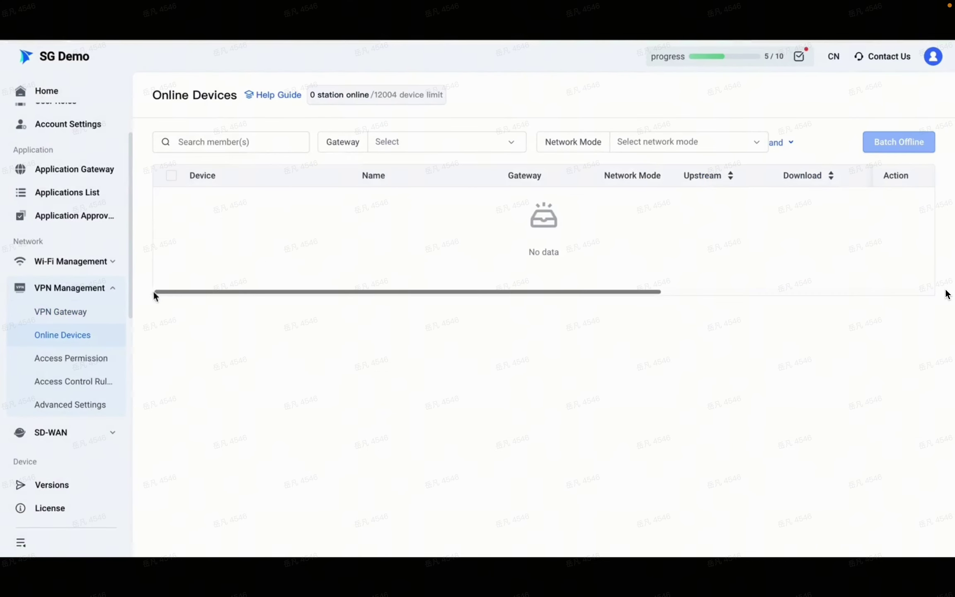
left_click(433, 142)
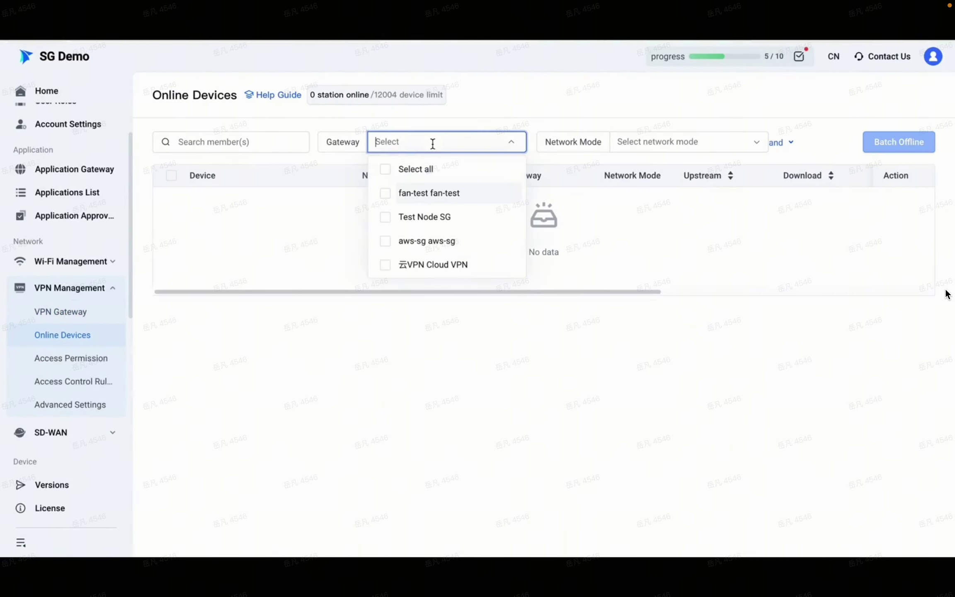
left_click(388, 176)
left_click(654, 167)
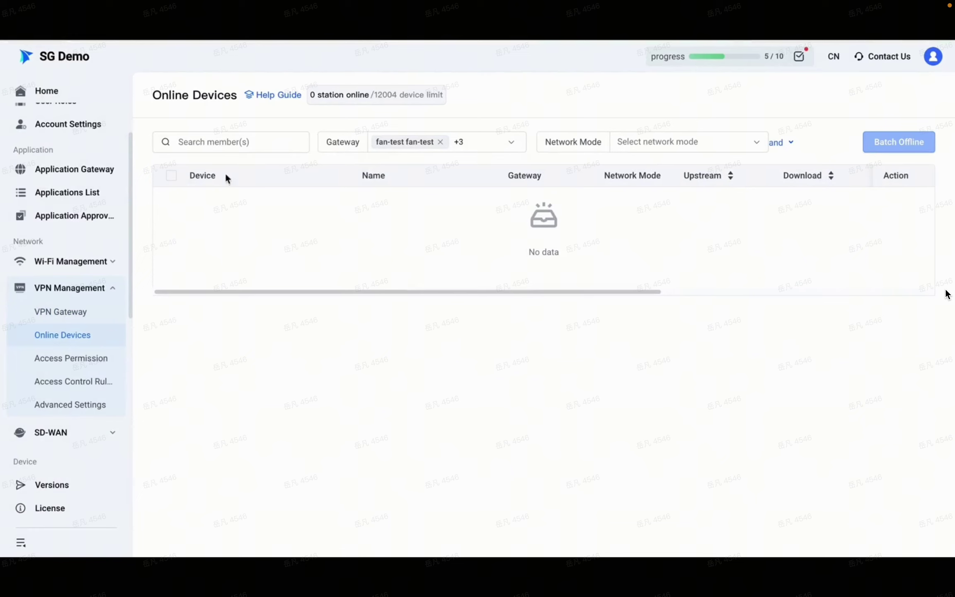
Grant the SG Demo department permanent VPN access and select its entry in the permission list.
left_click(60, 359)
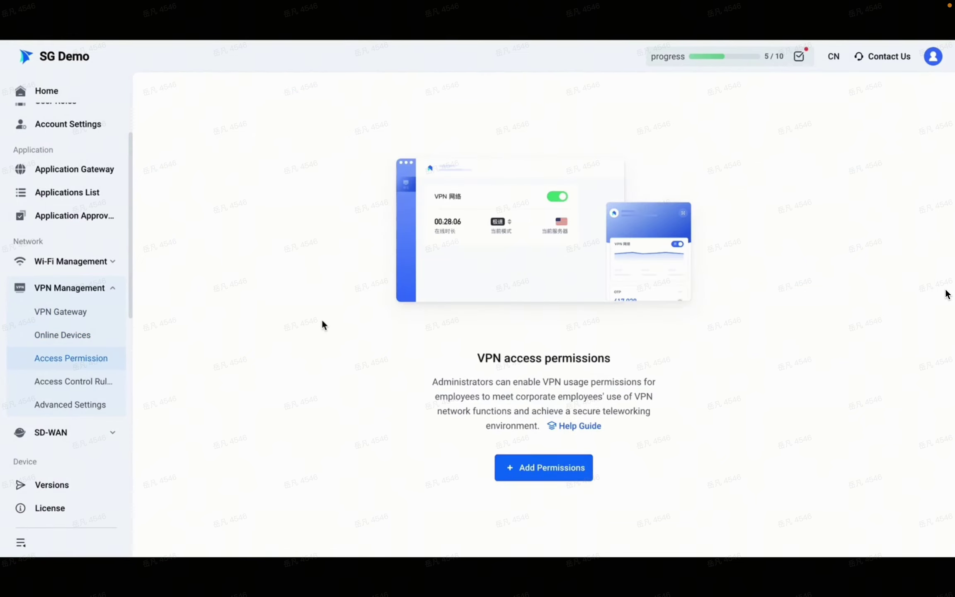
left_click(532, 467)
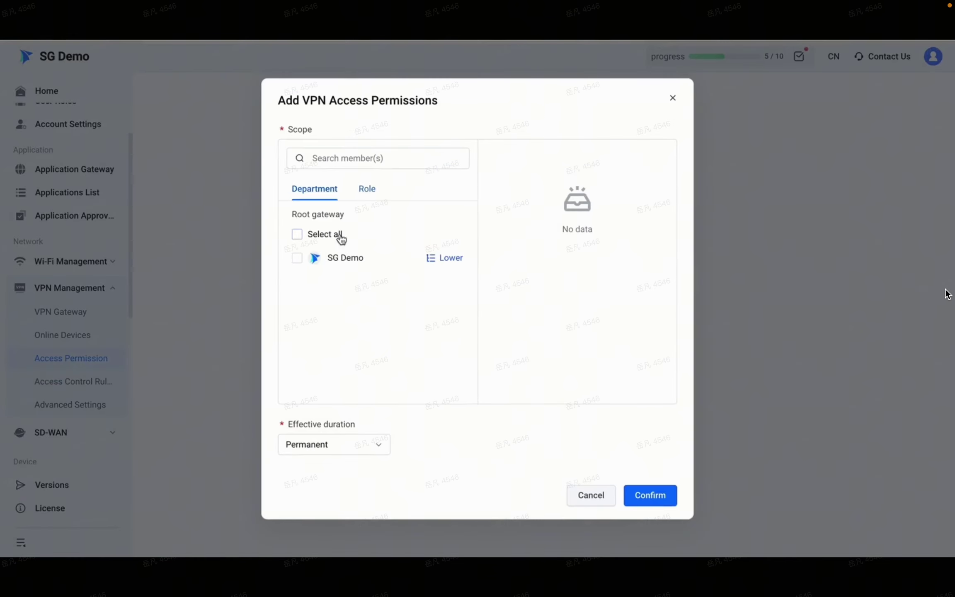
left_click(298, 235)
left_click(645, 495)
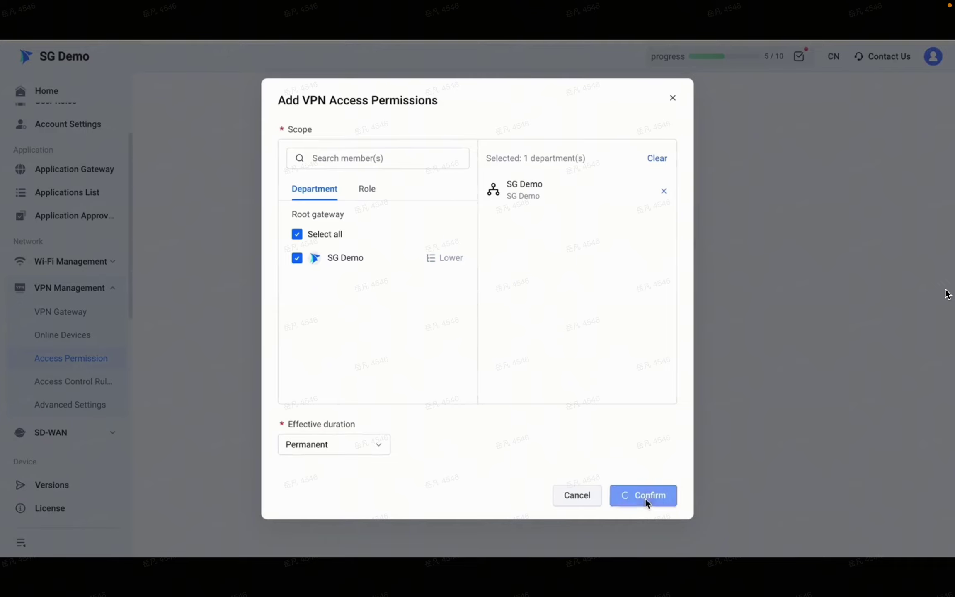
left_click(176, 284)
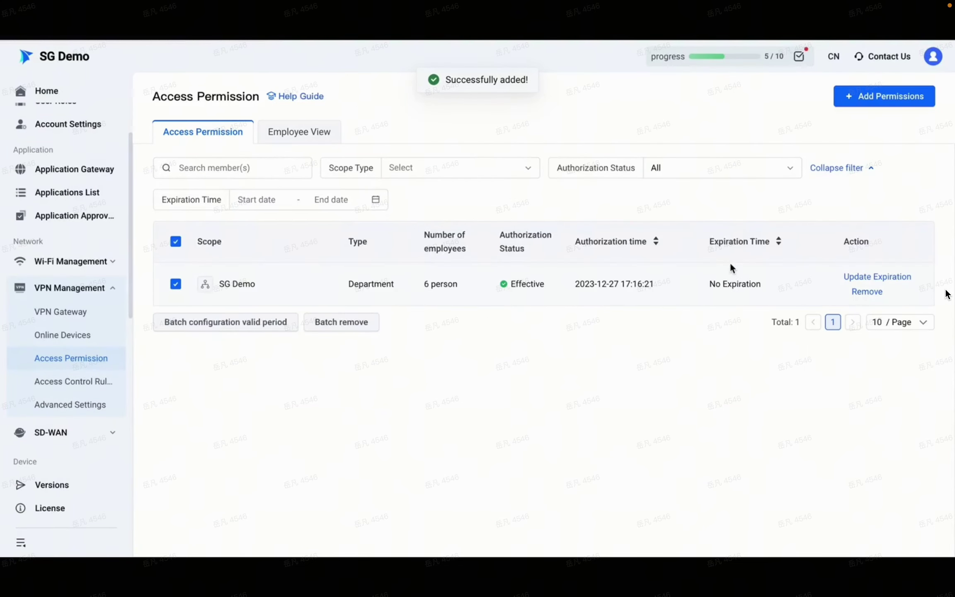
Look through the effective duration options for another VPN access permission without adding one.
left_click(914, 105)
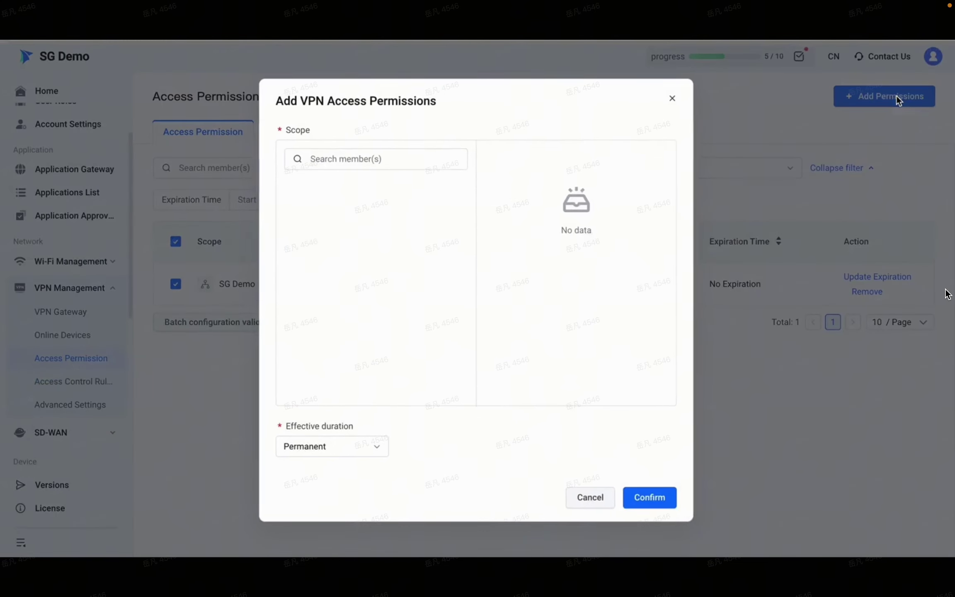
left_click(337, 444)
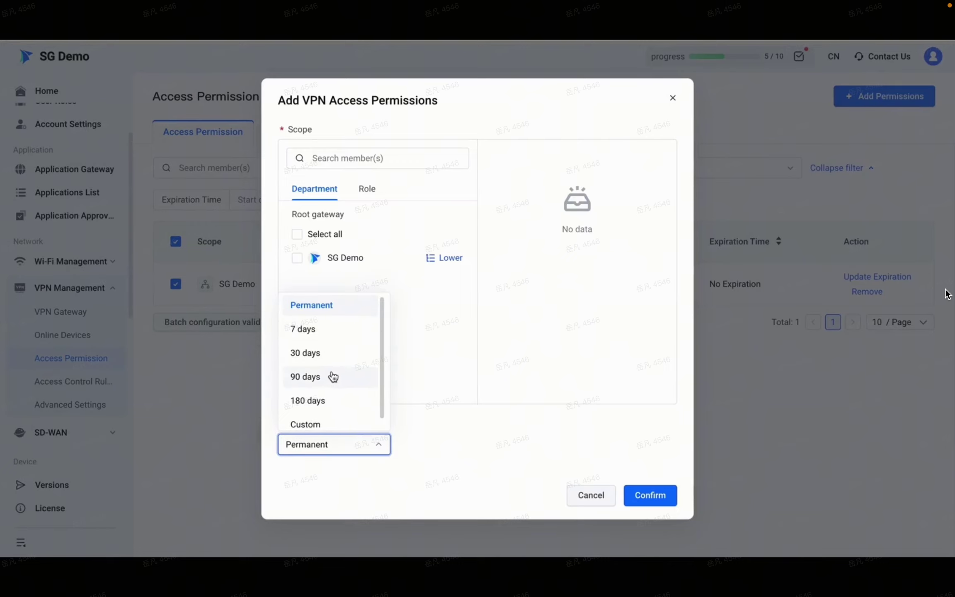
scroll(331, 375, "down", 1)
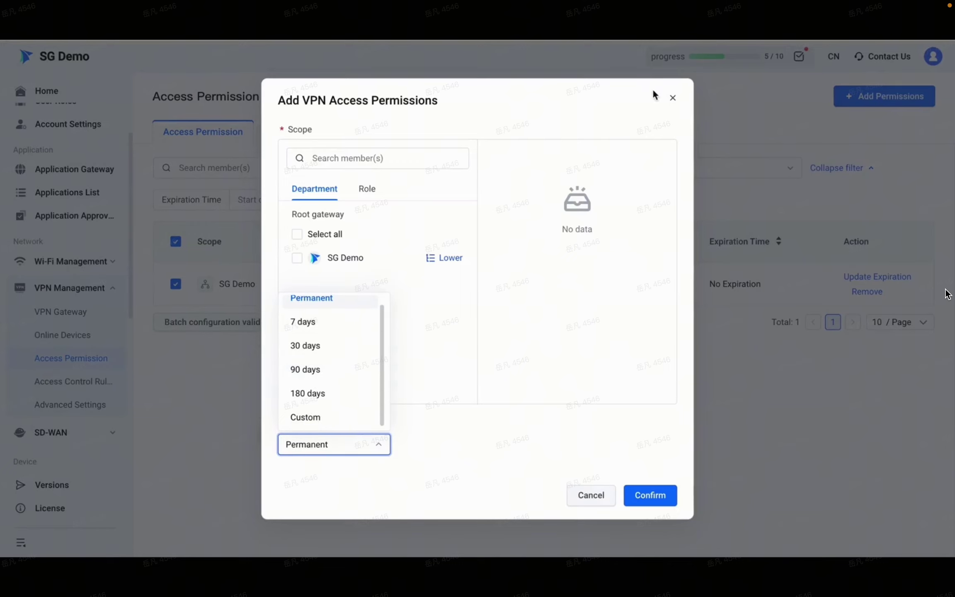
left_click(672, 98)
Review the VPN access control's Default Restricted mode and the form for adding a network resource, saving neither.
left_click(81, 379)
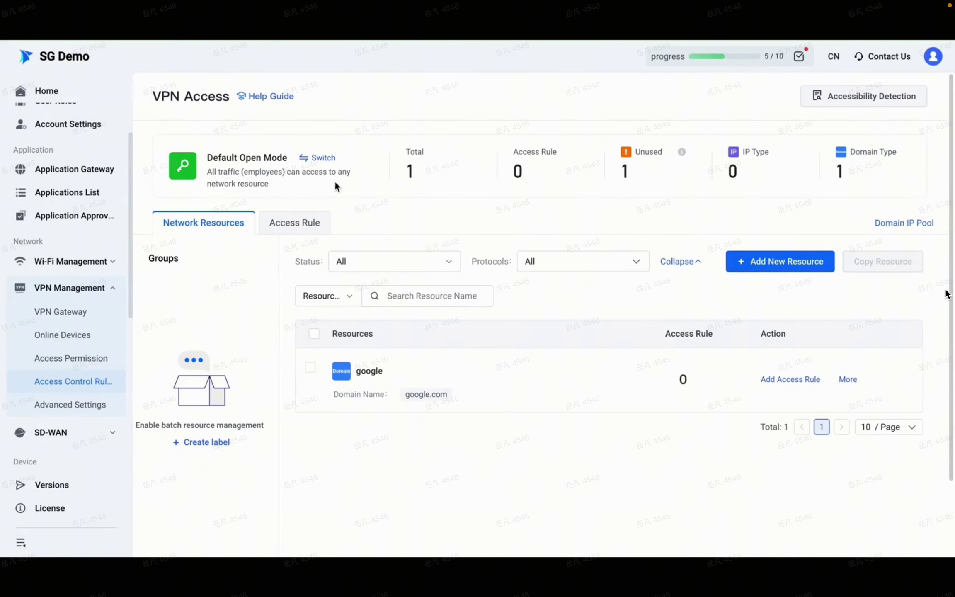
left_click(324, 160)
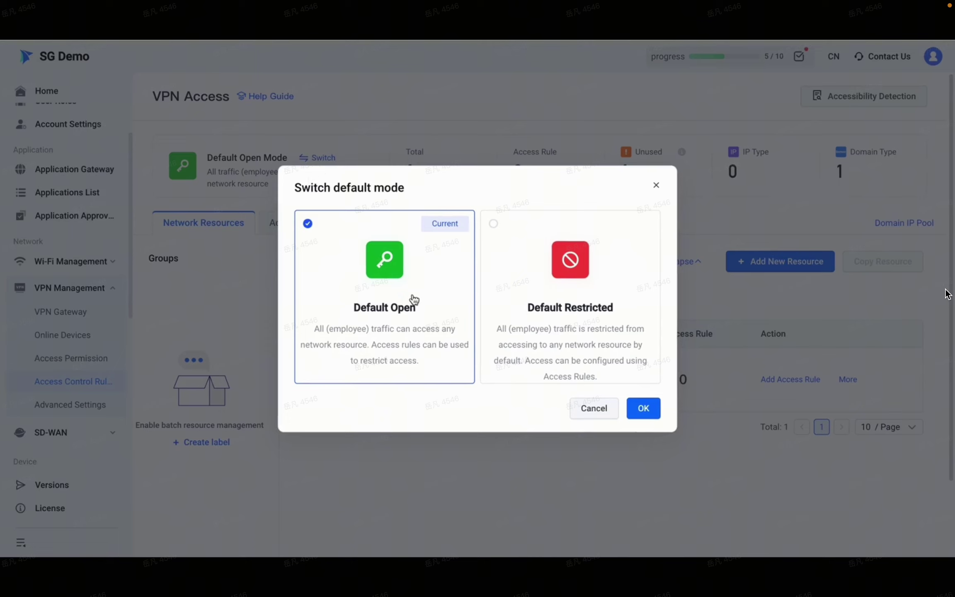
left_click(537, 249)
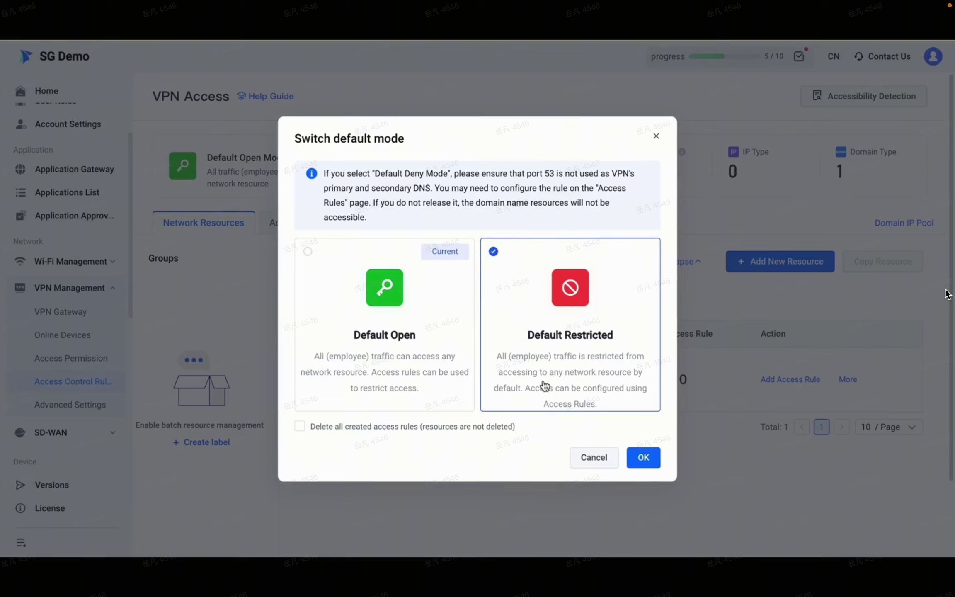
left_click(656, 136)
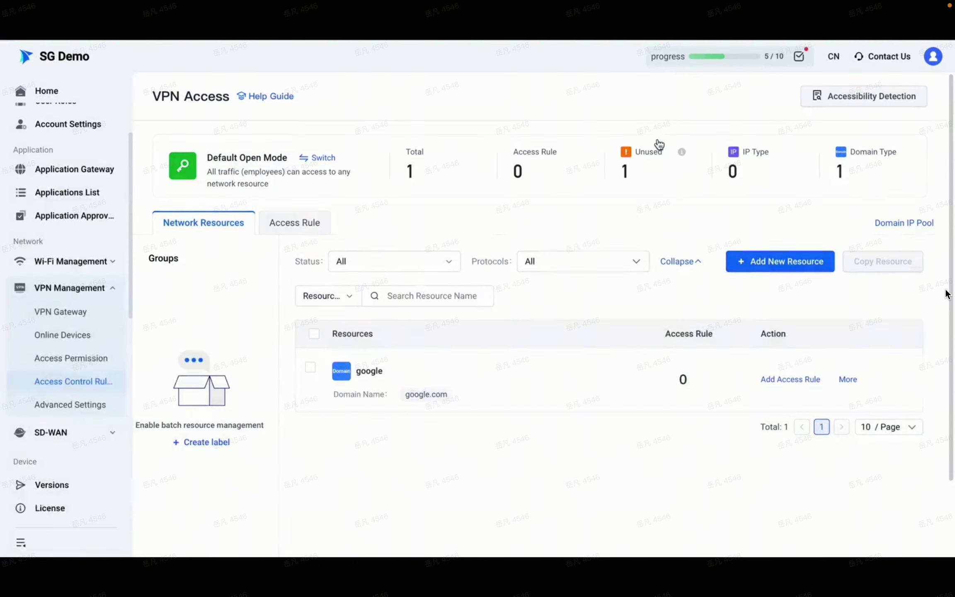
left_click(747, 261)
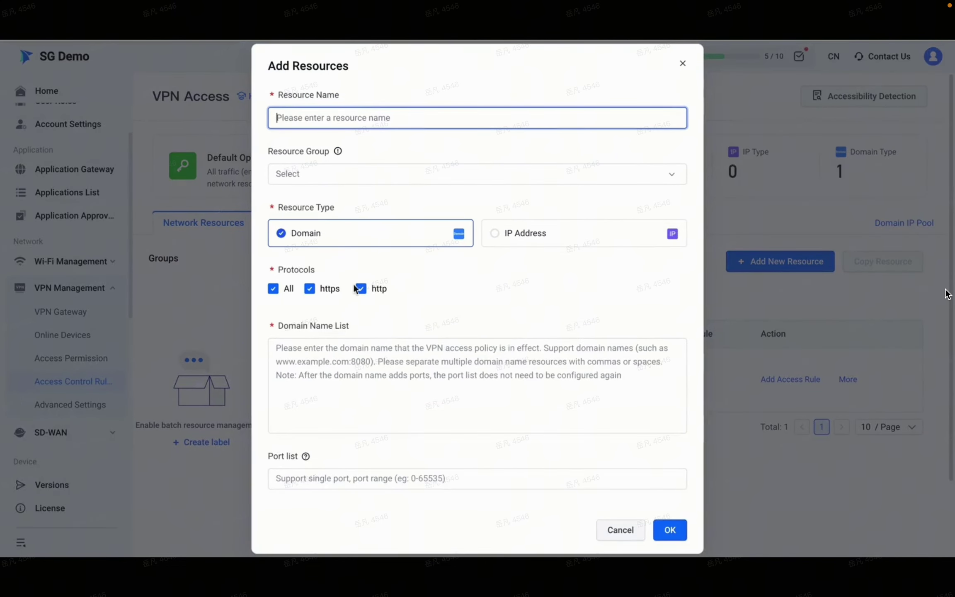
left_click(683, 63)
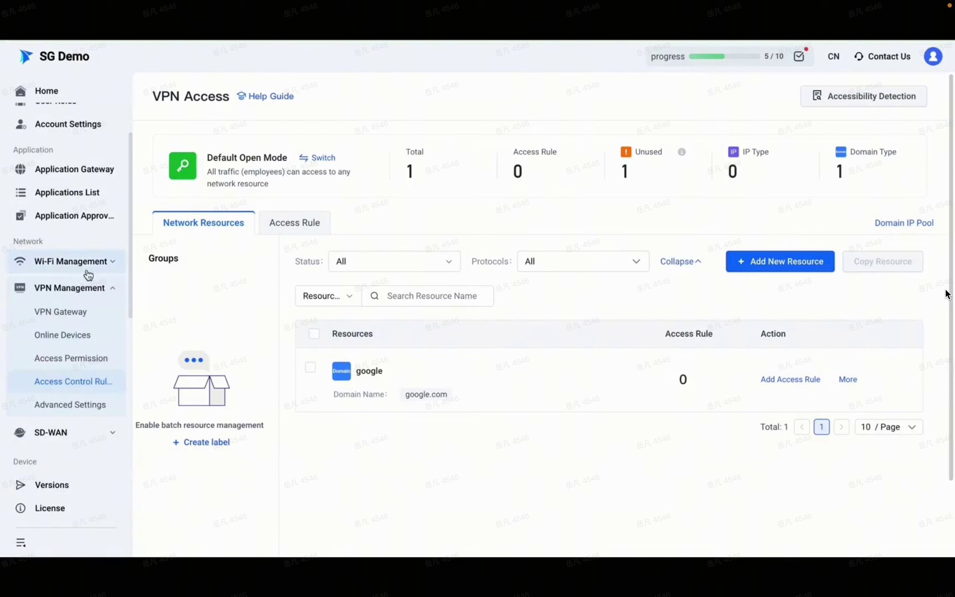
Open the SD-WAN form for adding a software branch gateway and look through the branch gateway types.
left_click(54, 432)
scroll(79, 430, "down", 1)
left_click(83, 406)
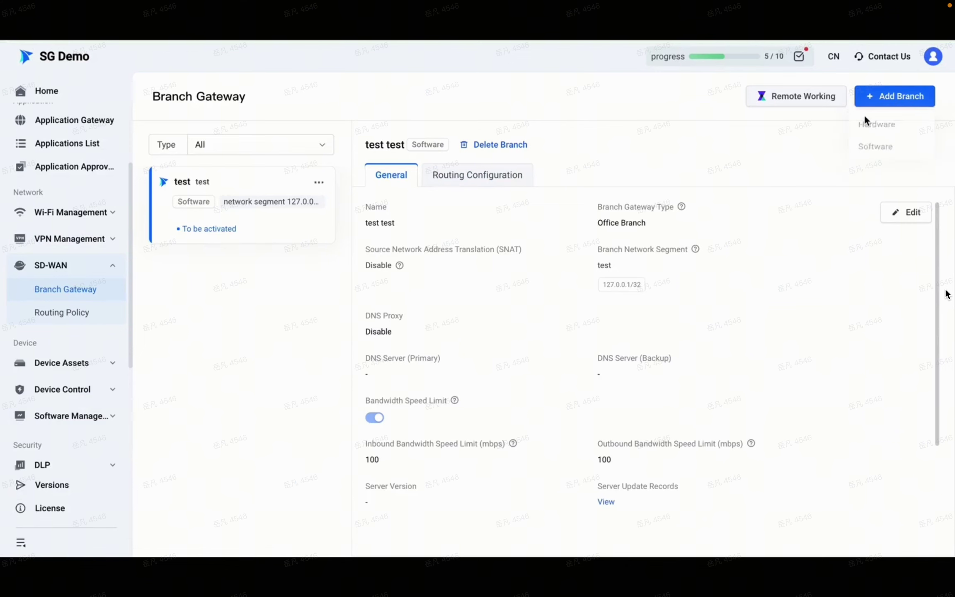
mouse_move(899, 98)
left_click(877, 148)
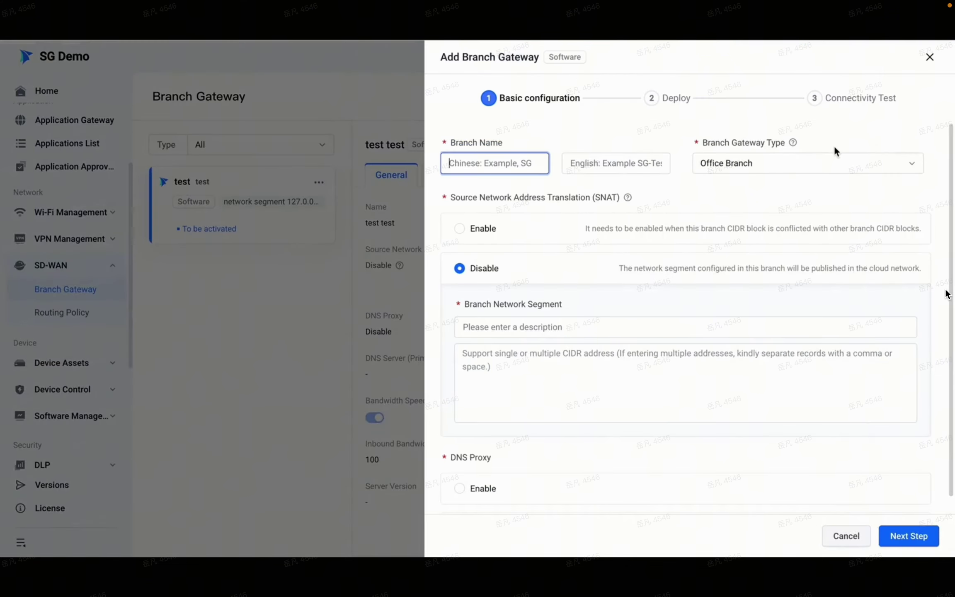
left_click(768, 163)
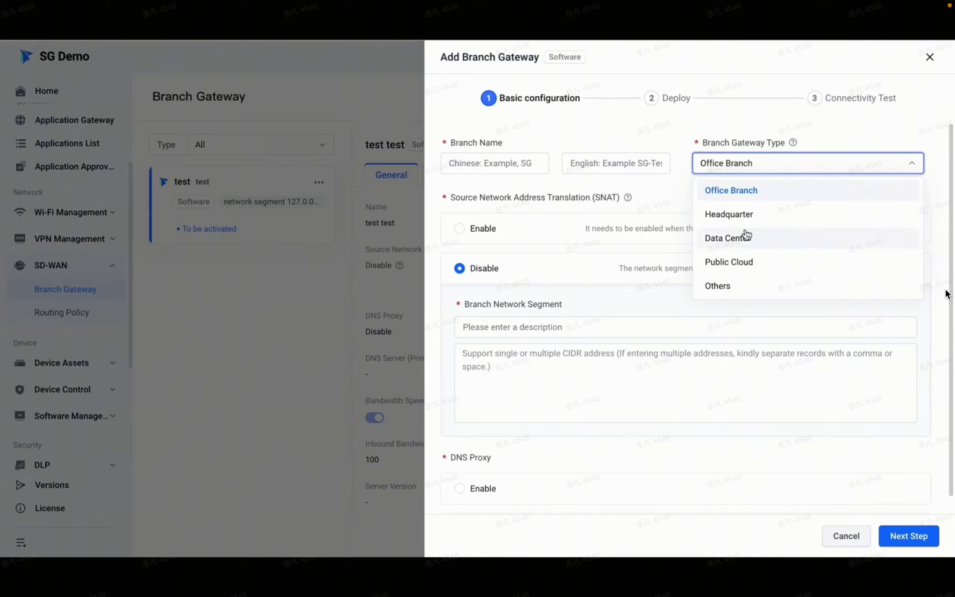
left_click(742, 128)
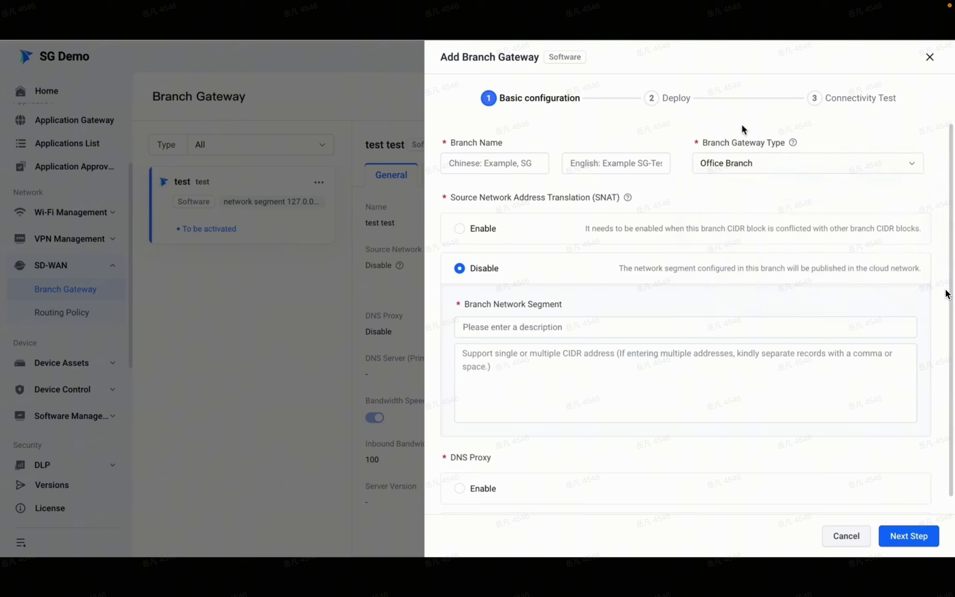
scroll(663, 313, "down", 1)
scroll(663, 313, "up", 1)
Enter fan as both the Chinese and the English name of the new branch gateway.
left_click(497, 165)
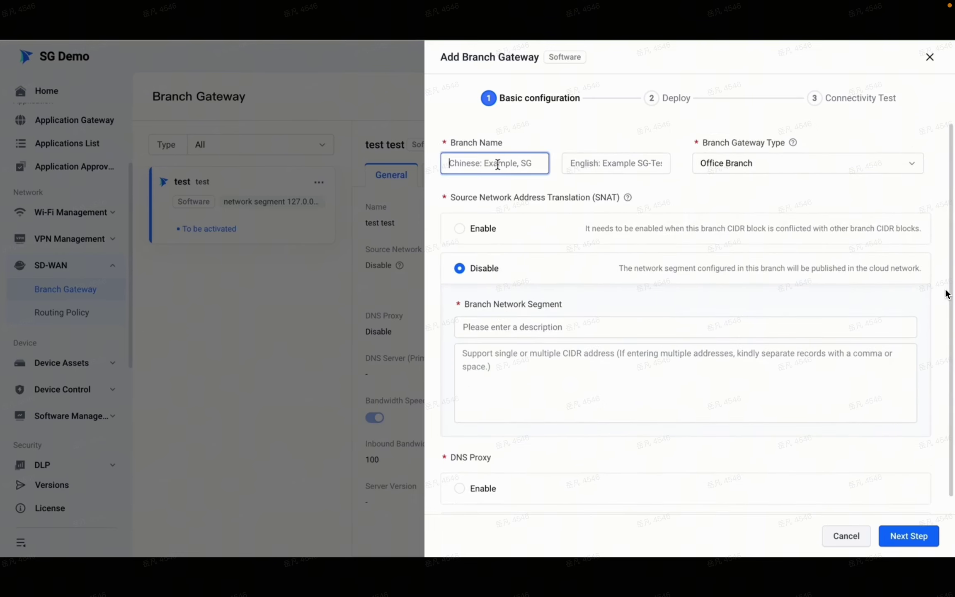
type("fan")
left_click(590, 163)
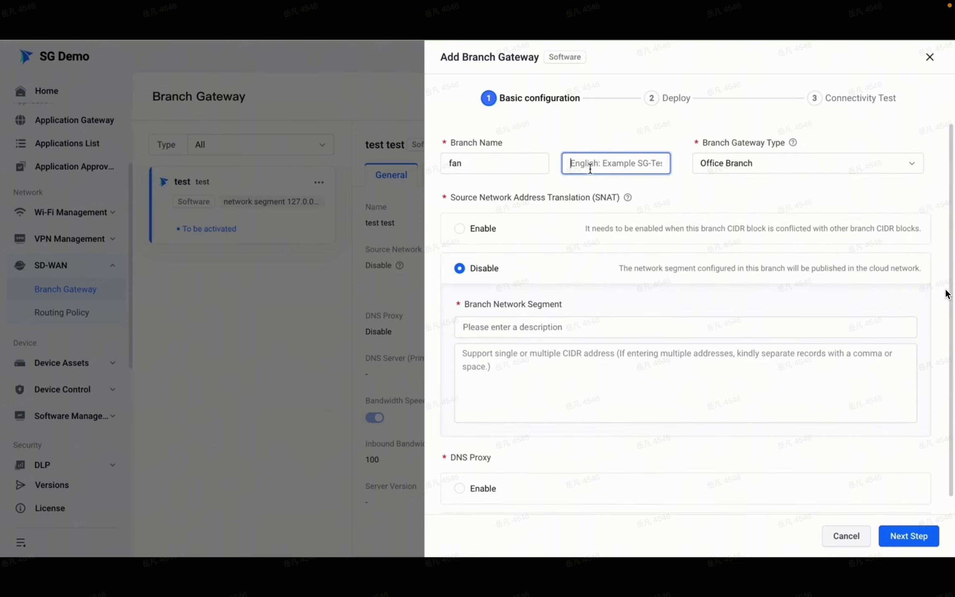
type("fan")
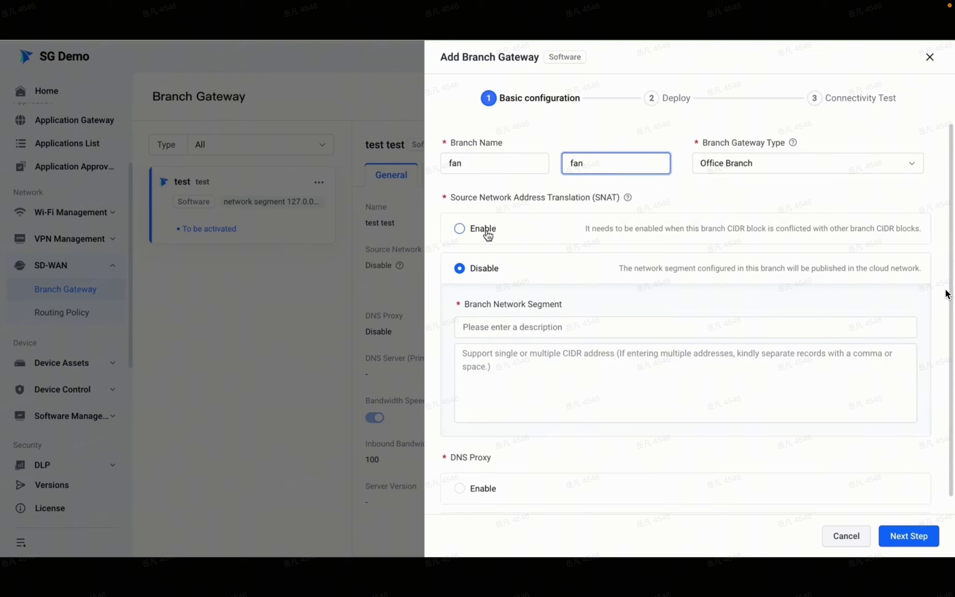
Try a branch network segment described as sg branch with CIDR address 127.0.0.0, and discard the branch gateway form.
scroll(491, 249, "down", 1)
left_click(495, 286)
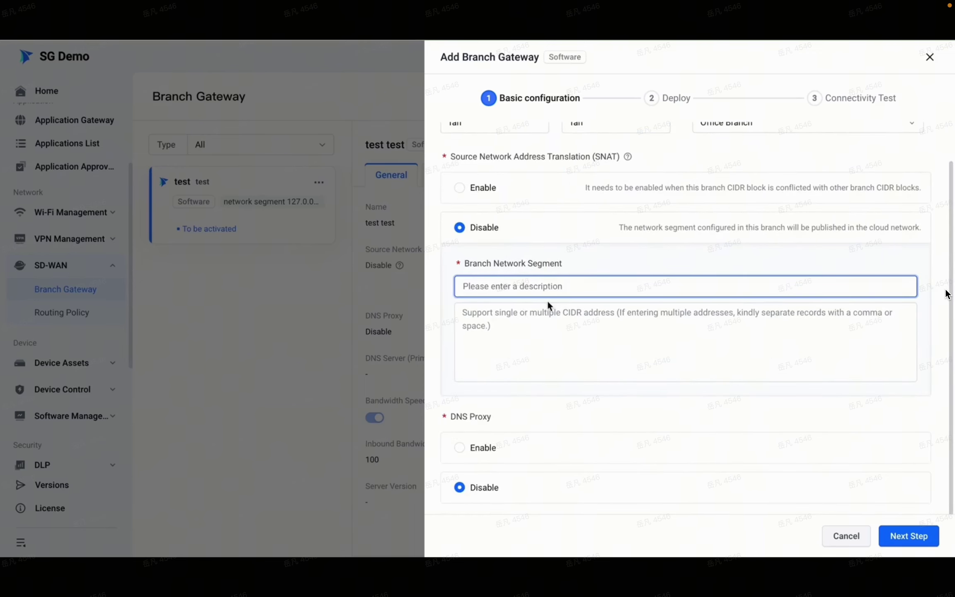
type("sg branch")
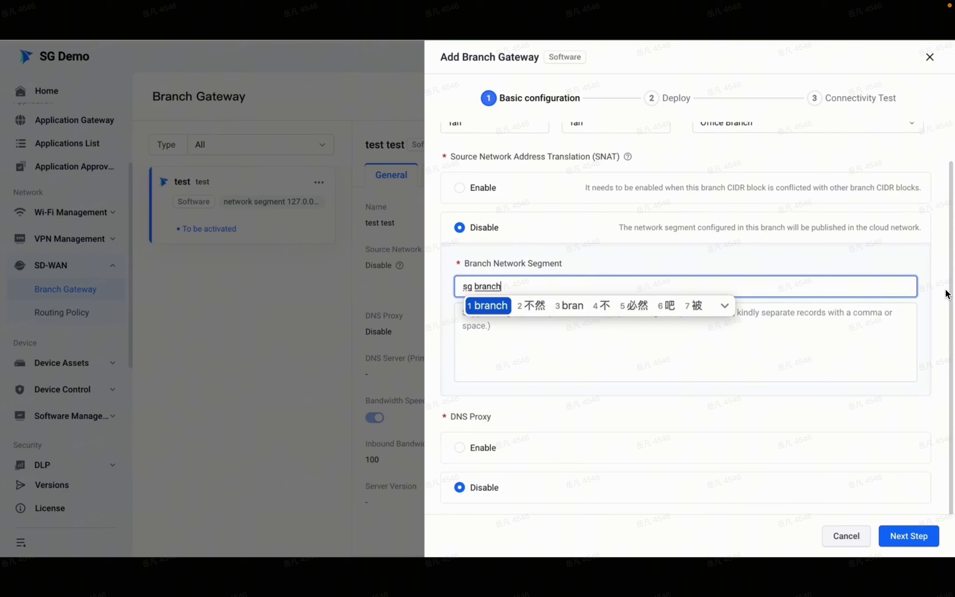
key("Return")
left_click(895, 534)
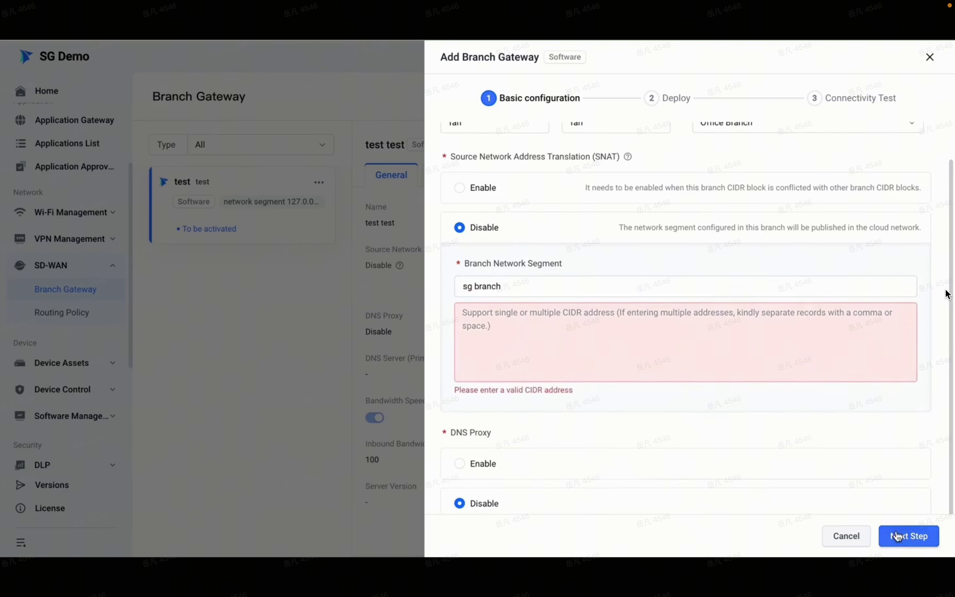
left_click(533, 322)
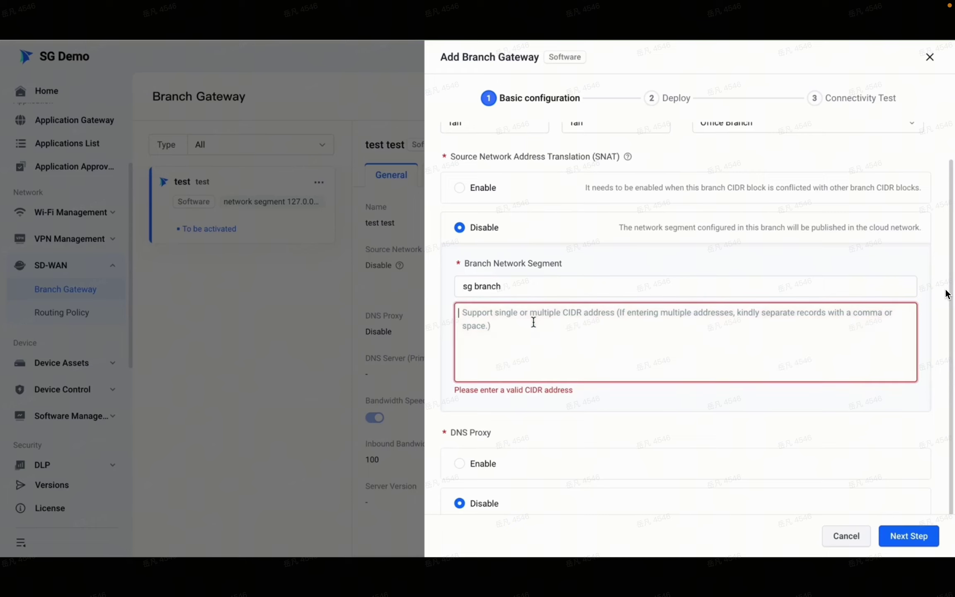
type("127.0.0.0")
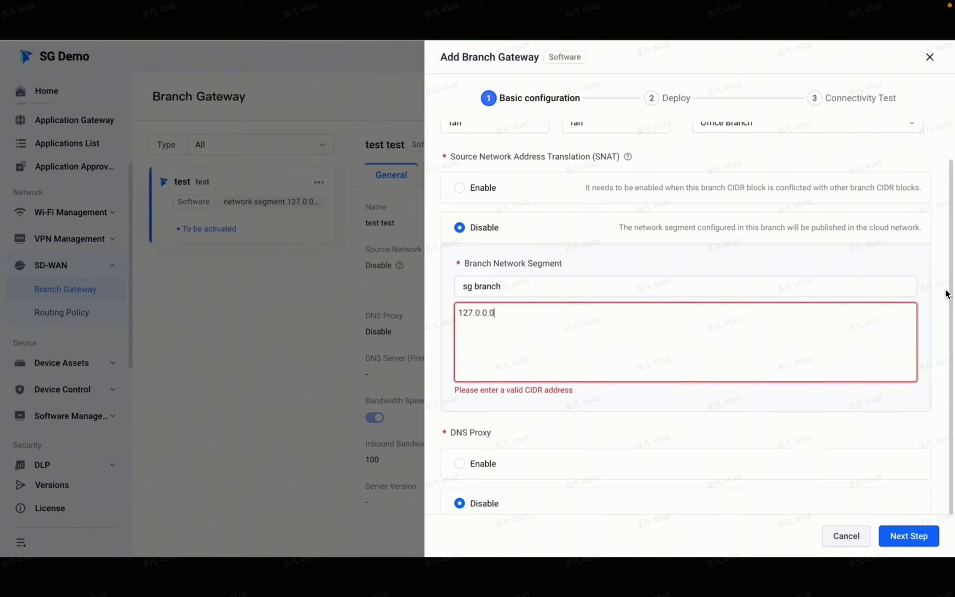
left_click(684, 420)
left_click(640, 306)
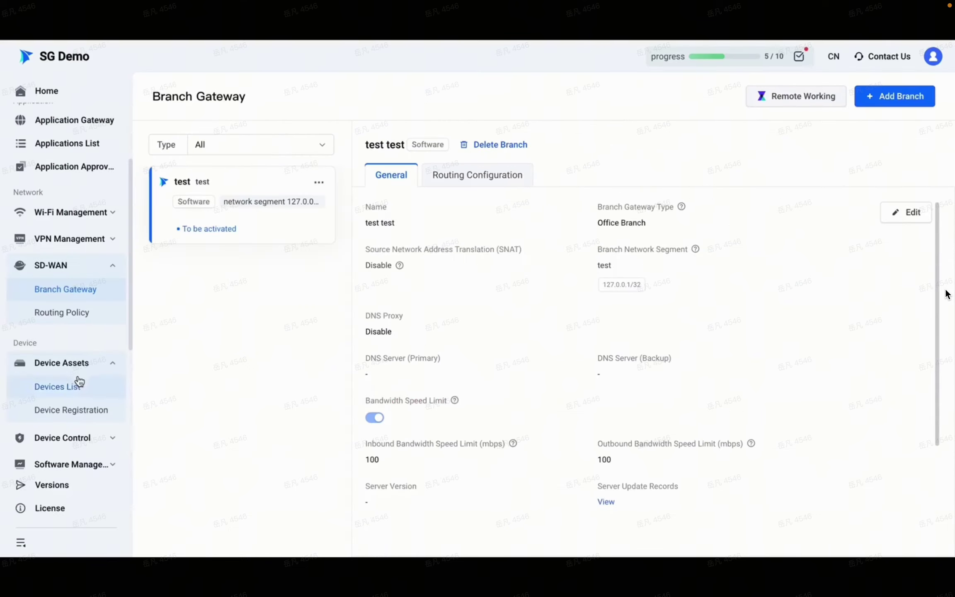
Examine the device list's filter options for disk usage and MDM control file installation, and its search criteria.
left_click(79, 385)
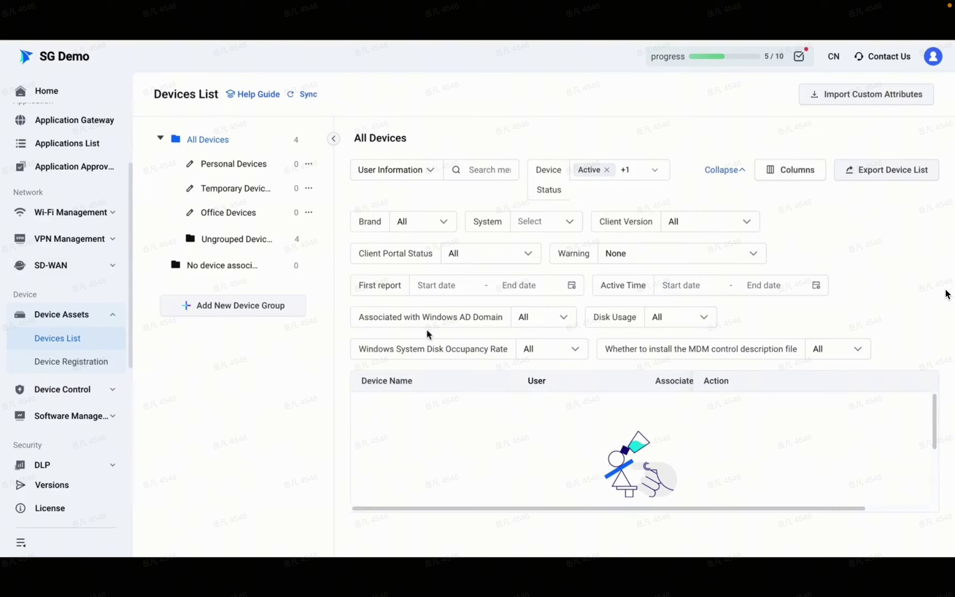
left_click(675, 317)
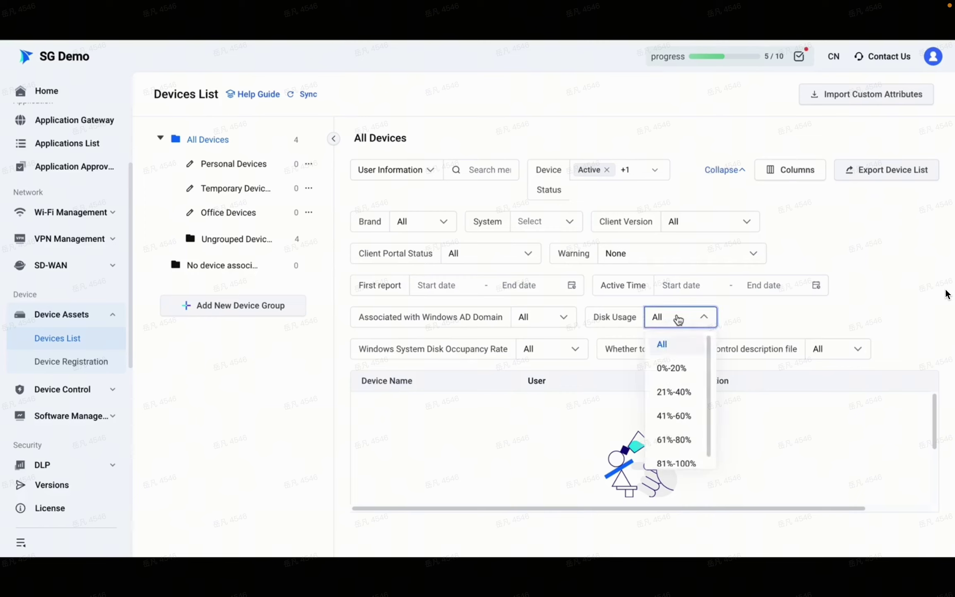
left_click(766, 322)
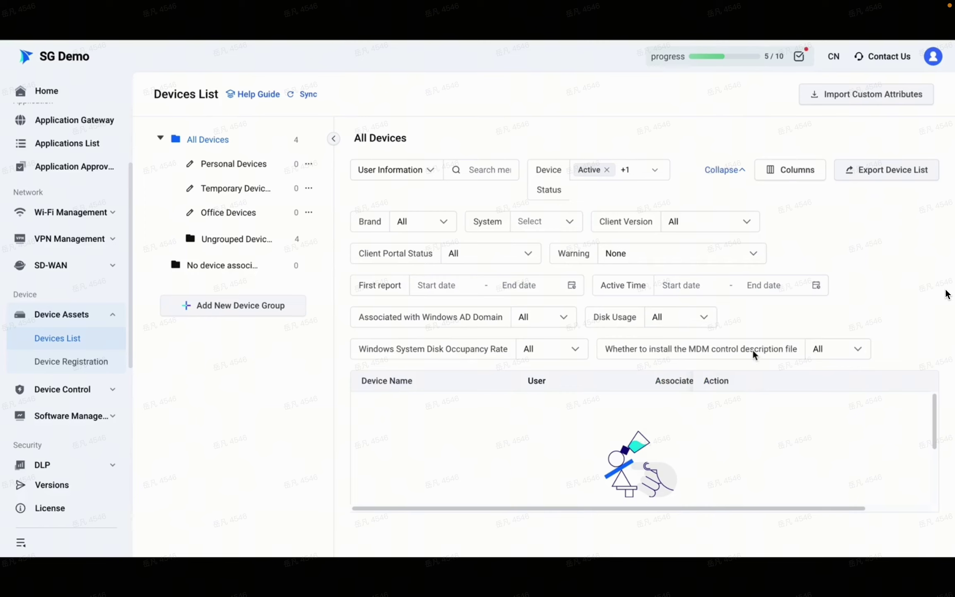
left_click(837, 352)
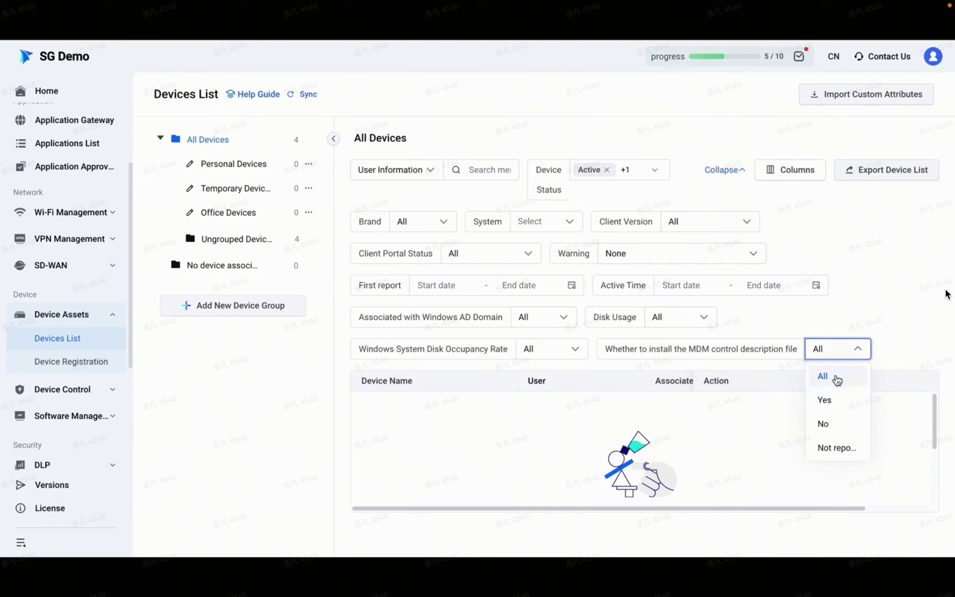
left_click(785, 330)
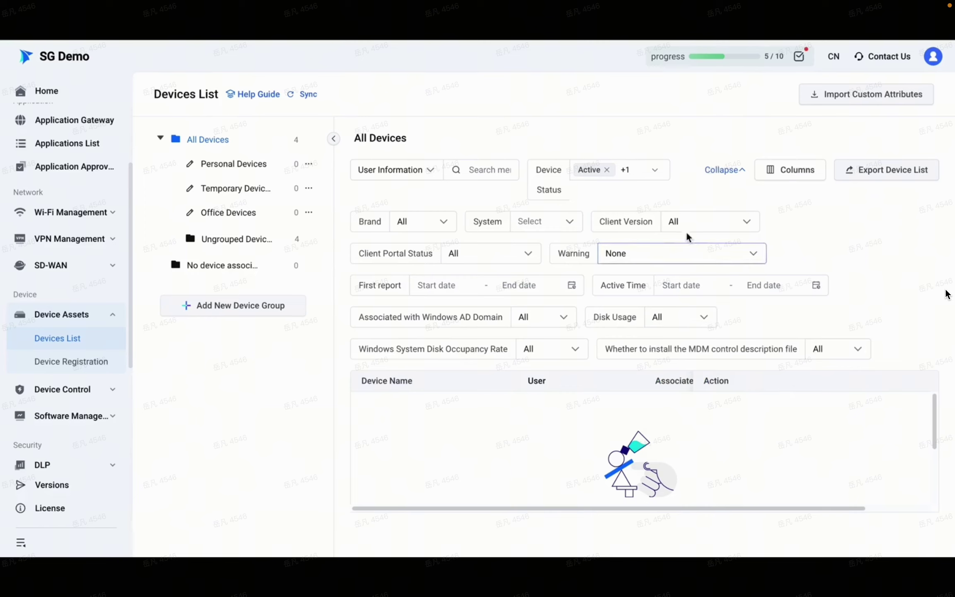
left_click(424, 179)
scroll(405, 243, "down", 2)
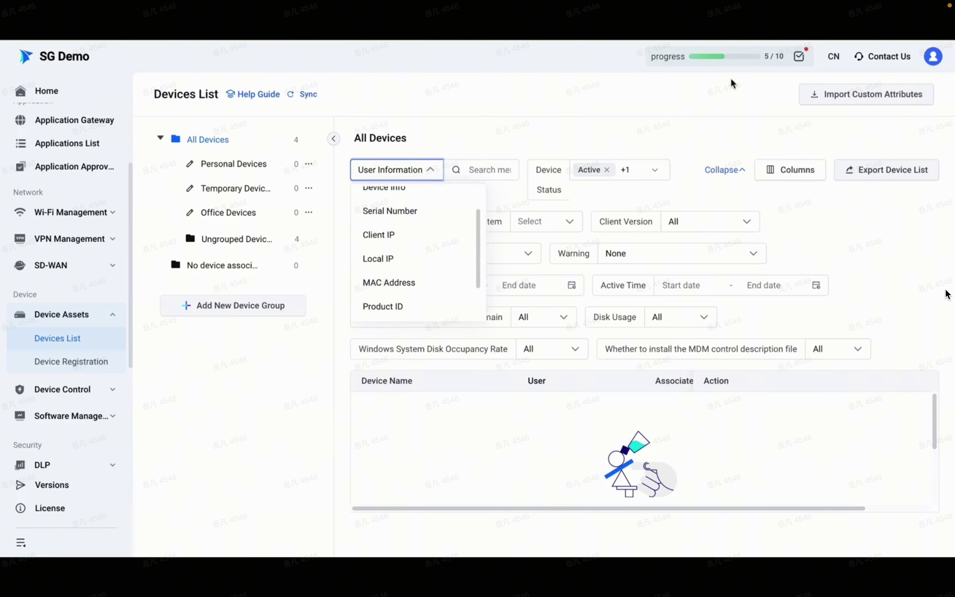
left_click(671, 127)
Review the columns available for the device list without changing the selection.
left_click(770, 171)
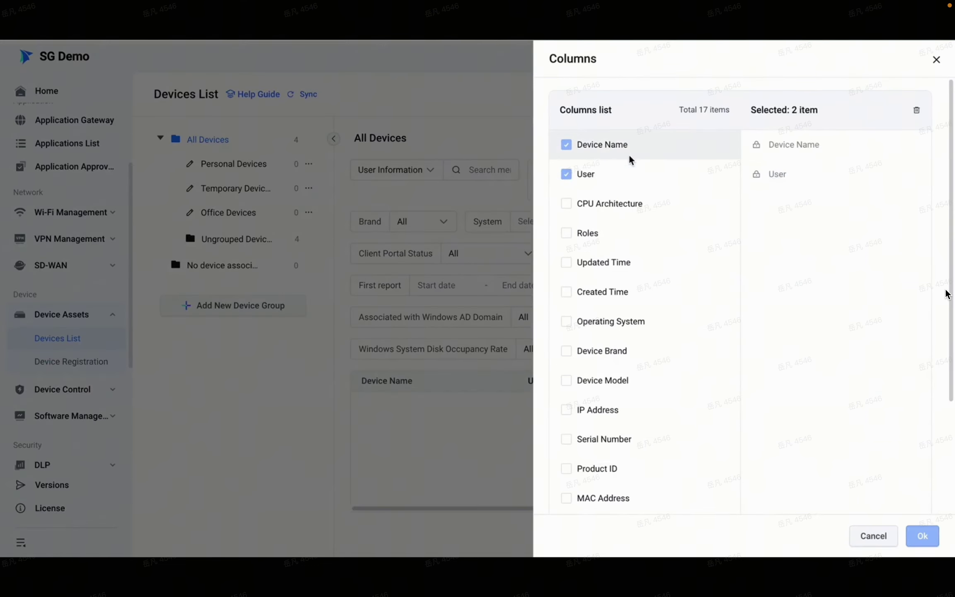
scroll(614, 222, "down", 1)
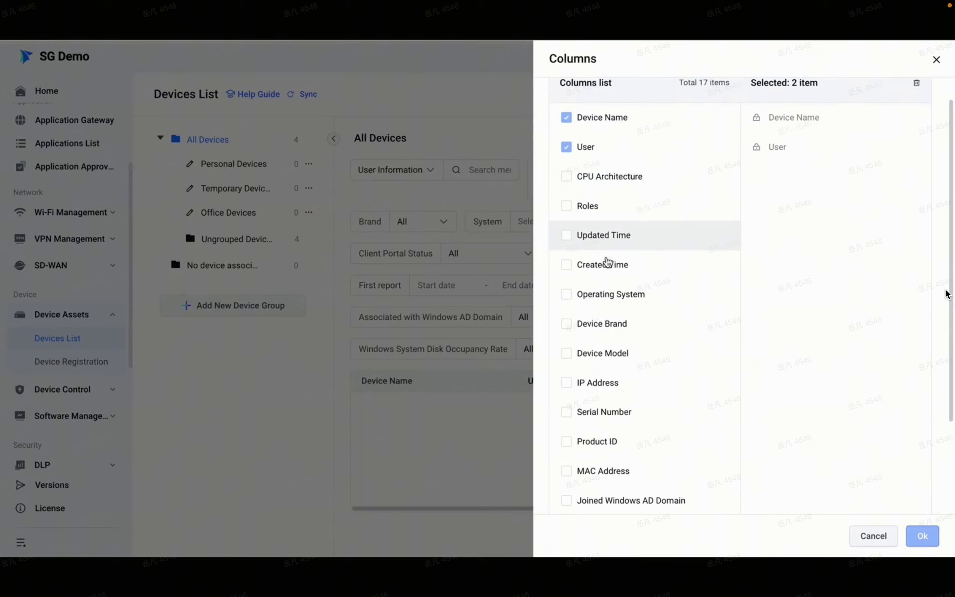
scroll(611, 279, "down", 2)
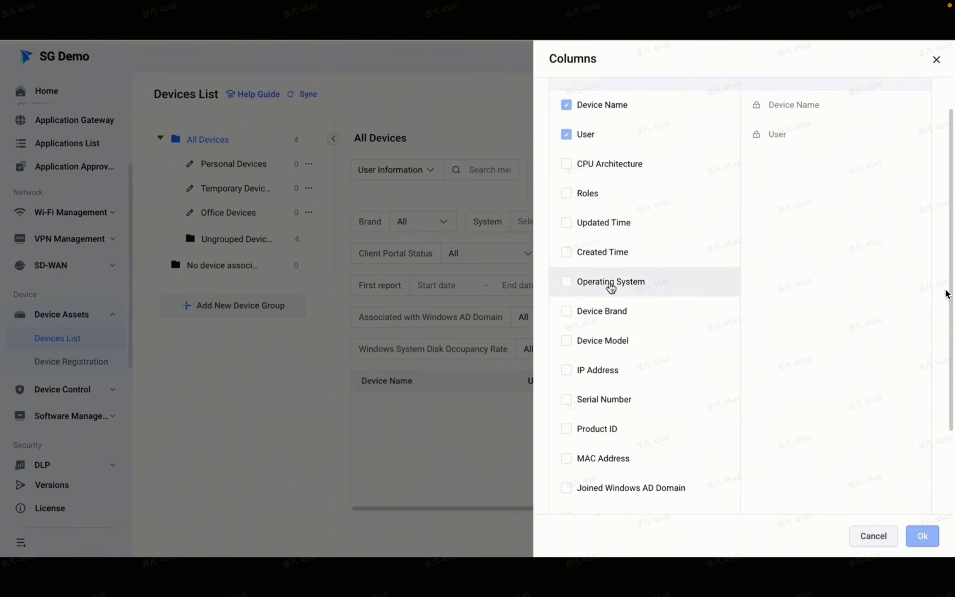
scroll(603, 314, "down", 2)
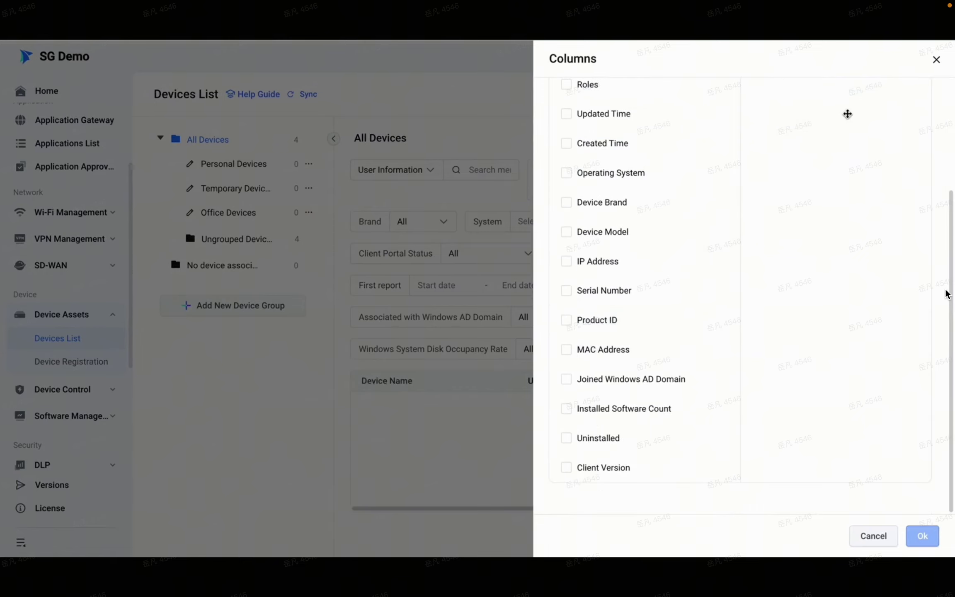
left_click(936, 63)
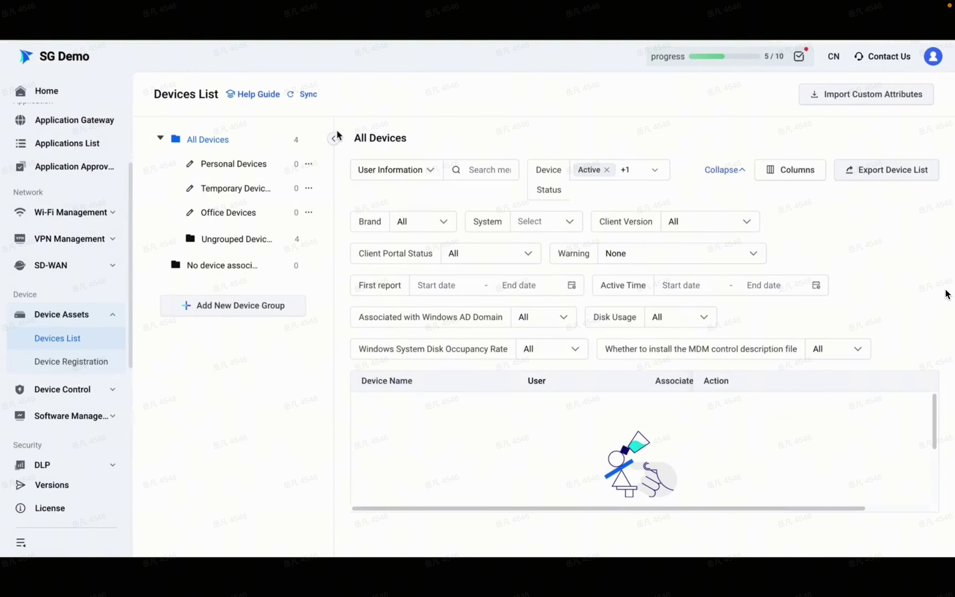
Review the form for adding a device registration rule, including its manual approval and third-party notification settings.
left_click(71, 365)
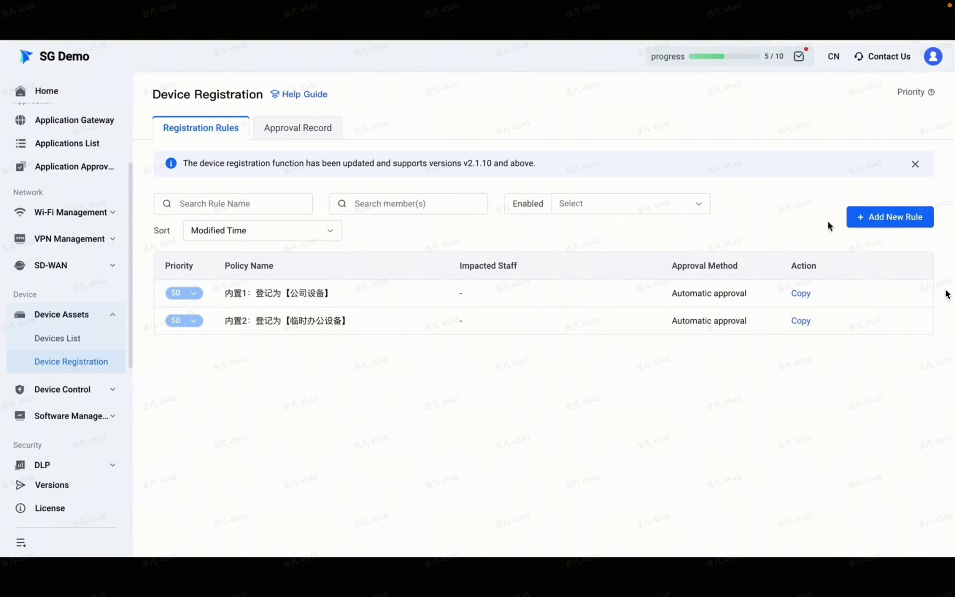
left_click(891, 217)
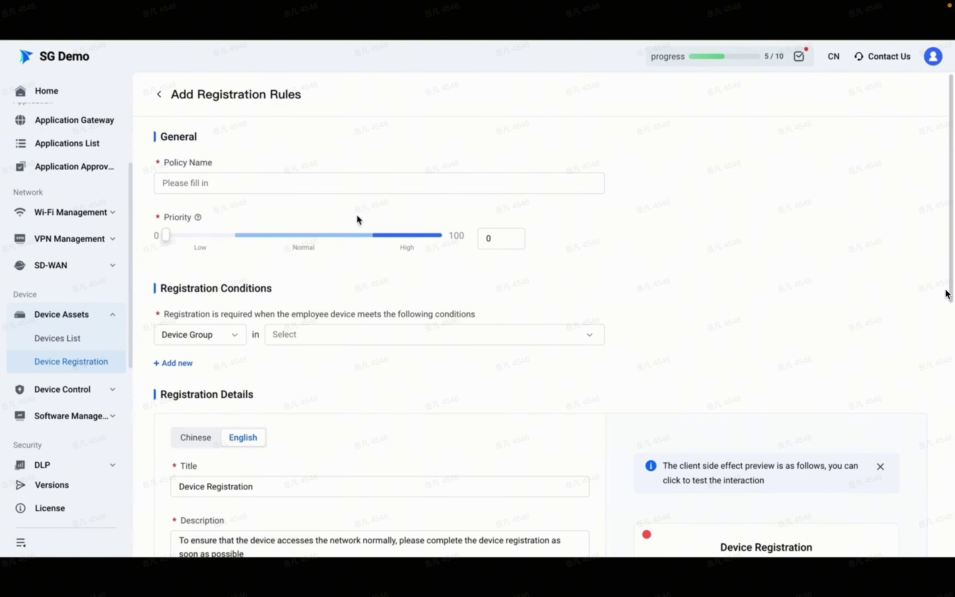
scroll(282, 274, "down", 10)
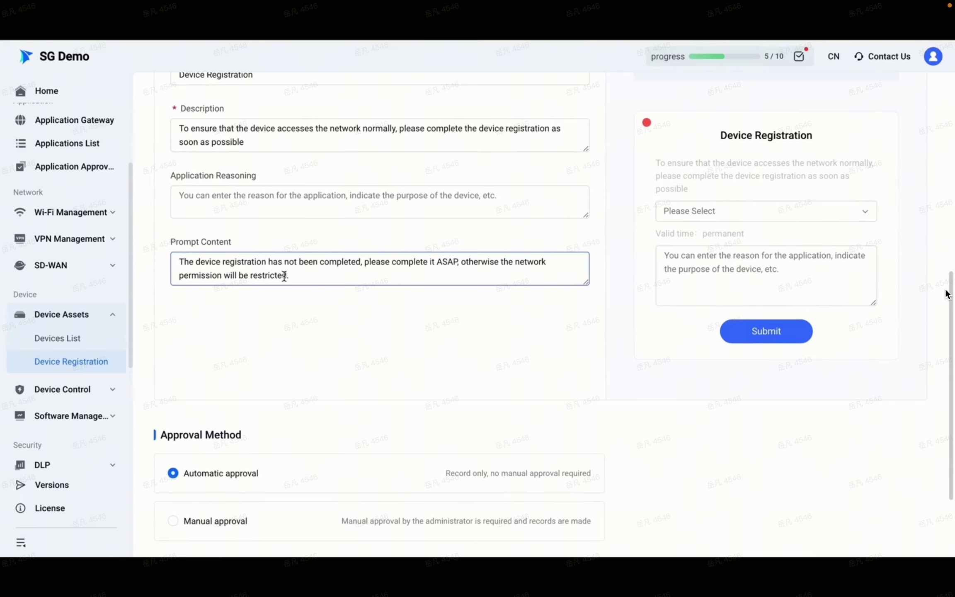
scroll(284, 275, "down", 3)
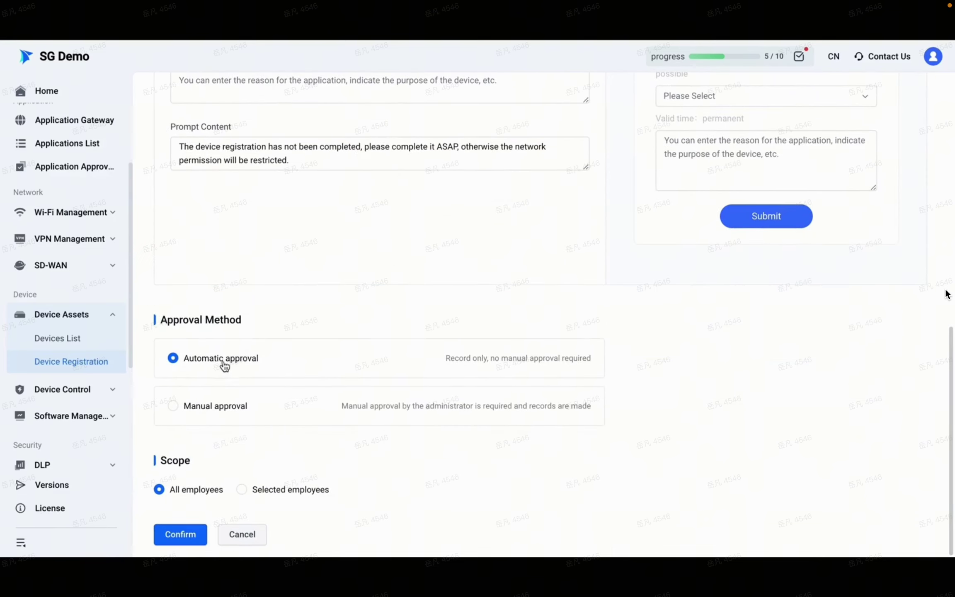
left_click(198, 410)
scroll(199, 412, "down", 15)
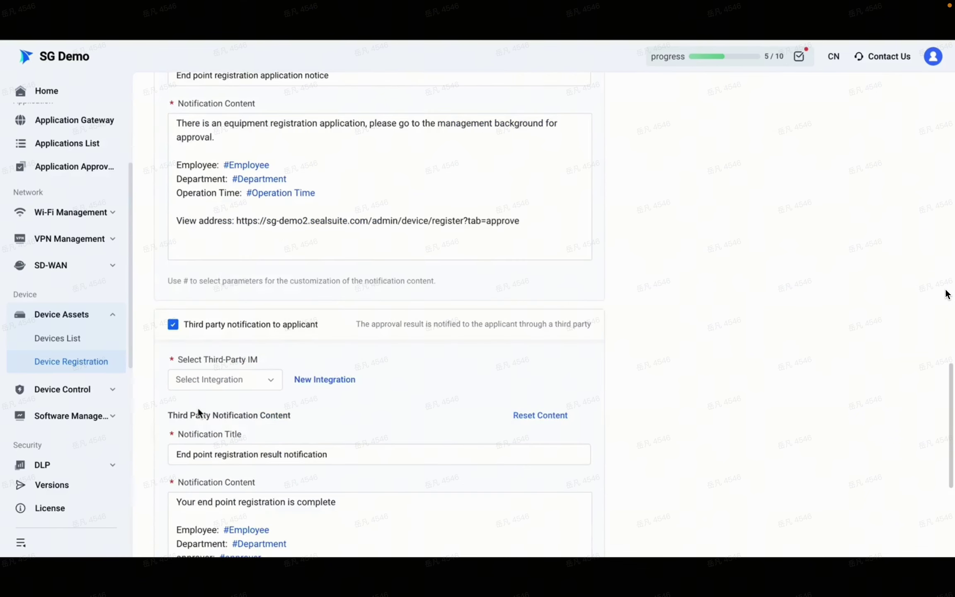
Review the device baseline form for adding a detection rule, covering its rules and detection methods, and switch its scope to Device.
left_click(104, 391)
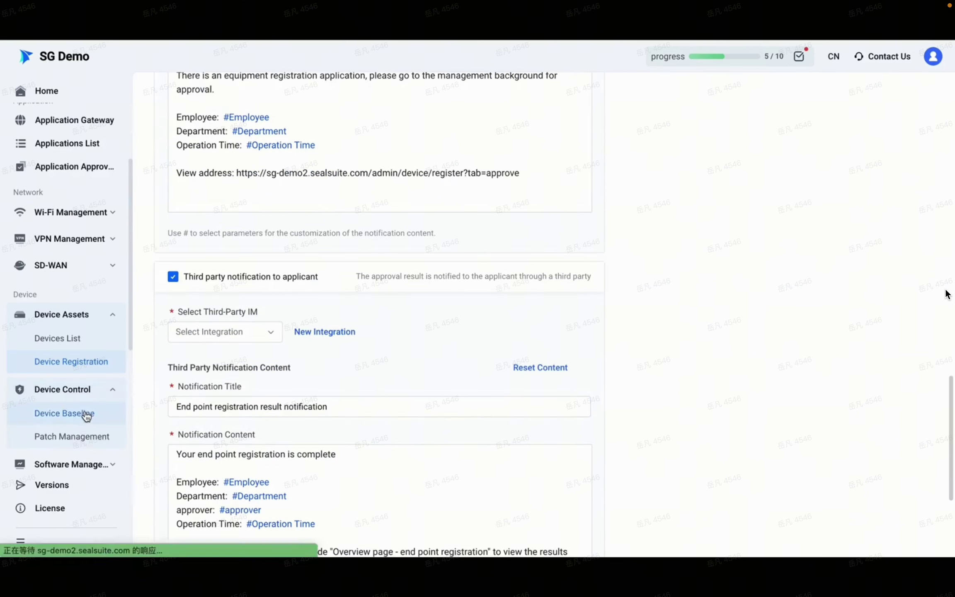
left_click(89, 411)
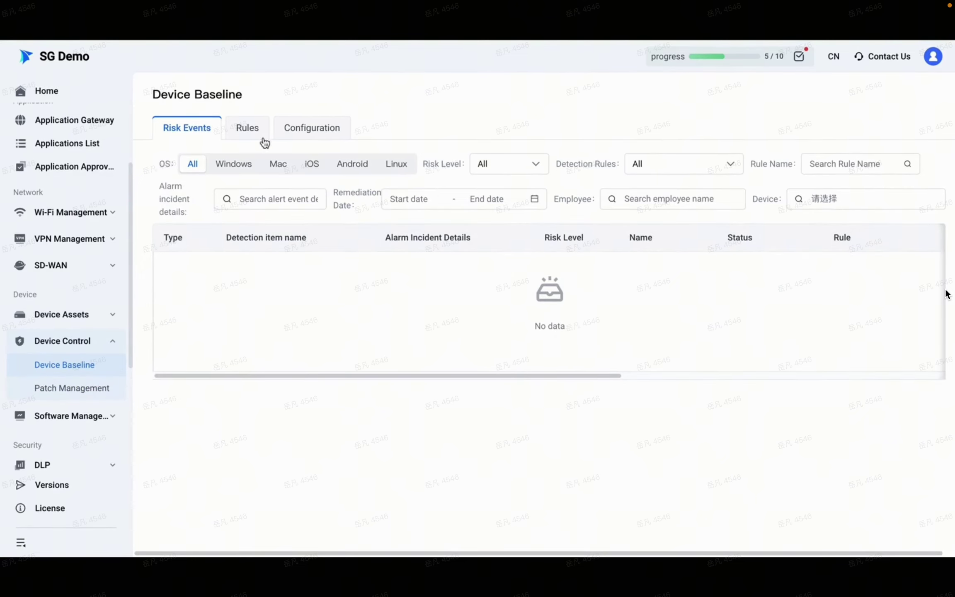
left_click(248, 129)
left_click(201, 165)
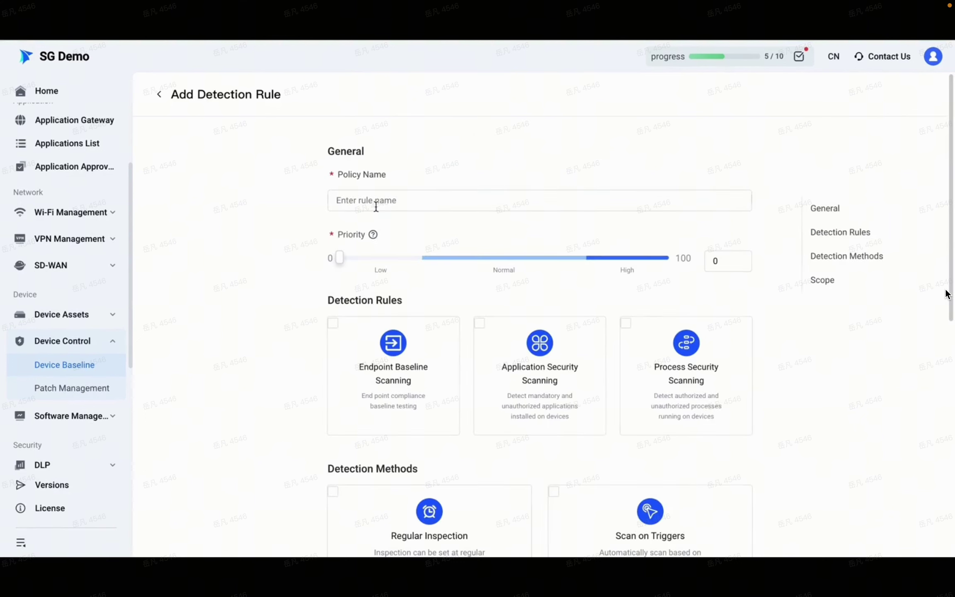
scroll(401, 285, "down", 2)
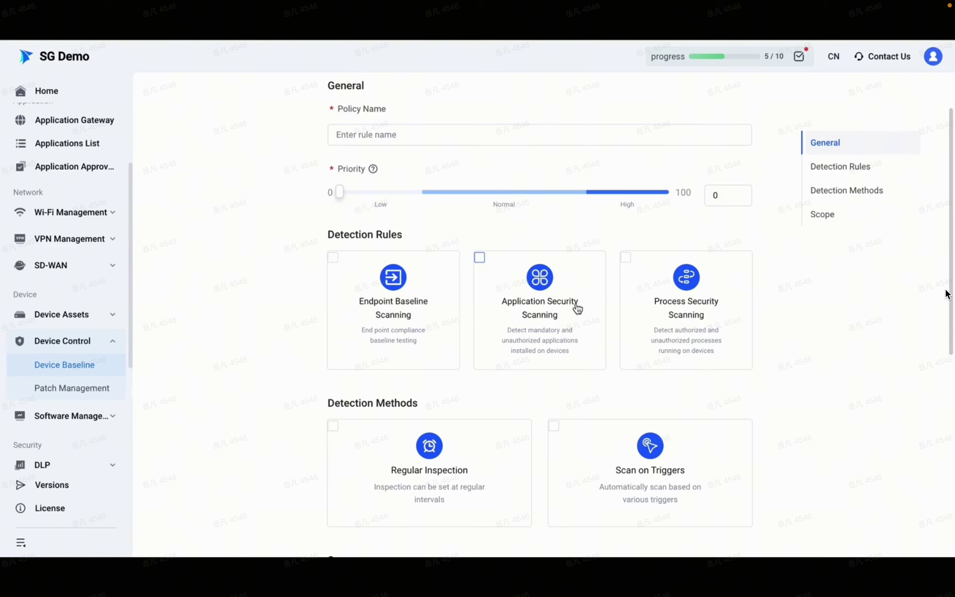
scroll(646, 298, "down", 5)
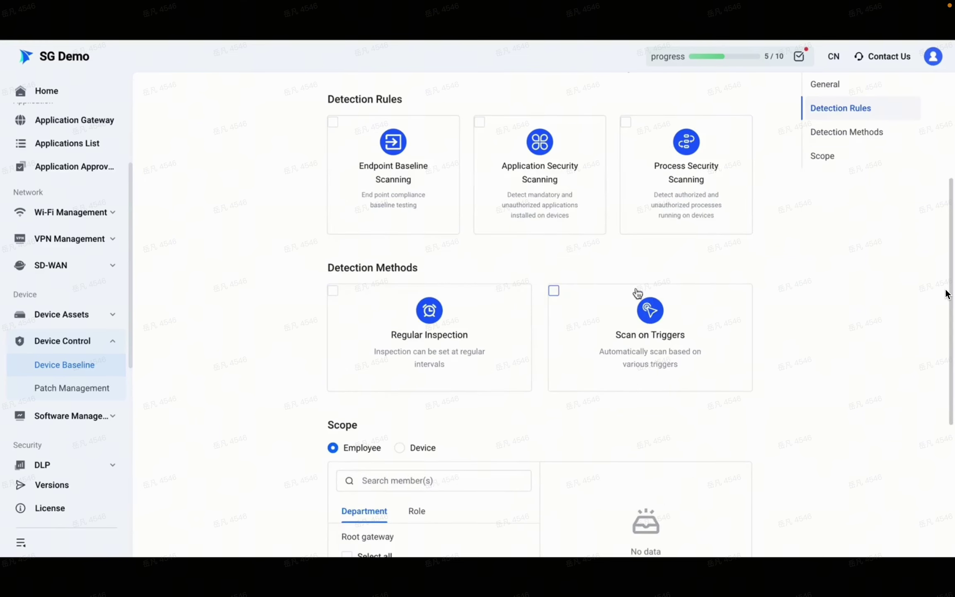
scroll(391, 308, "down", 3)
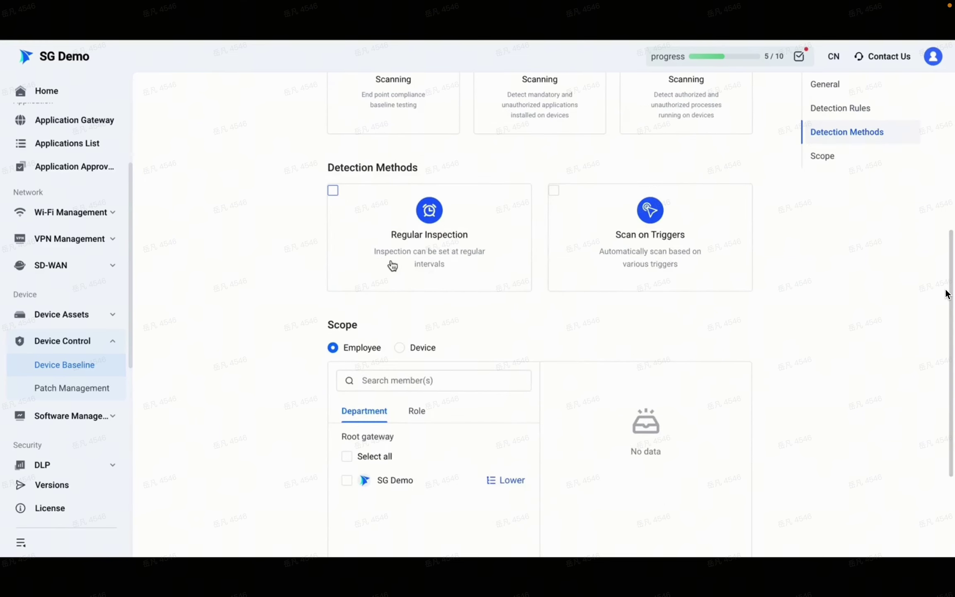
scroll(541, 245, "down", 4)
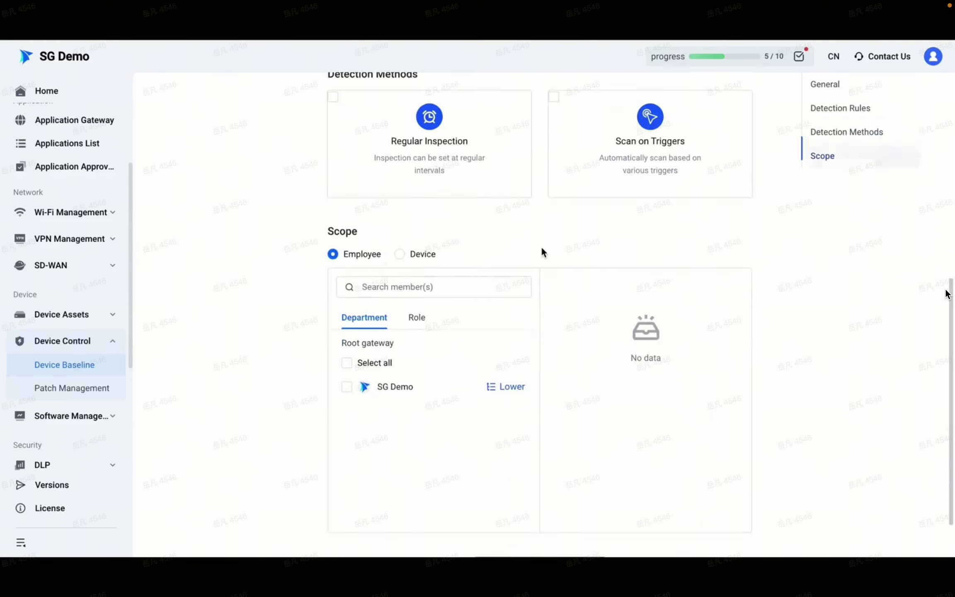
left_click(418, 201)
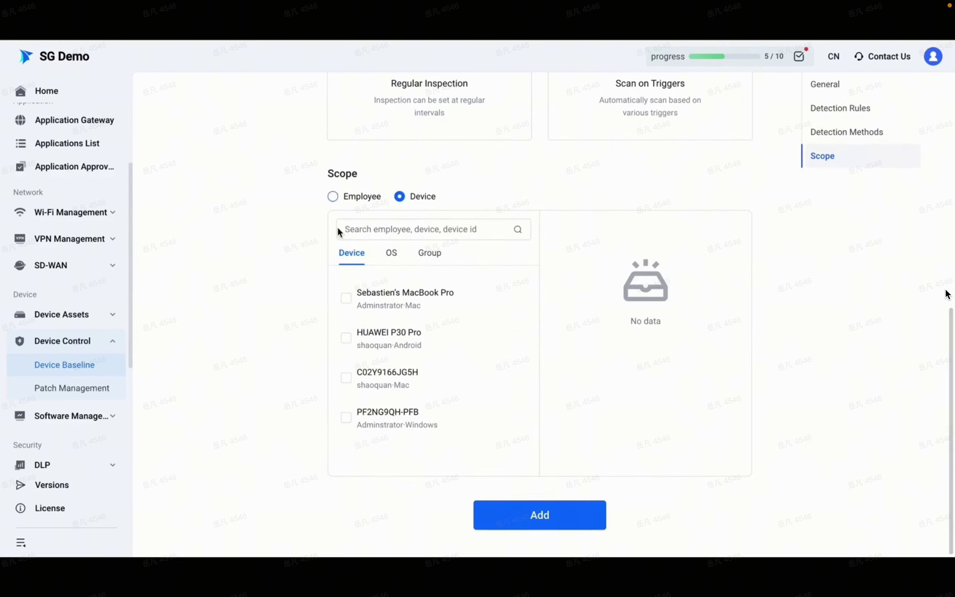
scroll(300, 282, "up", 5)
View the Patch Management overview and the Software Statistics page under software management.
left_click(79, 392)
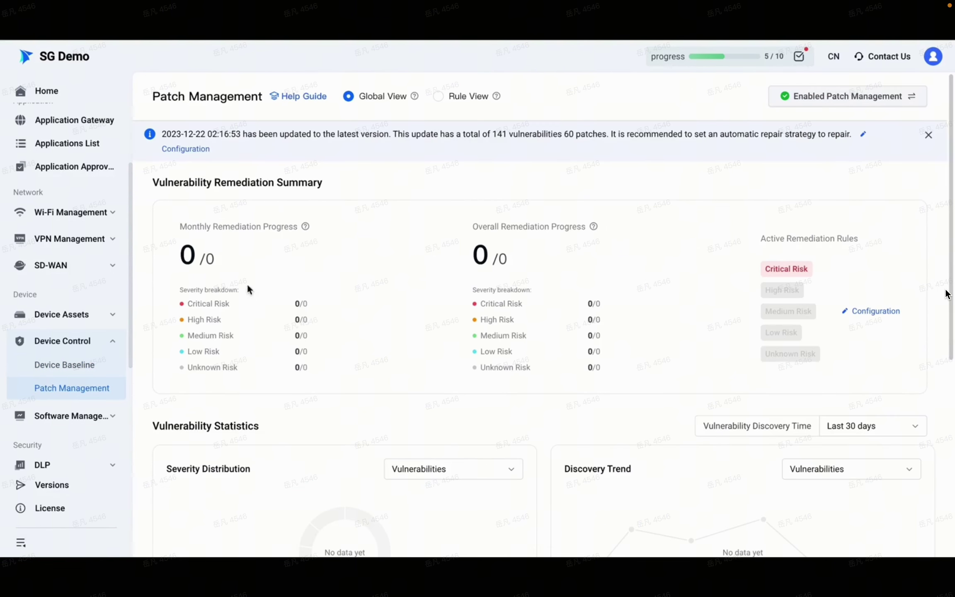
left_click(98, 424)
scroll(94, 414, "down", 3)
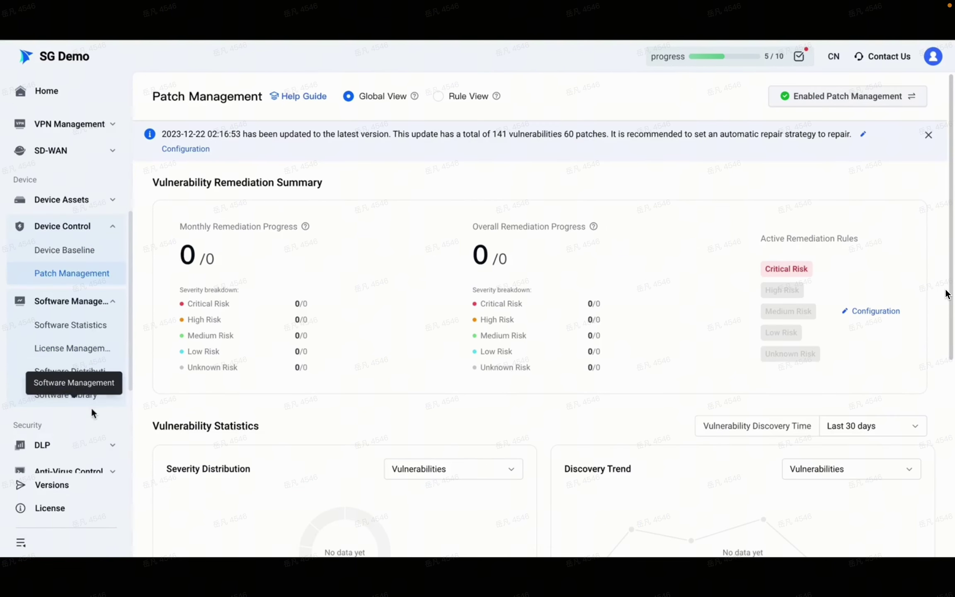
left_click(85, 327)
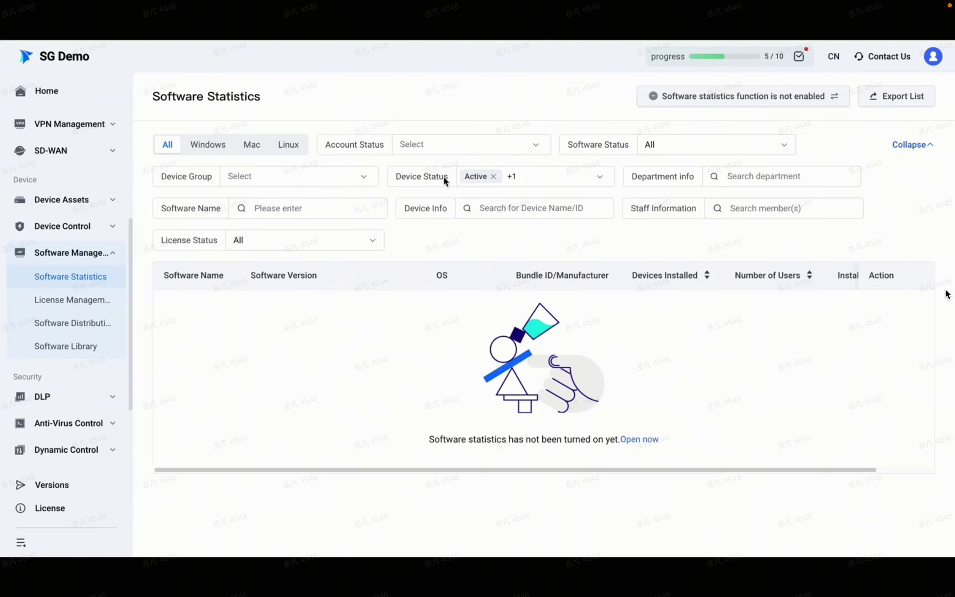
In License Management, check the Add Software License form and its option to turn on the software statistics function, and close the form.
left_click(75, 300)
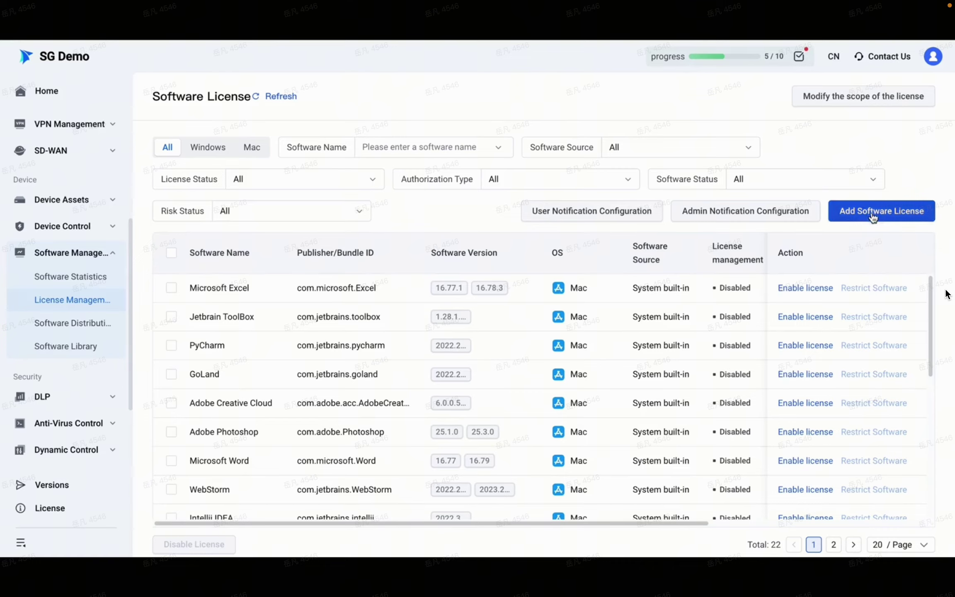
left_click(836, 220)
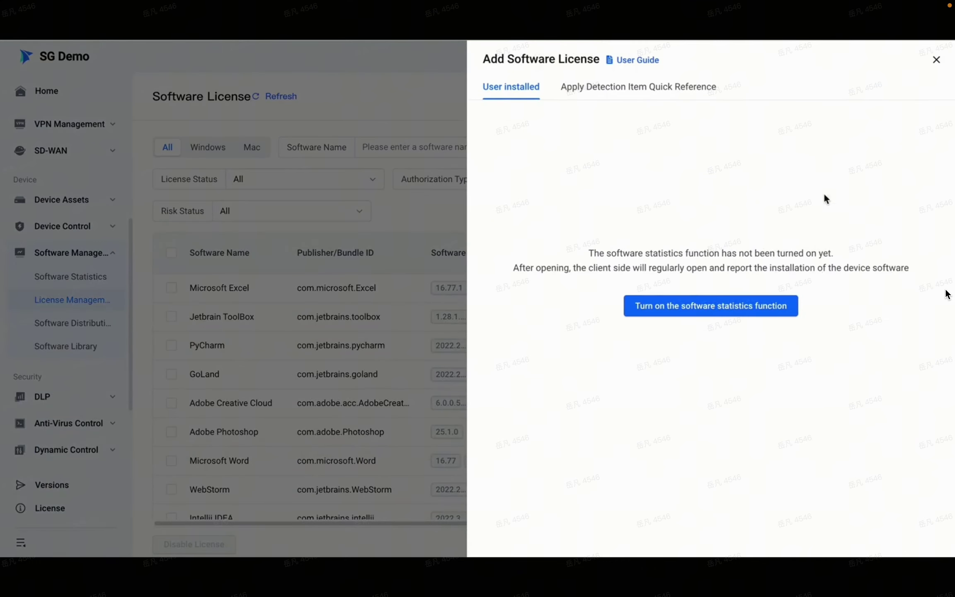
left_click(711, 311)
left_click(509, 351)
left_click(937, 61)
Review the Software Distribution form for adding a package, and close it without adding one.
left_click(78, 323)
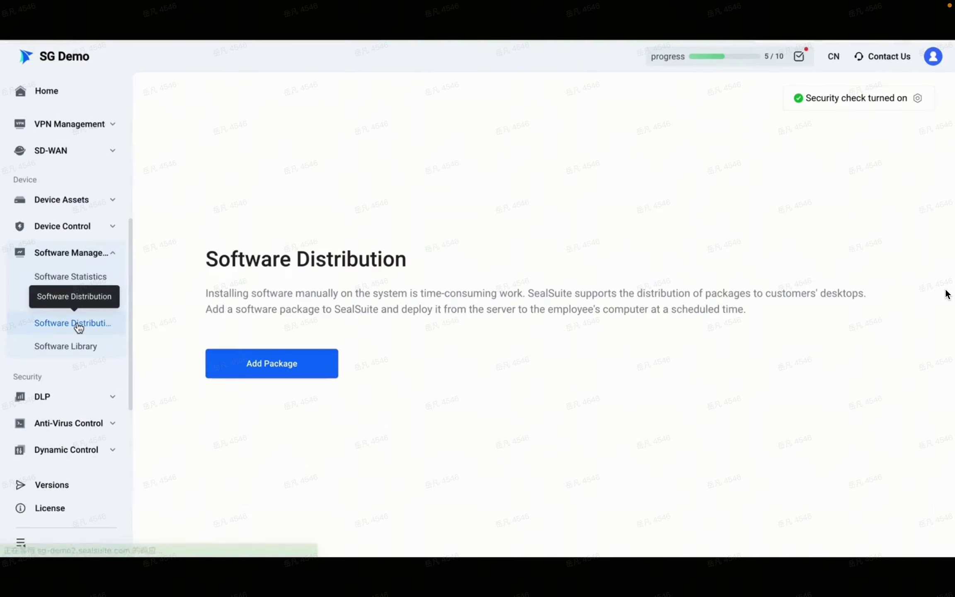
left_click(283, 365)
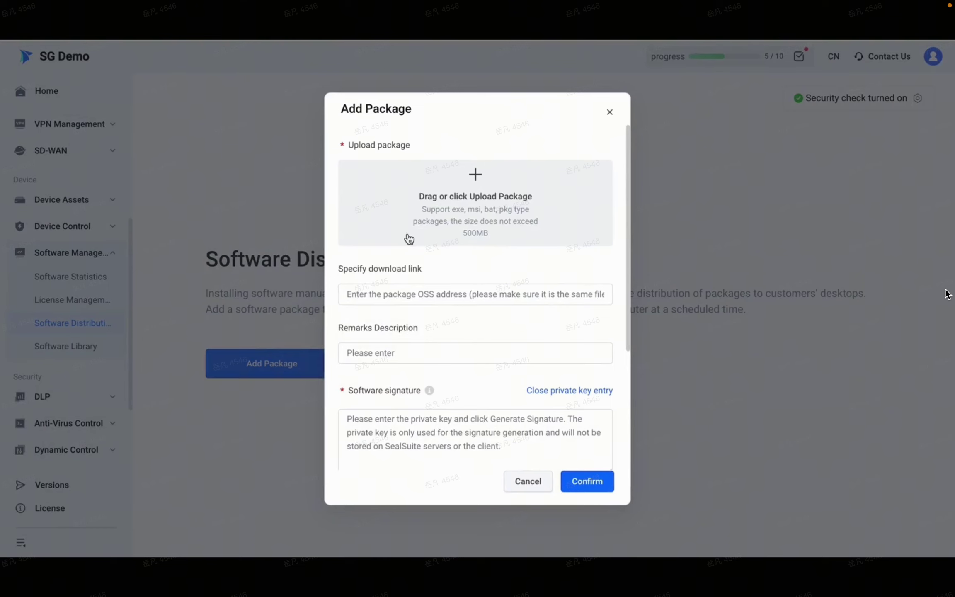
scroll(409, 240, "down", 5)
left_click(610, 112)
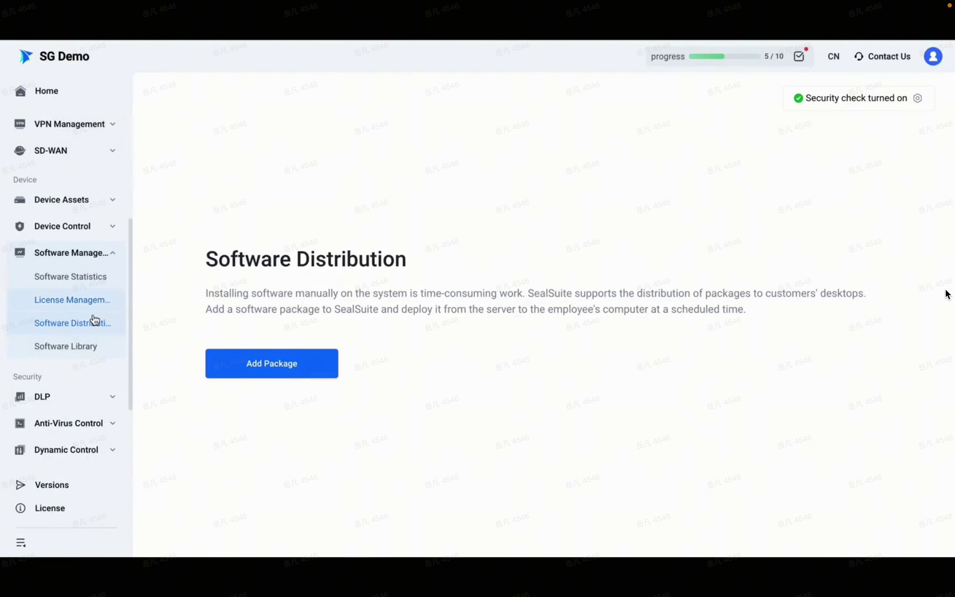
Start a new DLP file control rule and examine the desktop software available as an outgoing method.
left_click(72, 397)
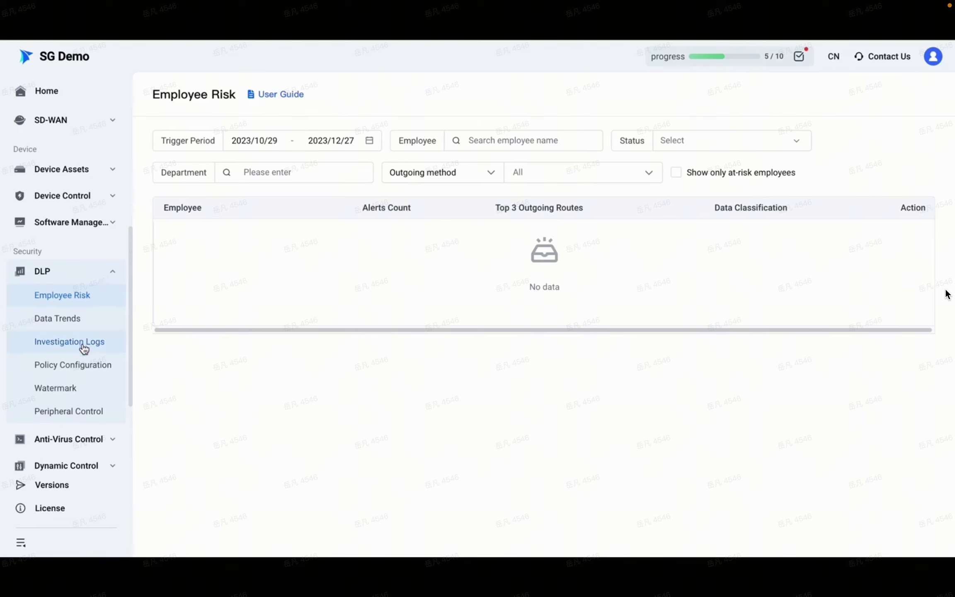
left_click(80, 364)
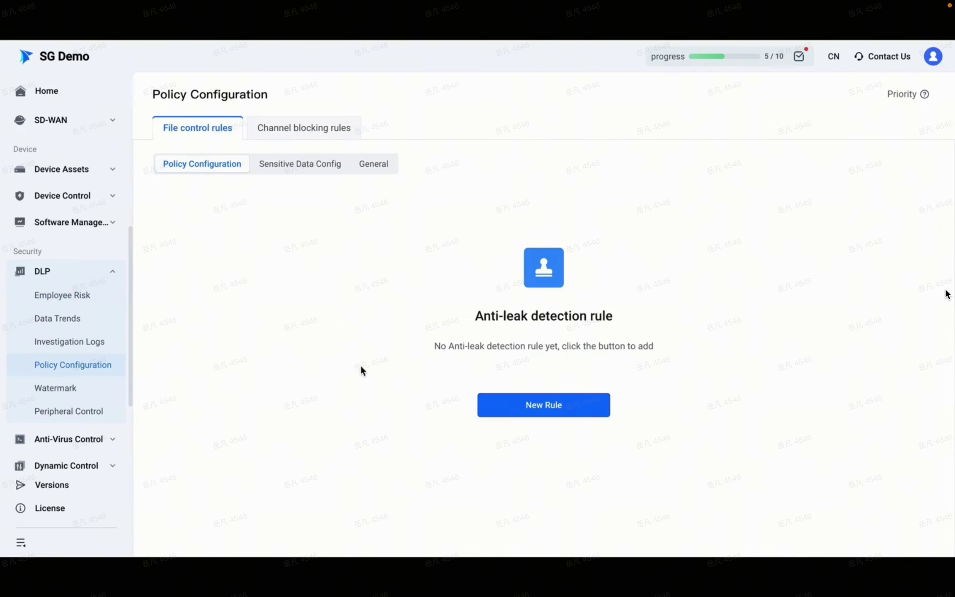
left_click(503, 410)
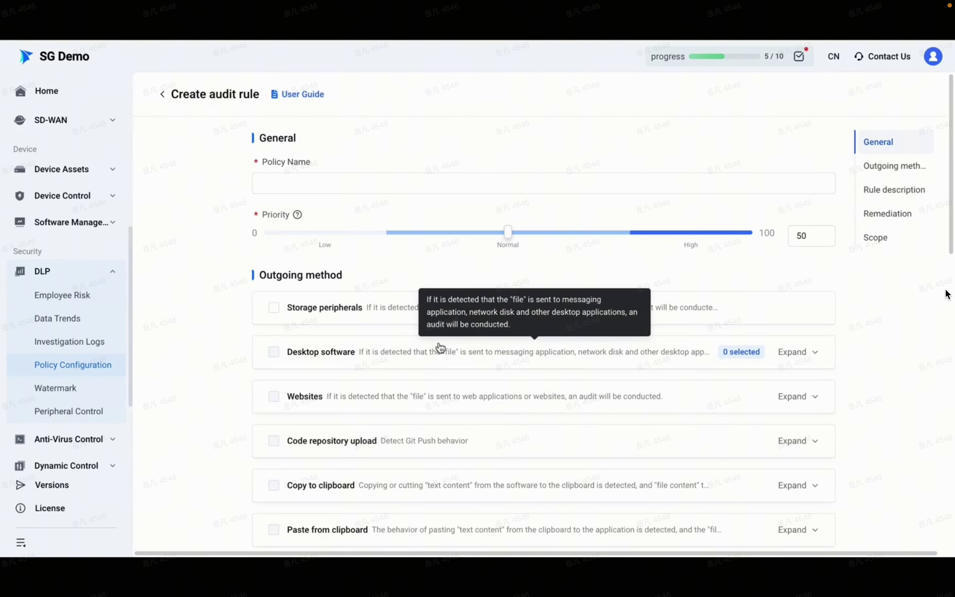
left_click(382, 354)
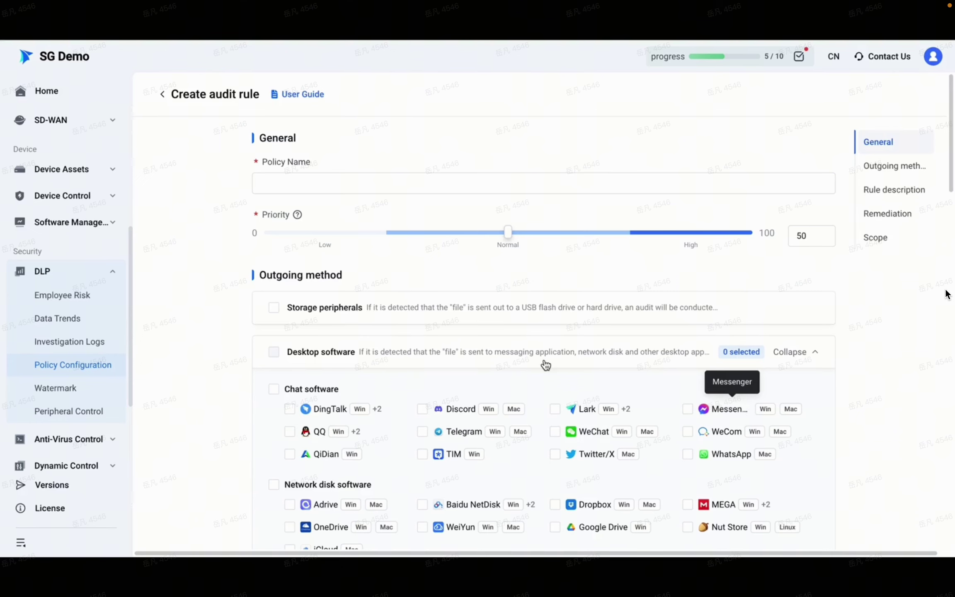
scroll(543, 362, "down", 10)
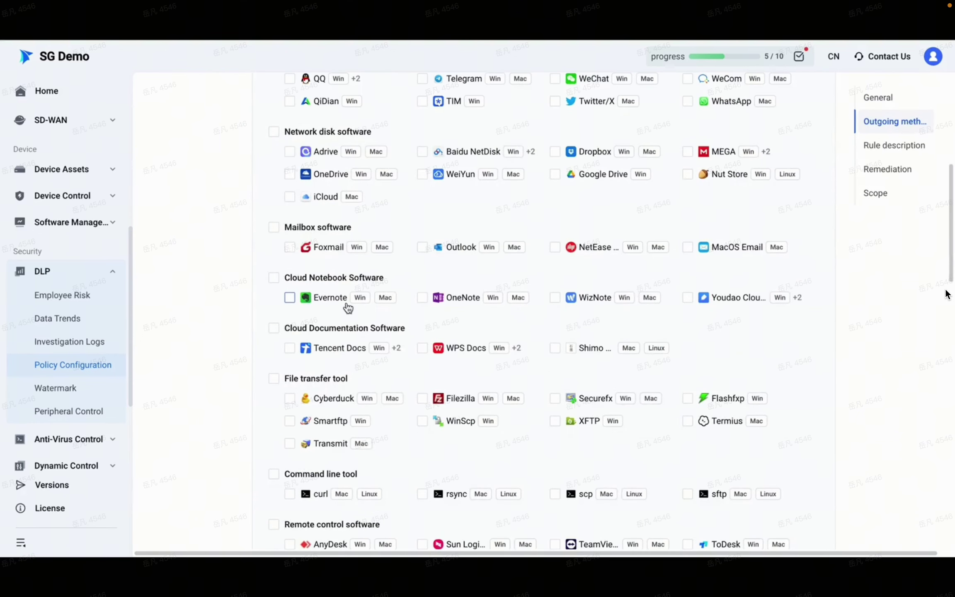
scroll(448, 327, "down", 3)
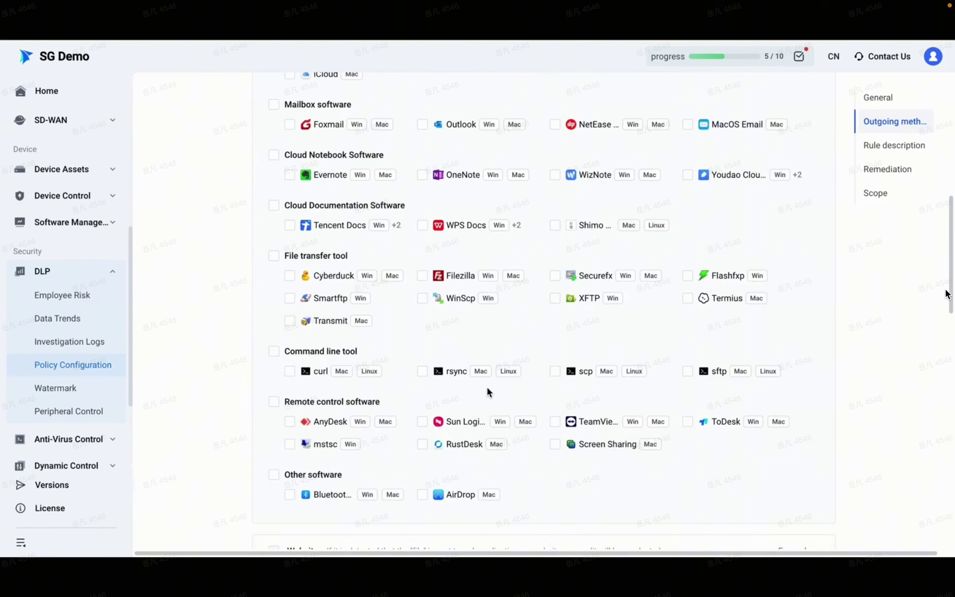
Review the audit rule's remaining outgoing methods and expand the software audited for Copy to clipboard.
scroll(350, 354, "down", 10)
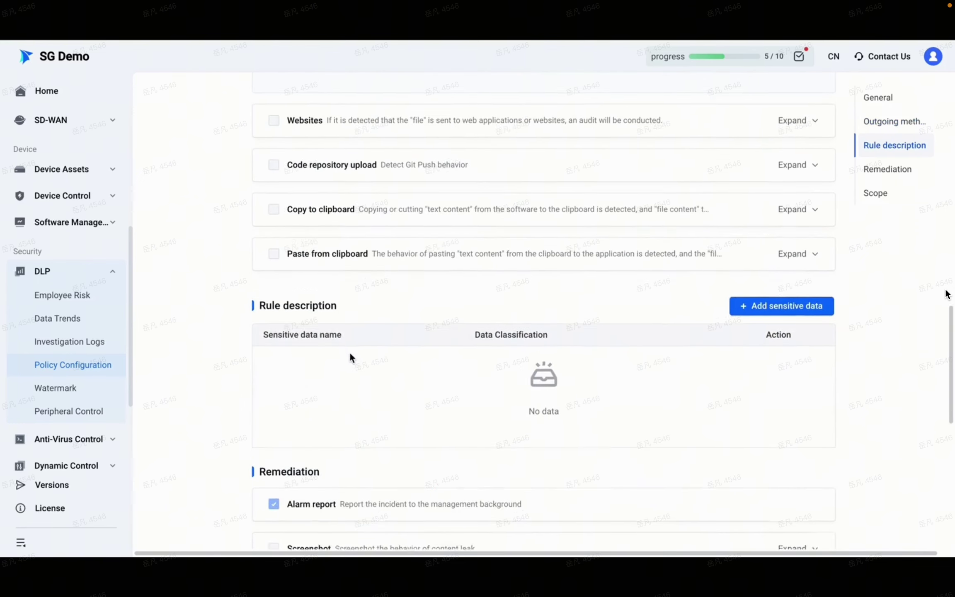
scroll(332, 230, "up", 1)
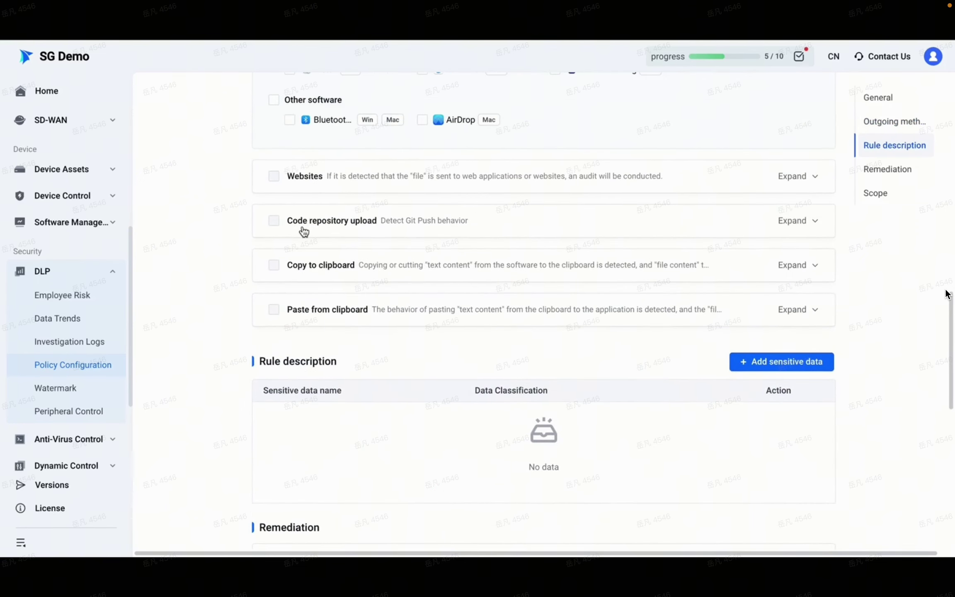
left_click(314, 269)
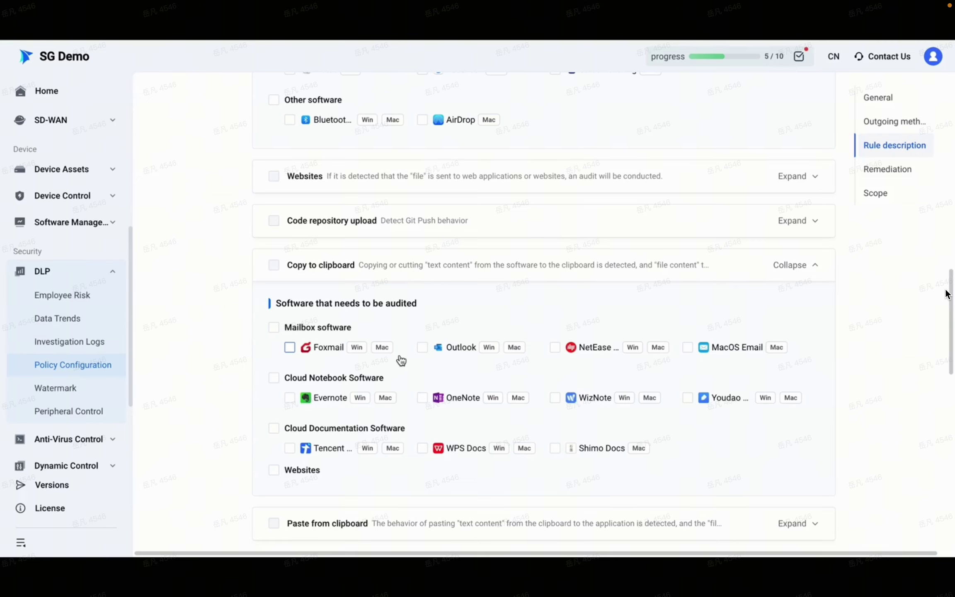
View the DLP invisible watermark extraction page and open the form for configuring a screen watermark rule.
left_click(86, 391)
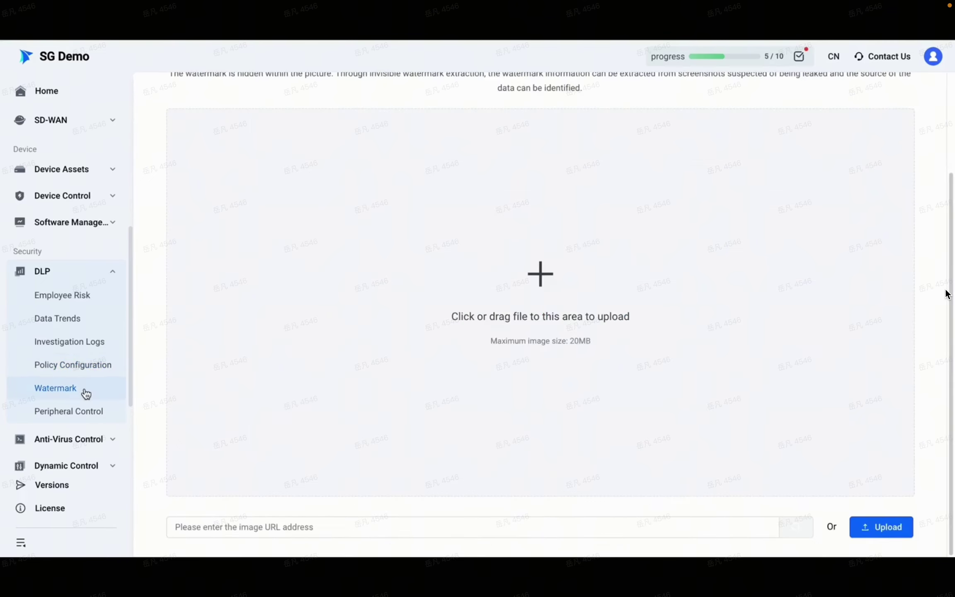
scroll(280, 267, "up", 3)
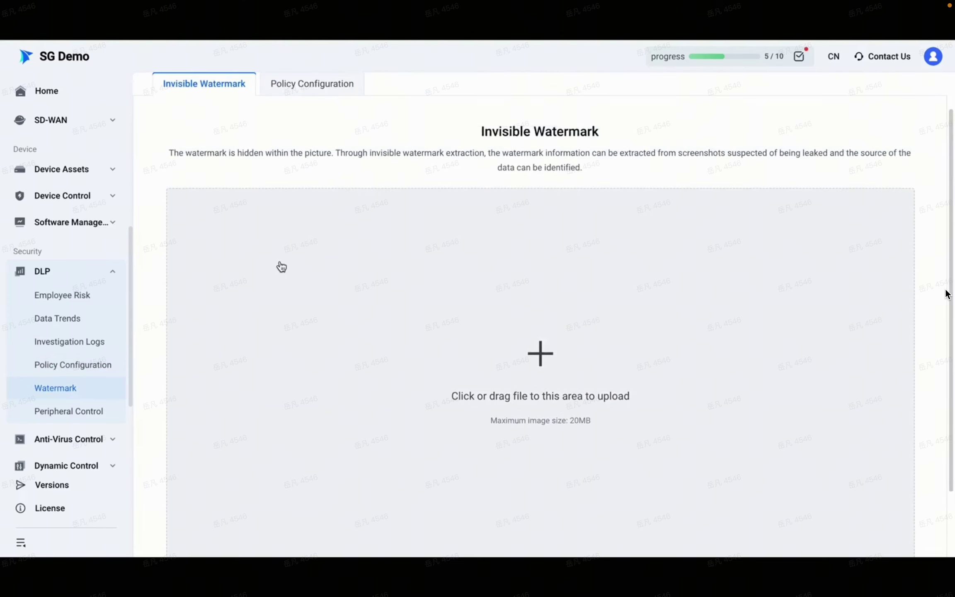
left_click(330, 133)
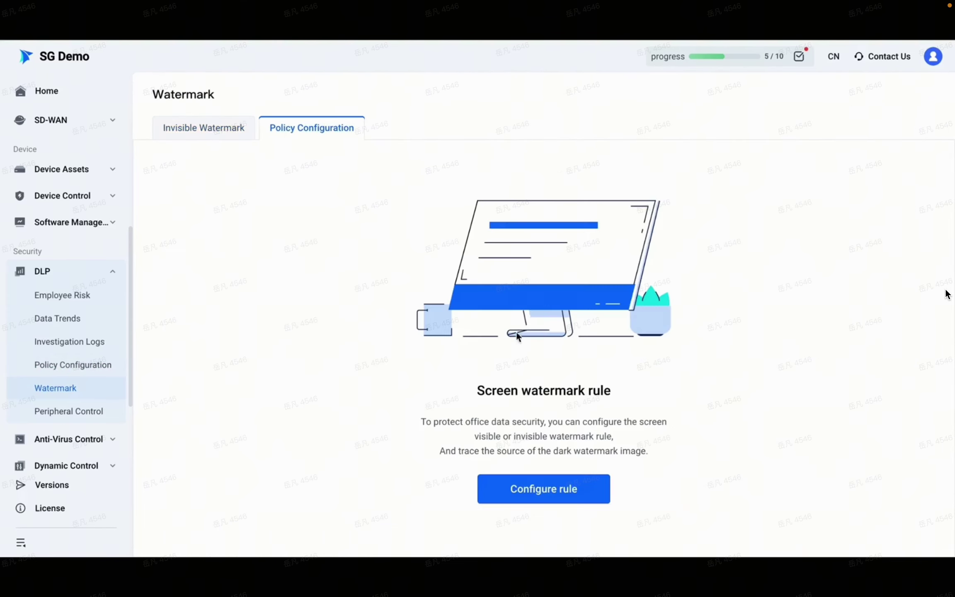
left_click(523, 487)
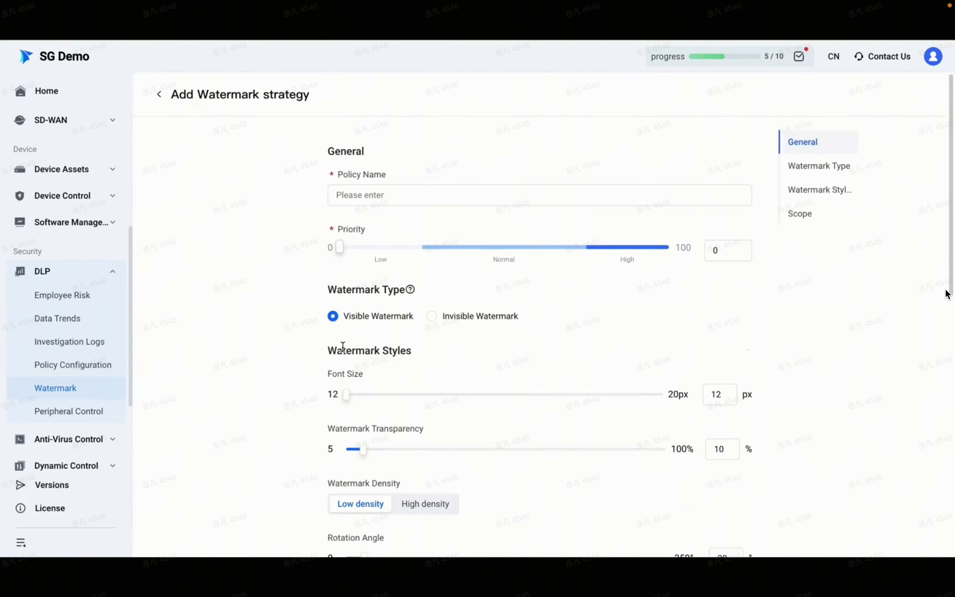
Compare the watermark strategy's invisible and visible settings, switching to Invisible Watermark and back to Visible Watermark.
left_click(448, 320)
scroll(450, 323, "down", 7)
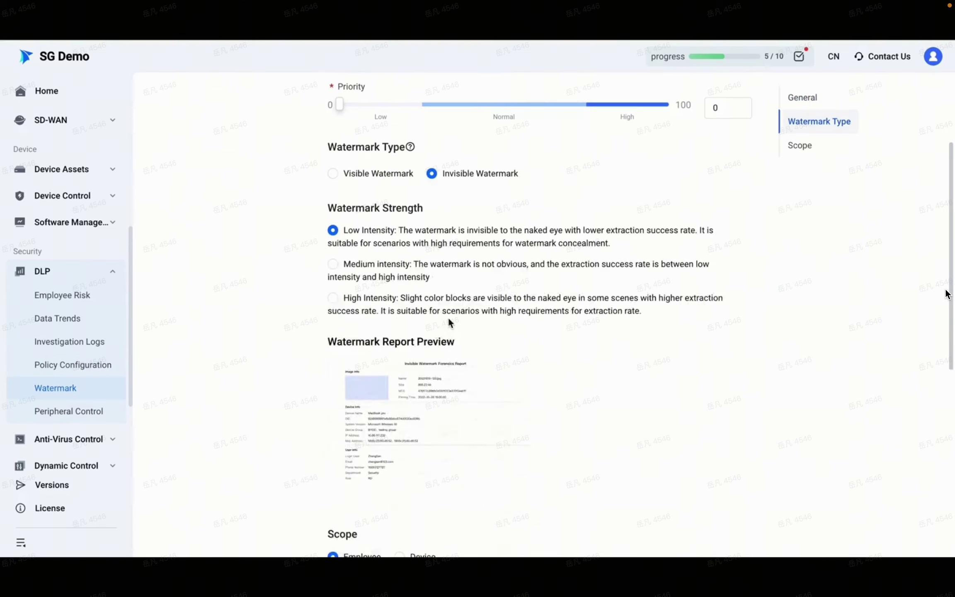
scroll(450, 323, "up", 7)
left_click(375, 322)
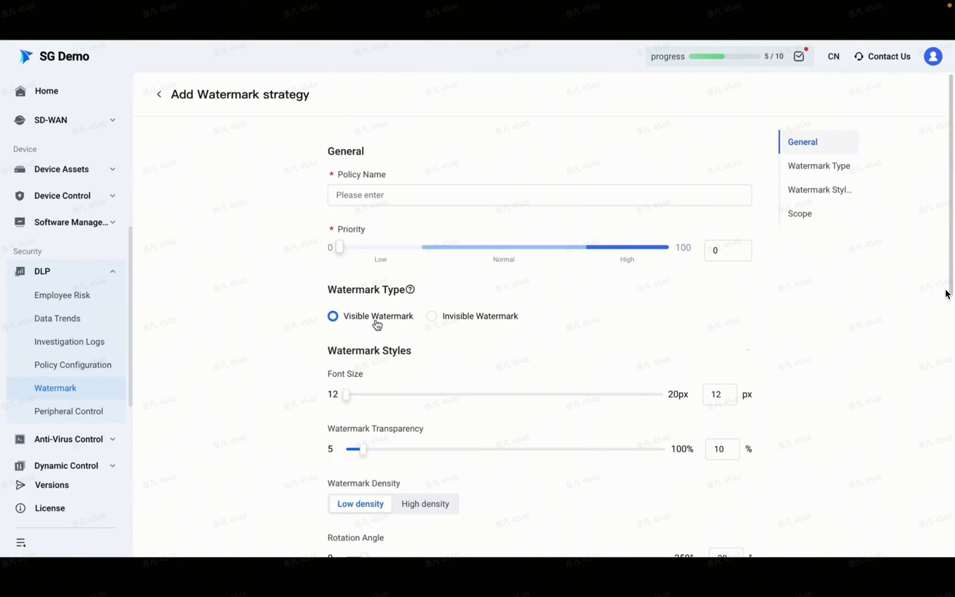
Start a new peripheral control detection rule and choose Mobile drive and CD-ROM as its device types.
left_click(93, 414)
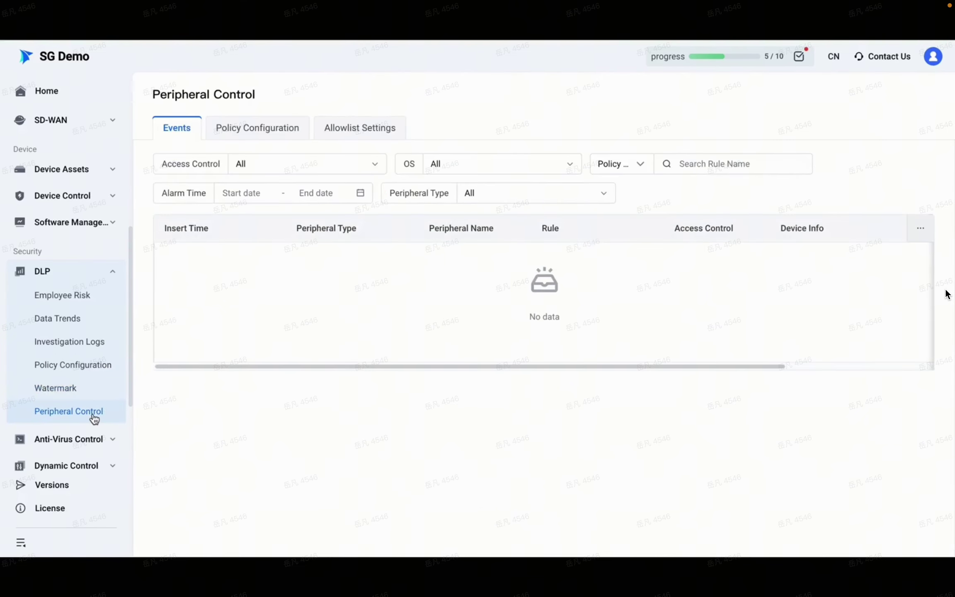
left_click(254, 129)
left_click(523, 391)
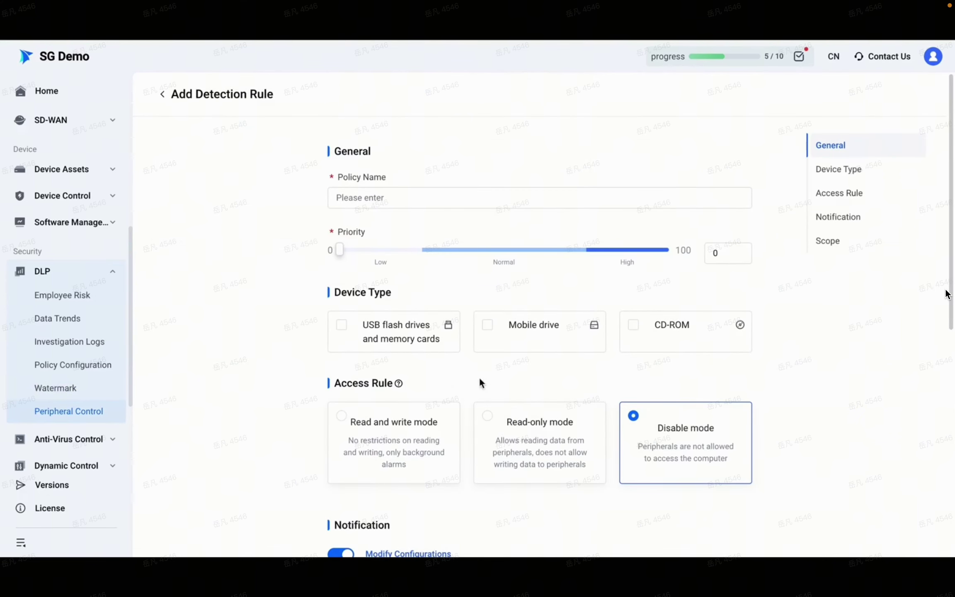
scroll(435, 373, "down", 3)
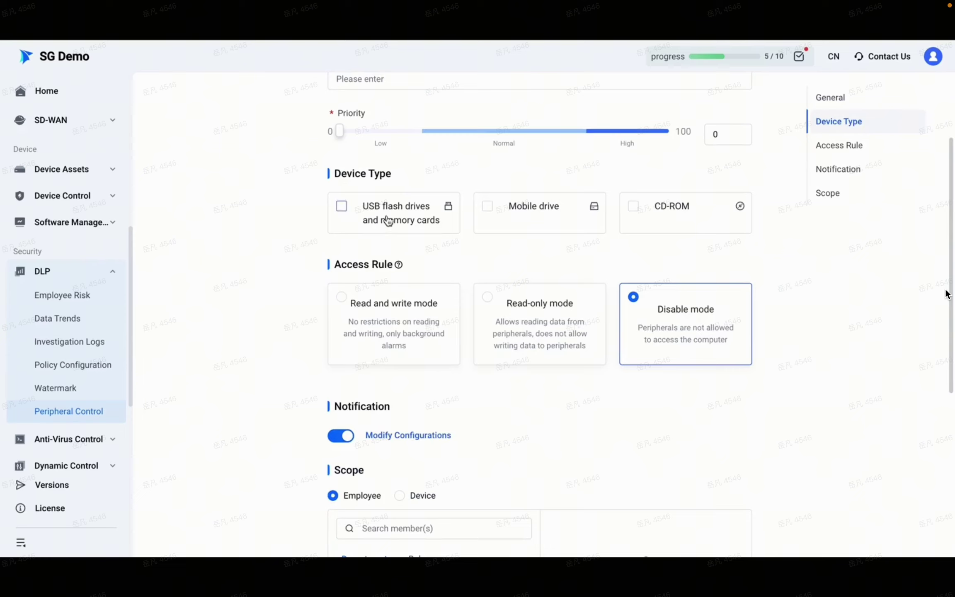
left_click(532, 224)
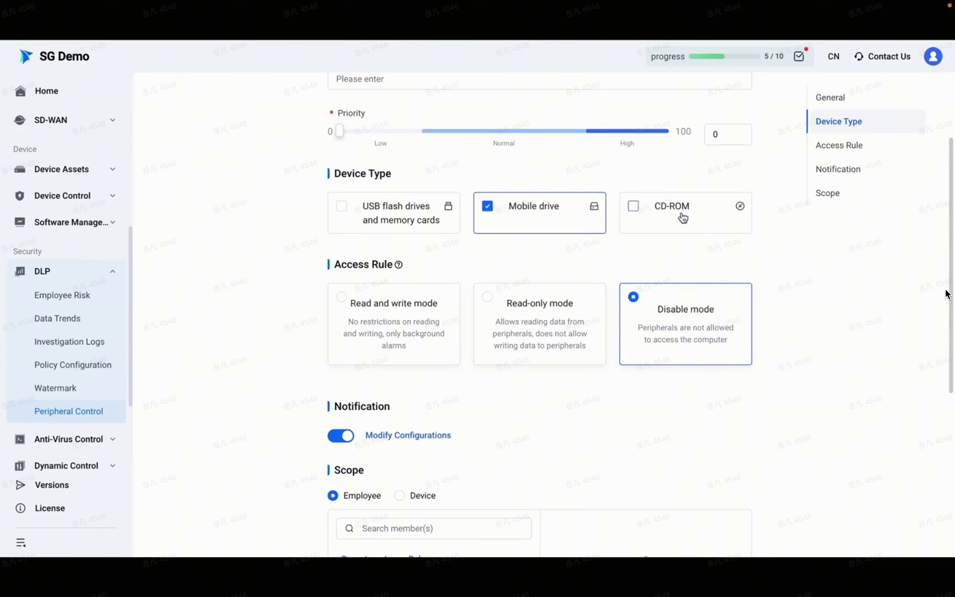
left_click(664, 218)
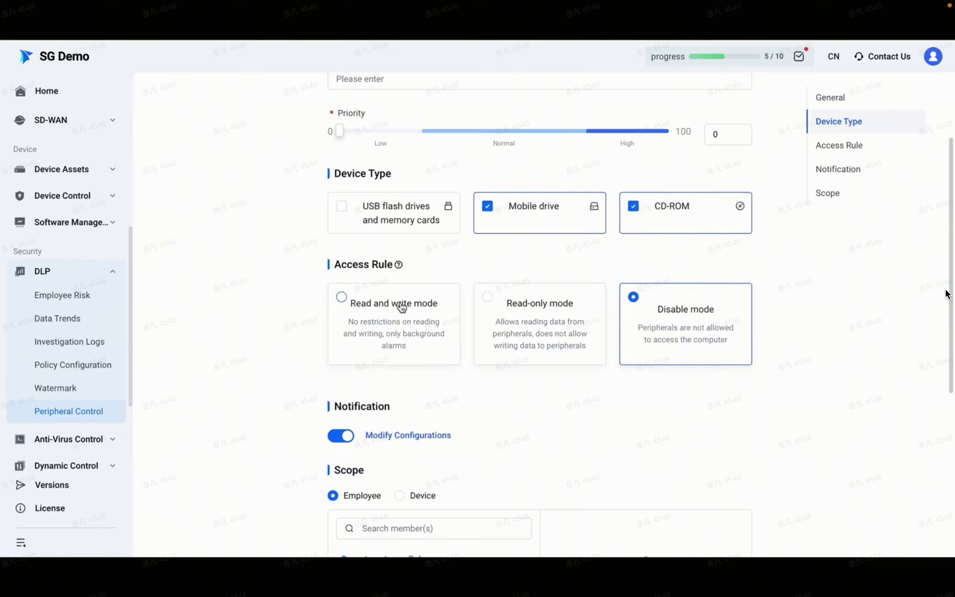
Compare the peripheral rule's Read and write, Read-only and Disable access modes, ending on Disable mode, and review its notification and scope settings.
left_click(391, 319)
left_click(540, 314)
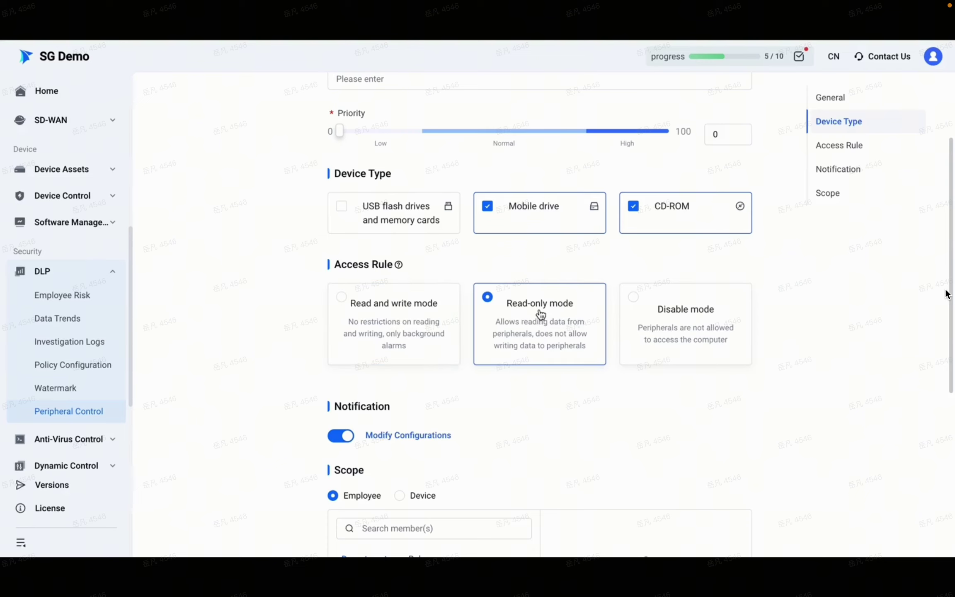
left_click(673, 315)
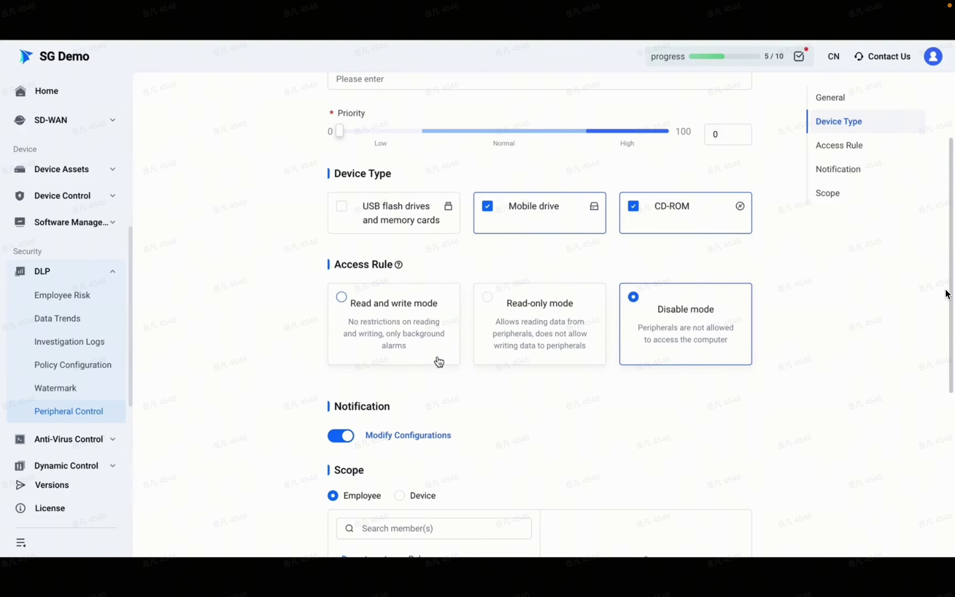
scroll(437, 360, "down", 4)
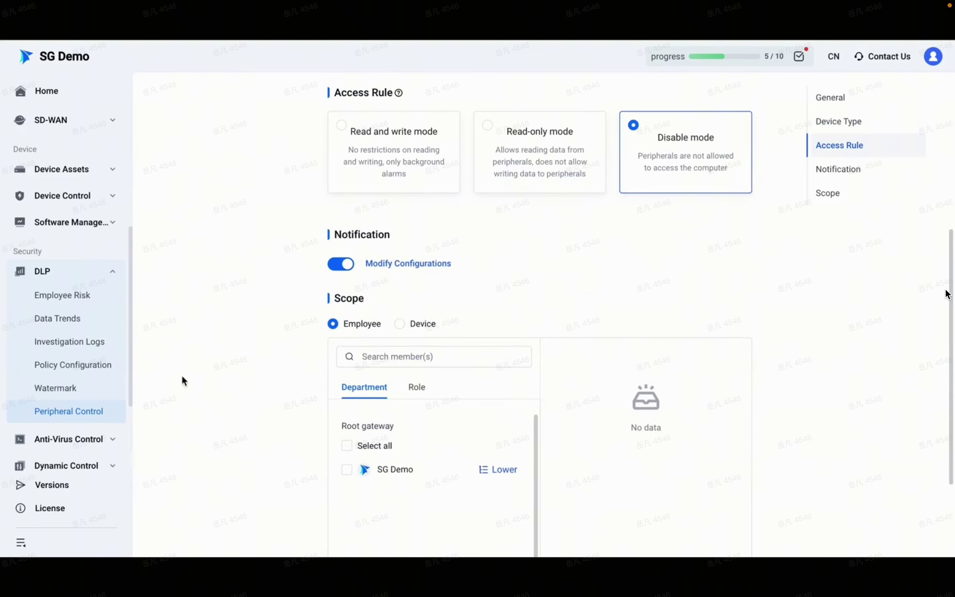
View the Anti-Virus Control virus log audit and start a new antivirus detection rule.
left_click(77, 441)
scroll(78, 443, "down", 2)
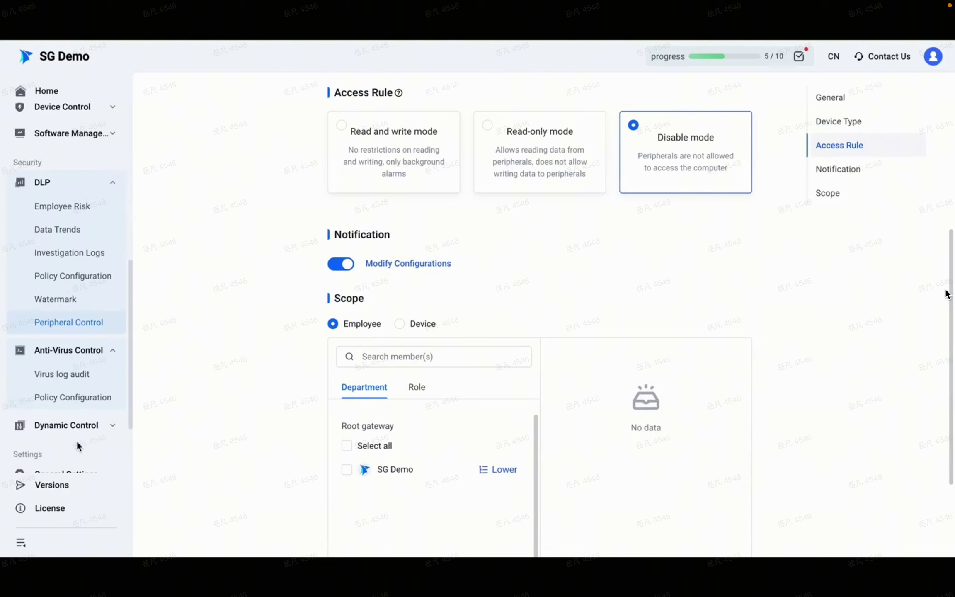
left_click(78, 375)
left_click(88, 306)
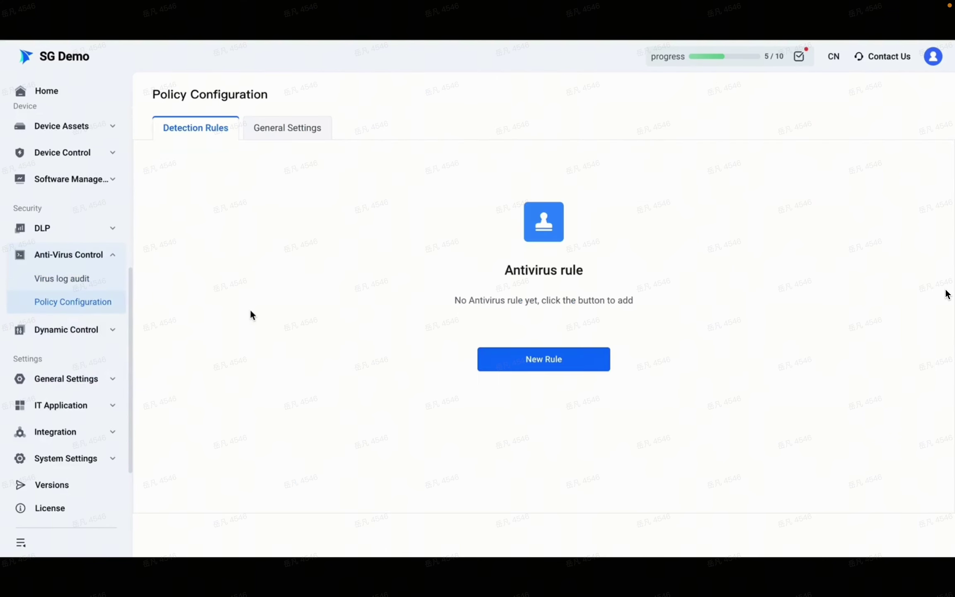
left_click(533, 359)
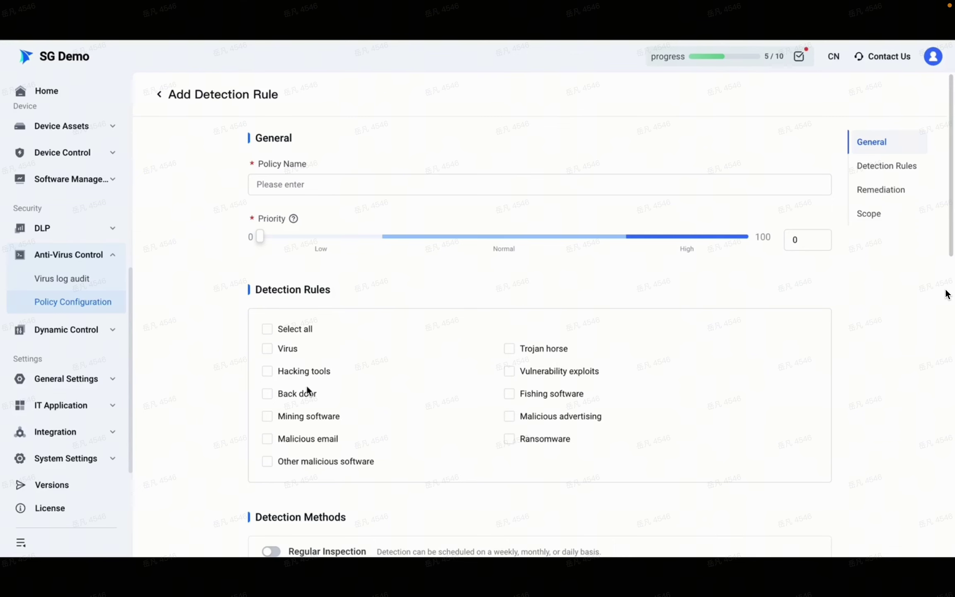
Review the antivirus rule's detection categories, detection methods, remediation levels, virus-clearing options and scope.
scroll(307, 390, "down", 1)
scroll(305, 410, "down", 10)
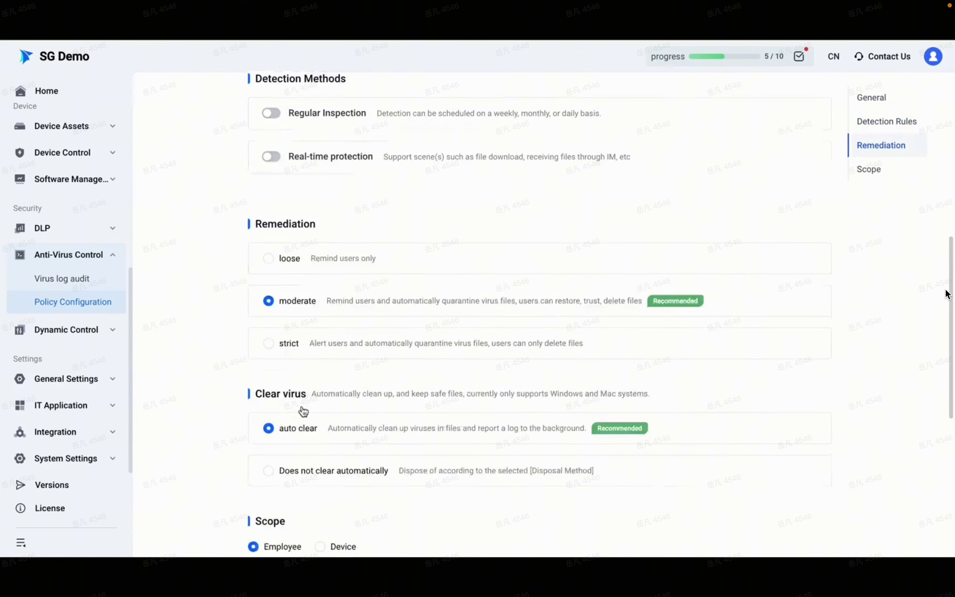
scroll(303, 410, "down", 5)
View the Dynamic Control risk events and processing records.
left_click(66, 329)
left_click(86, 306)
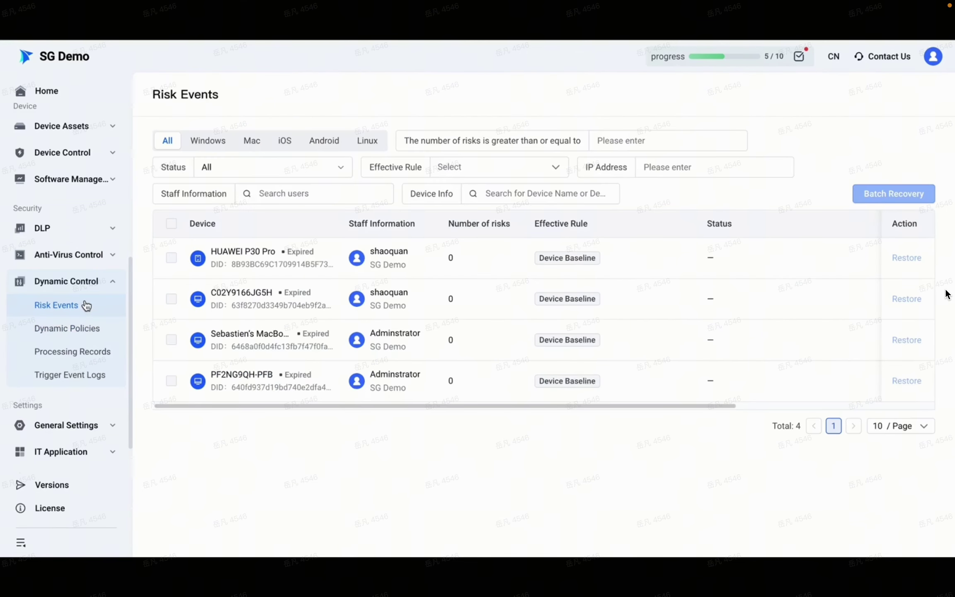
left_click(79, 353)
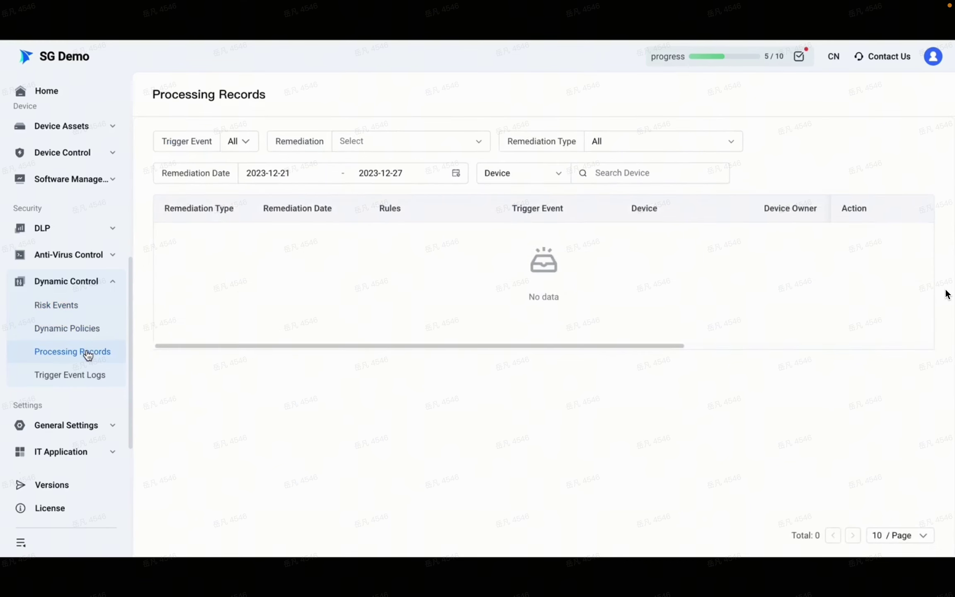
Start a new dynamic policy rule group and review its trigger type, trigger event, parameters and logical expression settings.
left_click(85, 327)
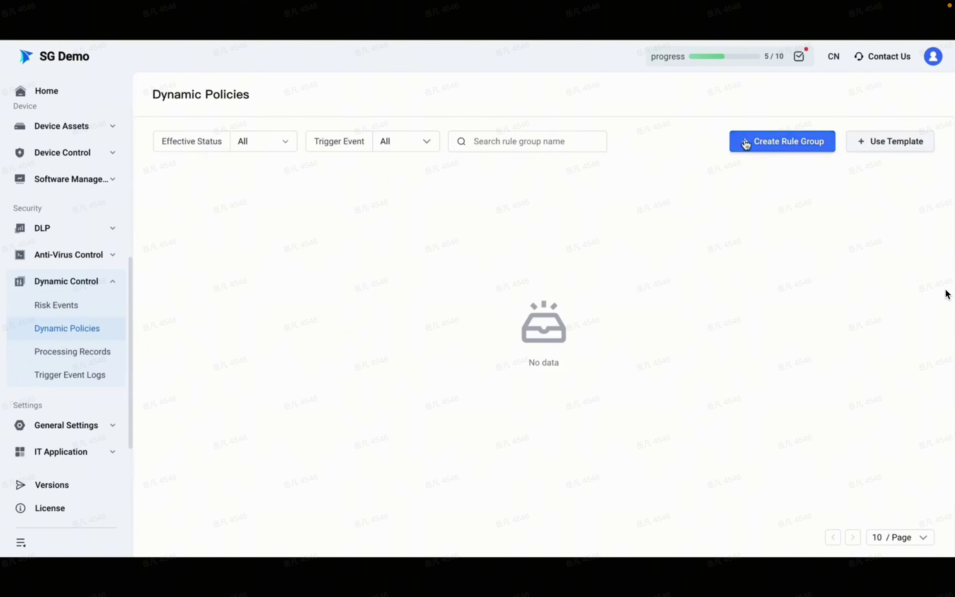
left_click(781, 141)
scroll(355, 267, "down", 2)
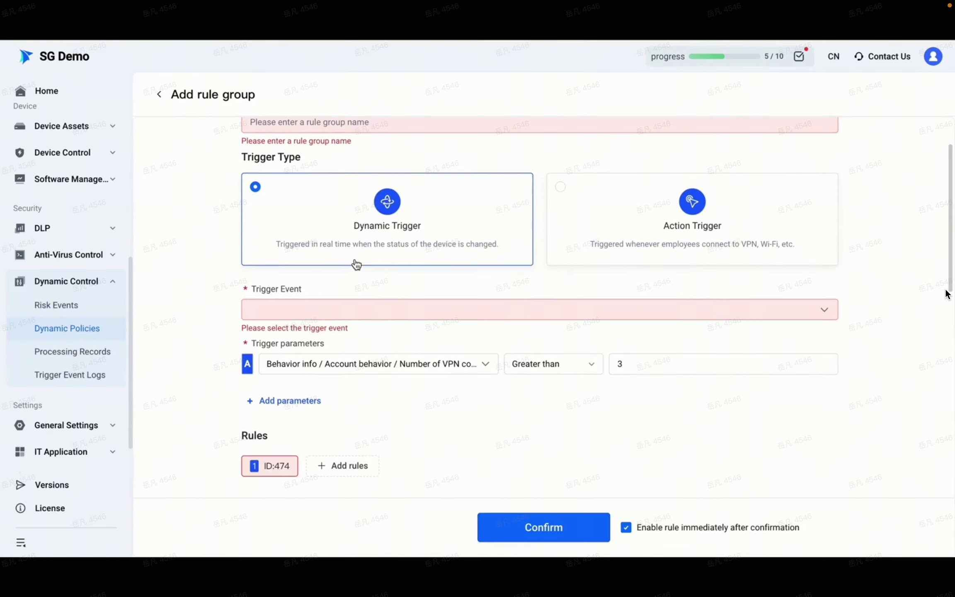
scroll(370, 236, "down", 10)
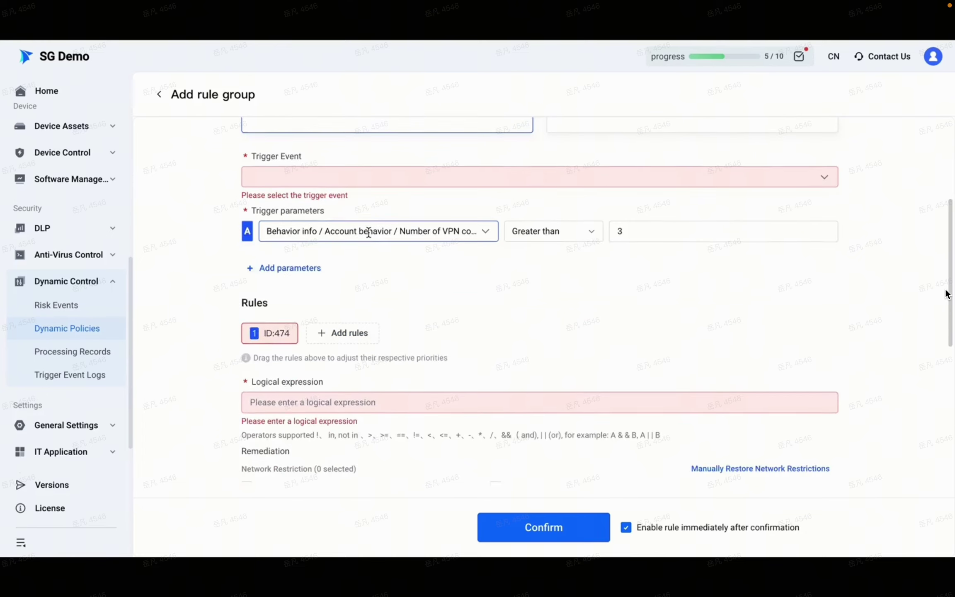
scroll(369, 234, "down", 2)
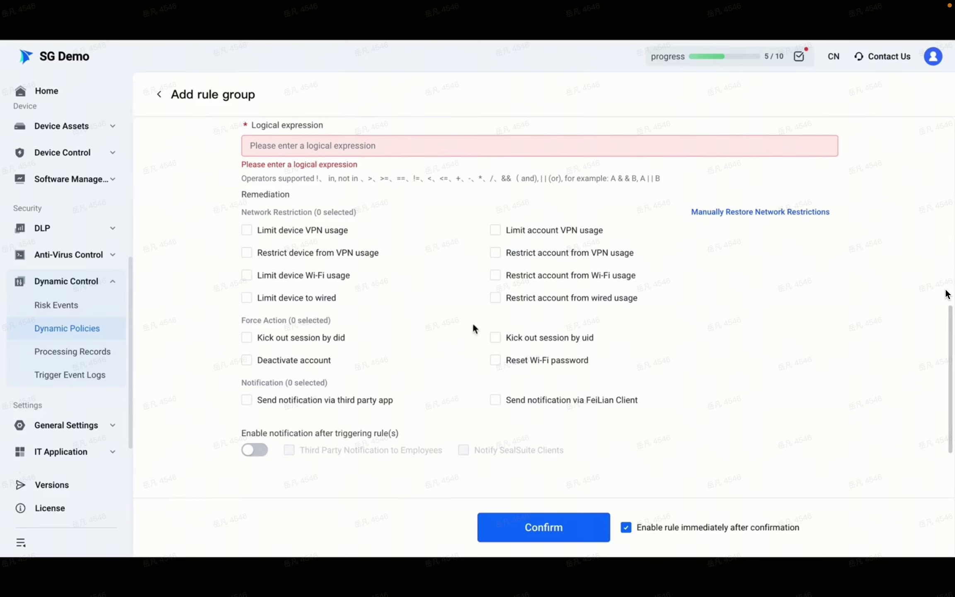
Set the rule's remediation to Kick out session by did, Deactivate account and Send notification via third party app.
scroll(464, 330, "down", 1)
left_click(324, 298)
scroll(324, 298, "down", 1)
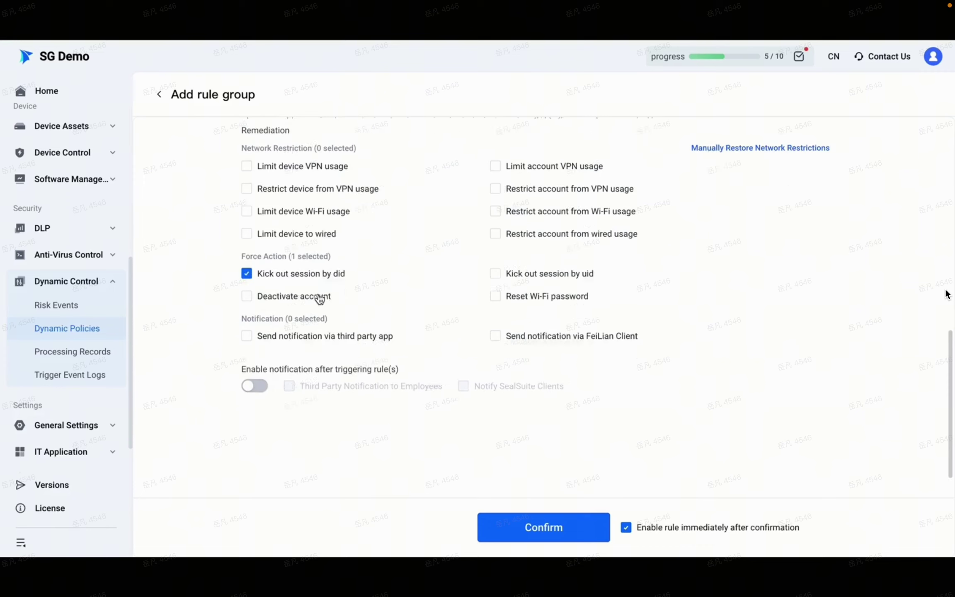
left_click(318, 295)
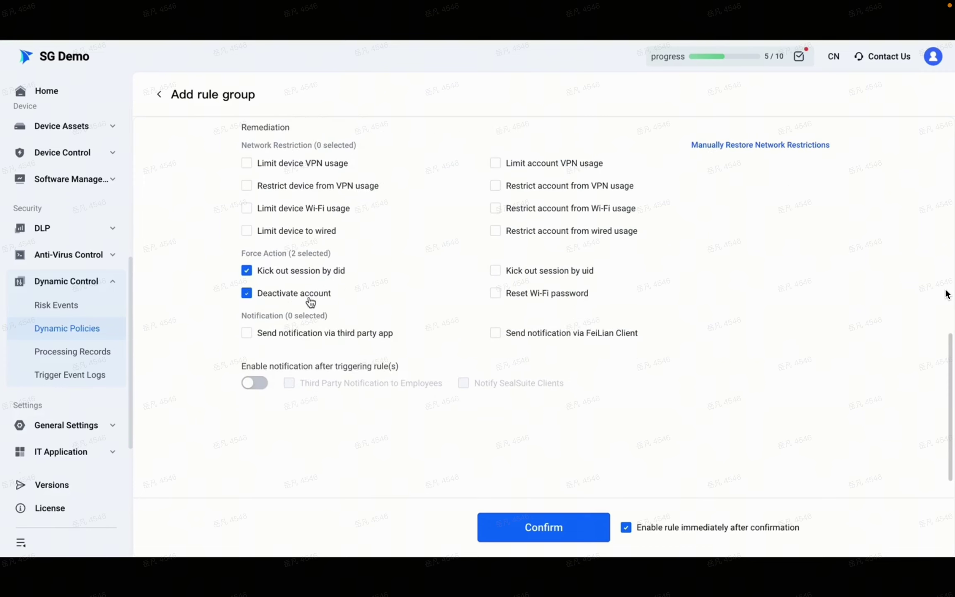
left_click(336, 334)
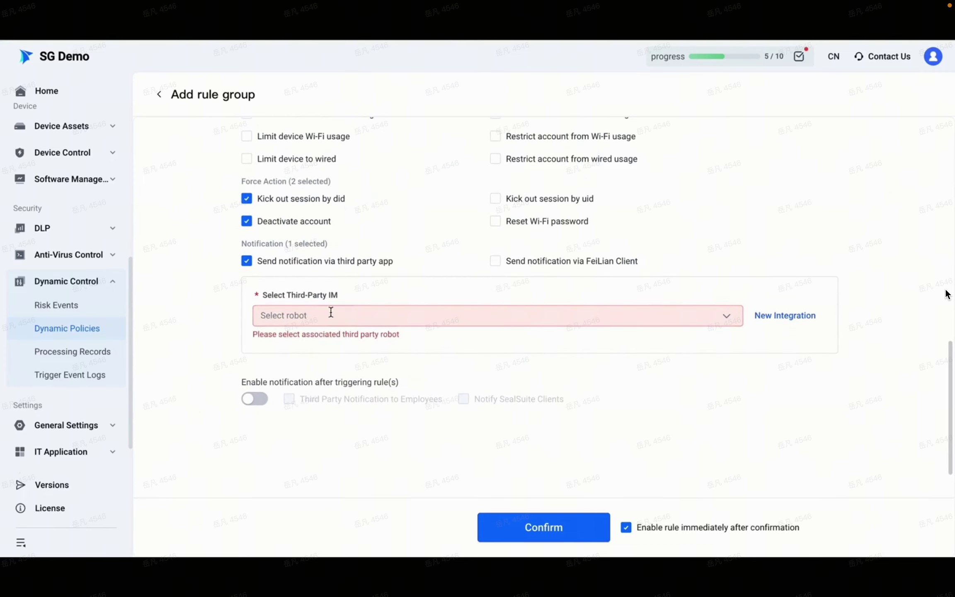